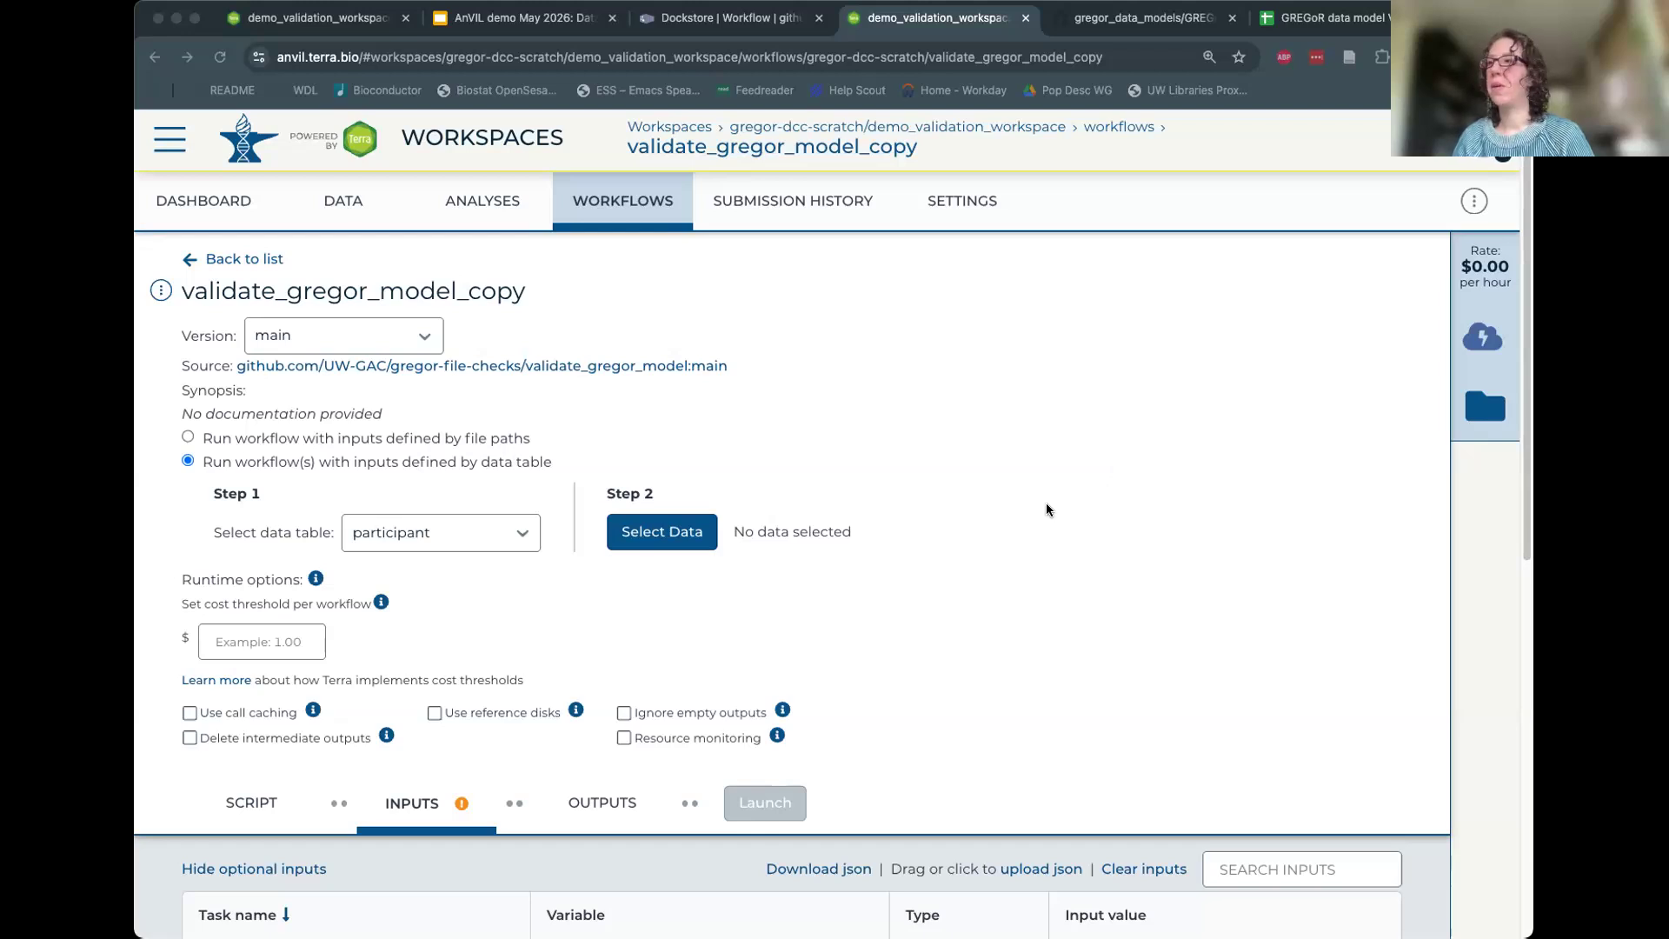
# Open the raw version of GREGoR_data_model.json in the gregor_data_models repository on GitHub and copy its URL.
pyautogui.scroll(-3, 1045, 509)
pyautogui.scroll(-5, 1046, 509)
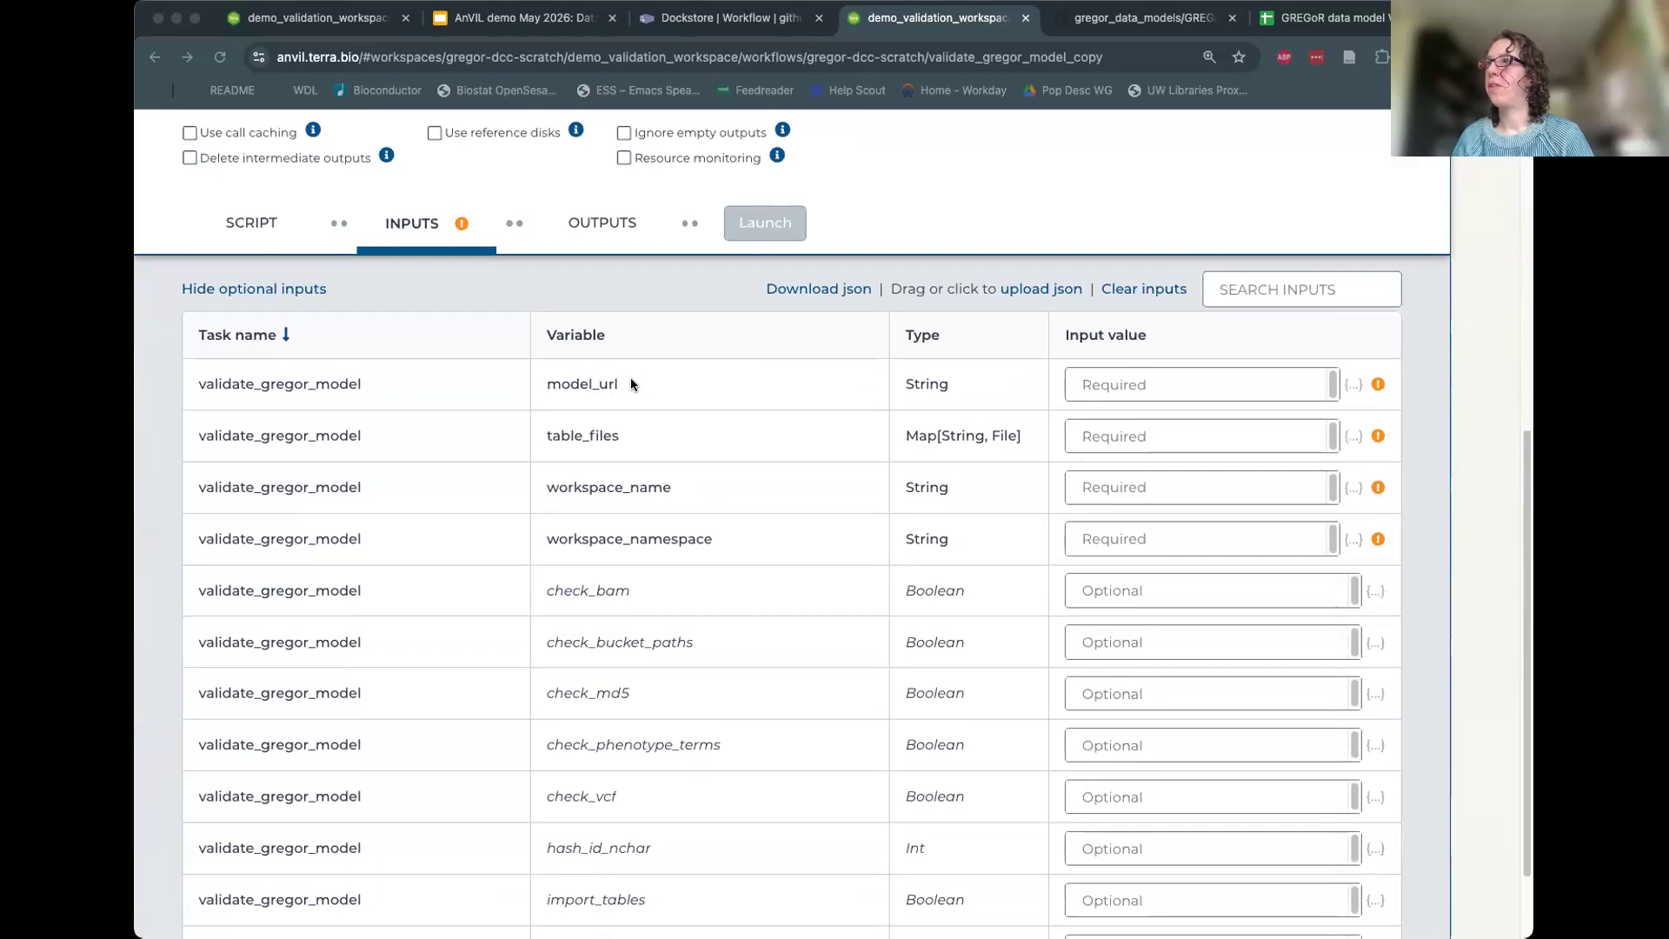
pyautogui.moveTo(547, 384); pyautogui.dragTo(623, 384)
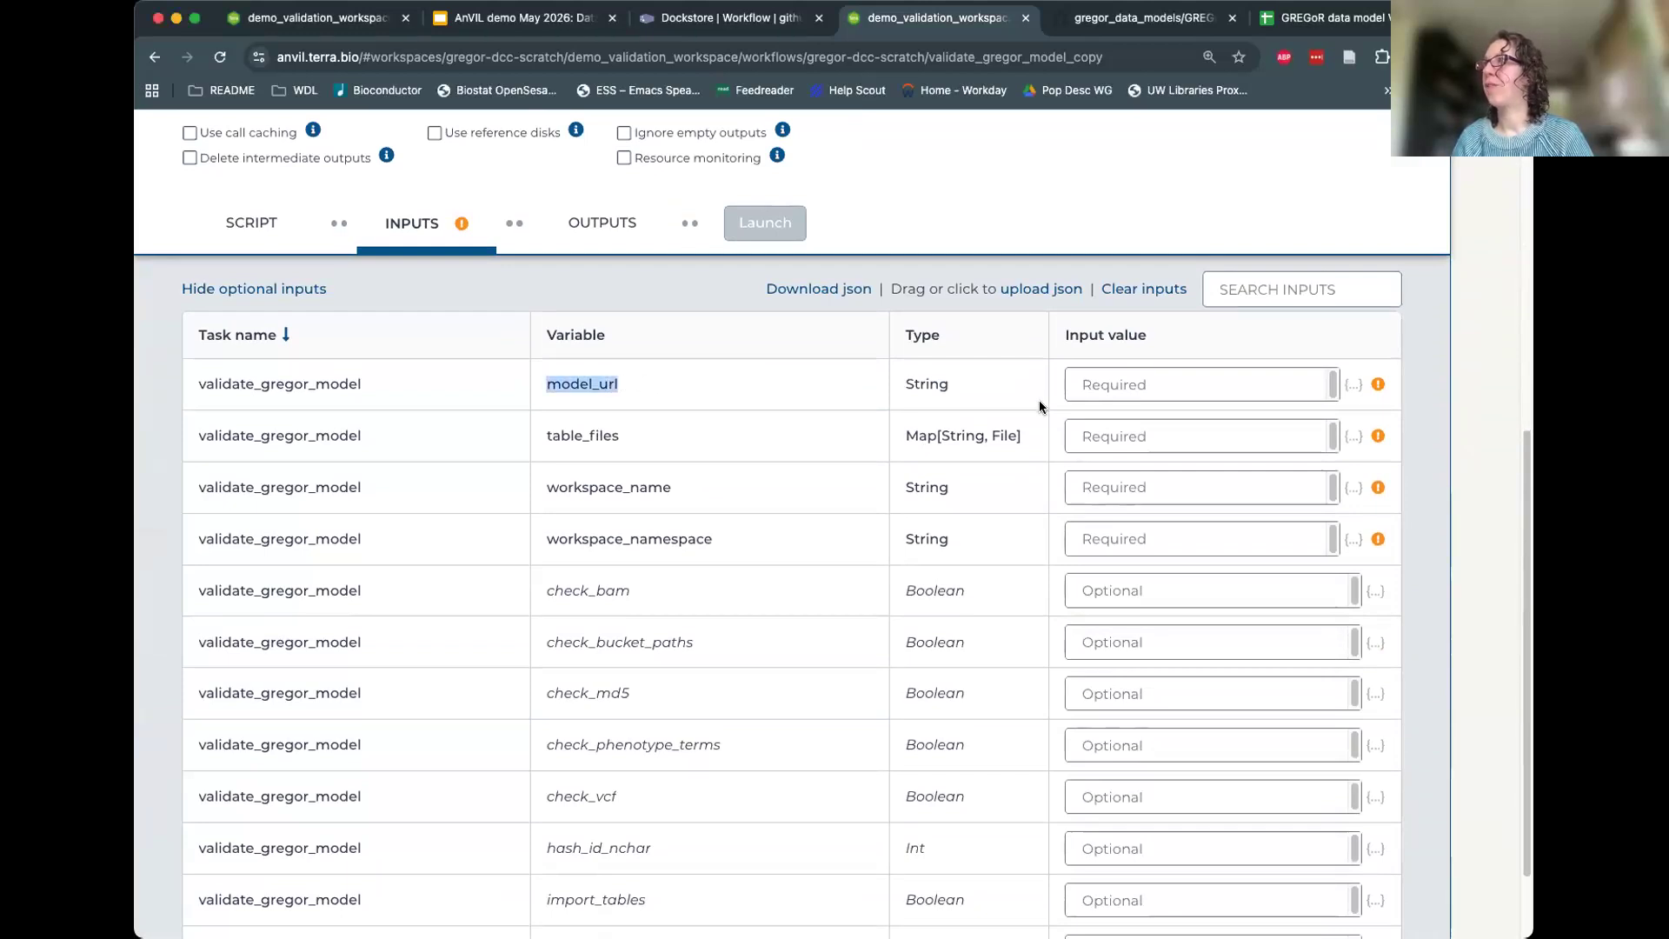
pyautogui.click(1118, 17)
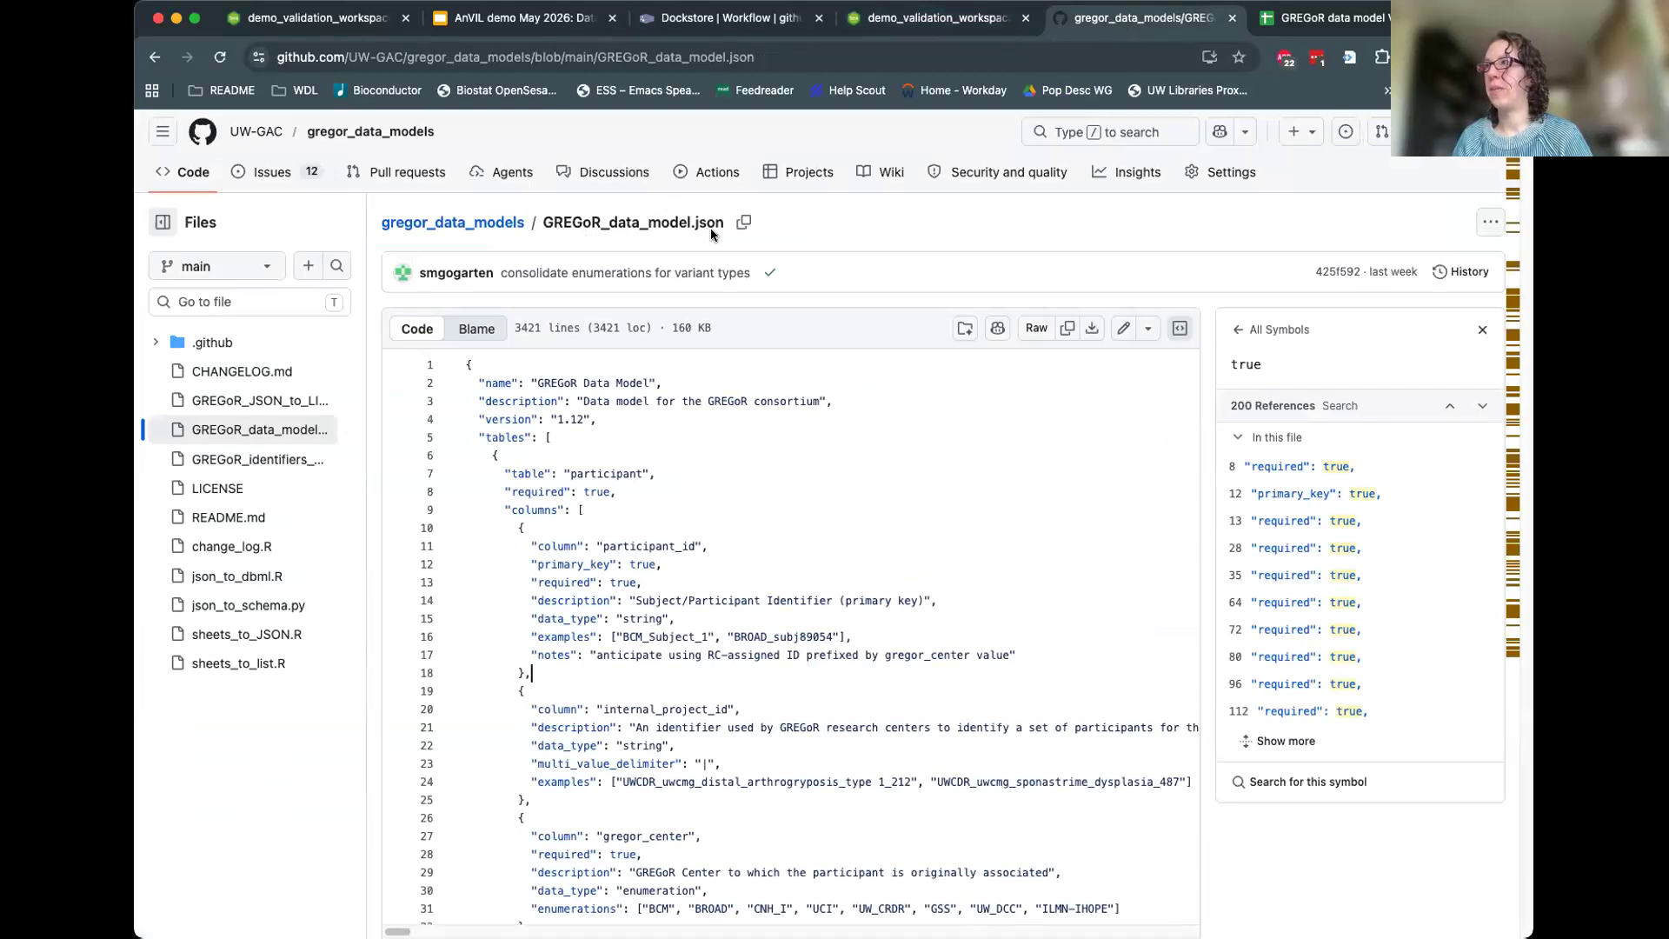
pyautogui.click(1034, 331)
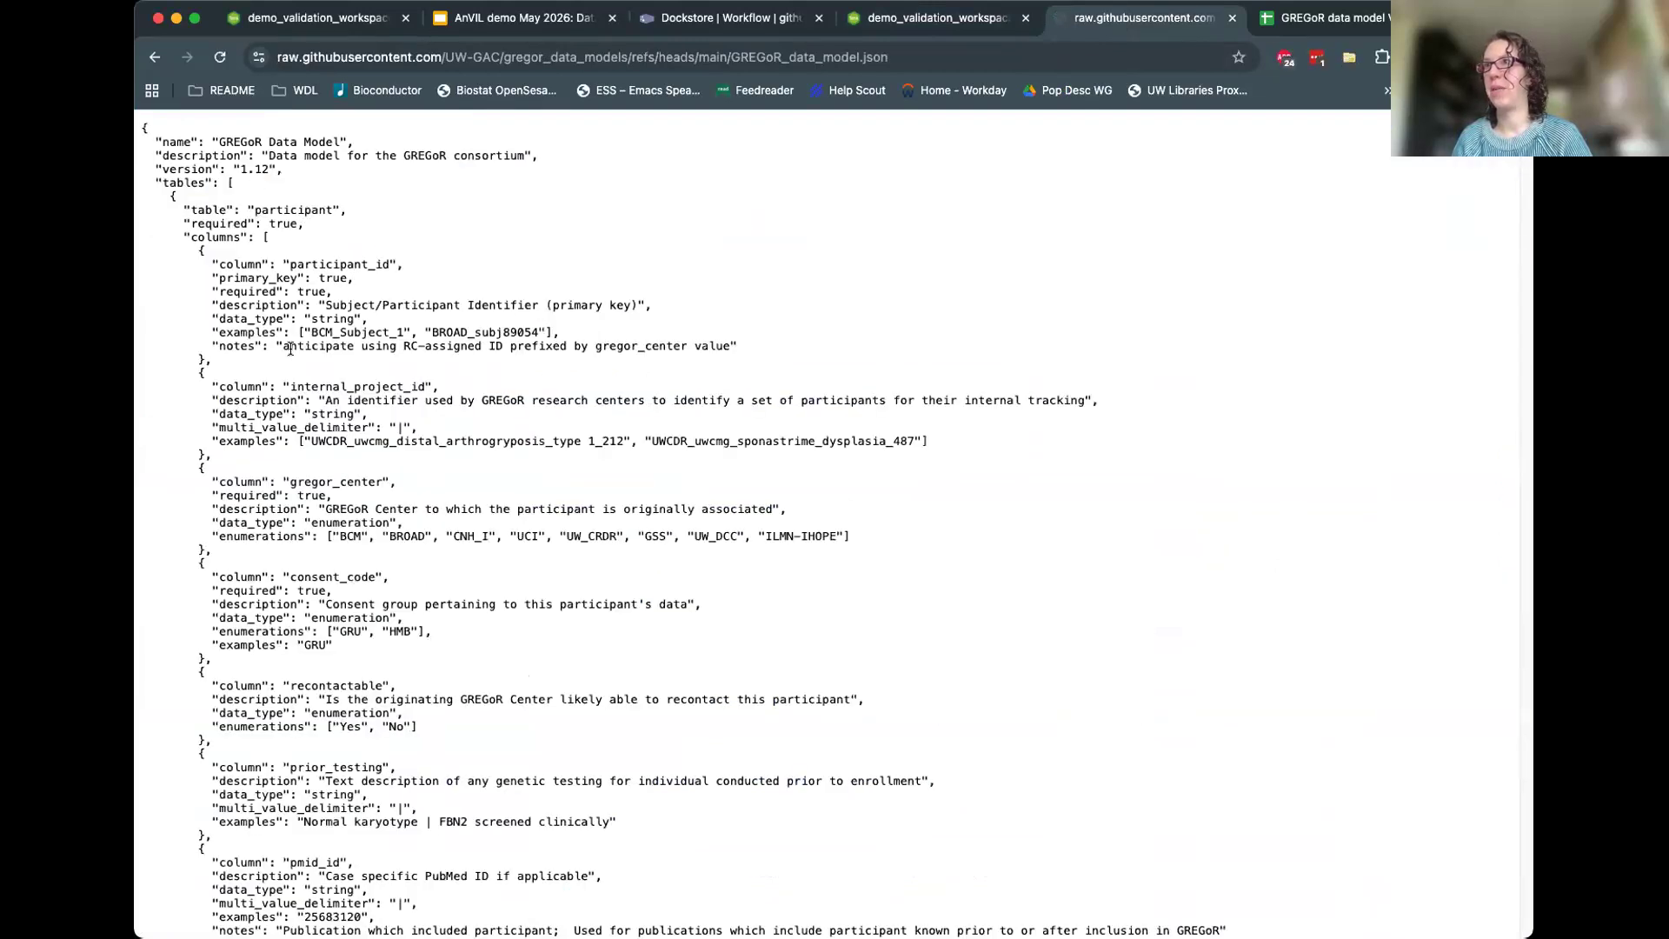
pyautogui.click(959, 67)
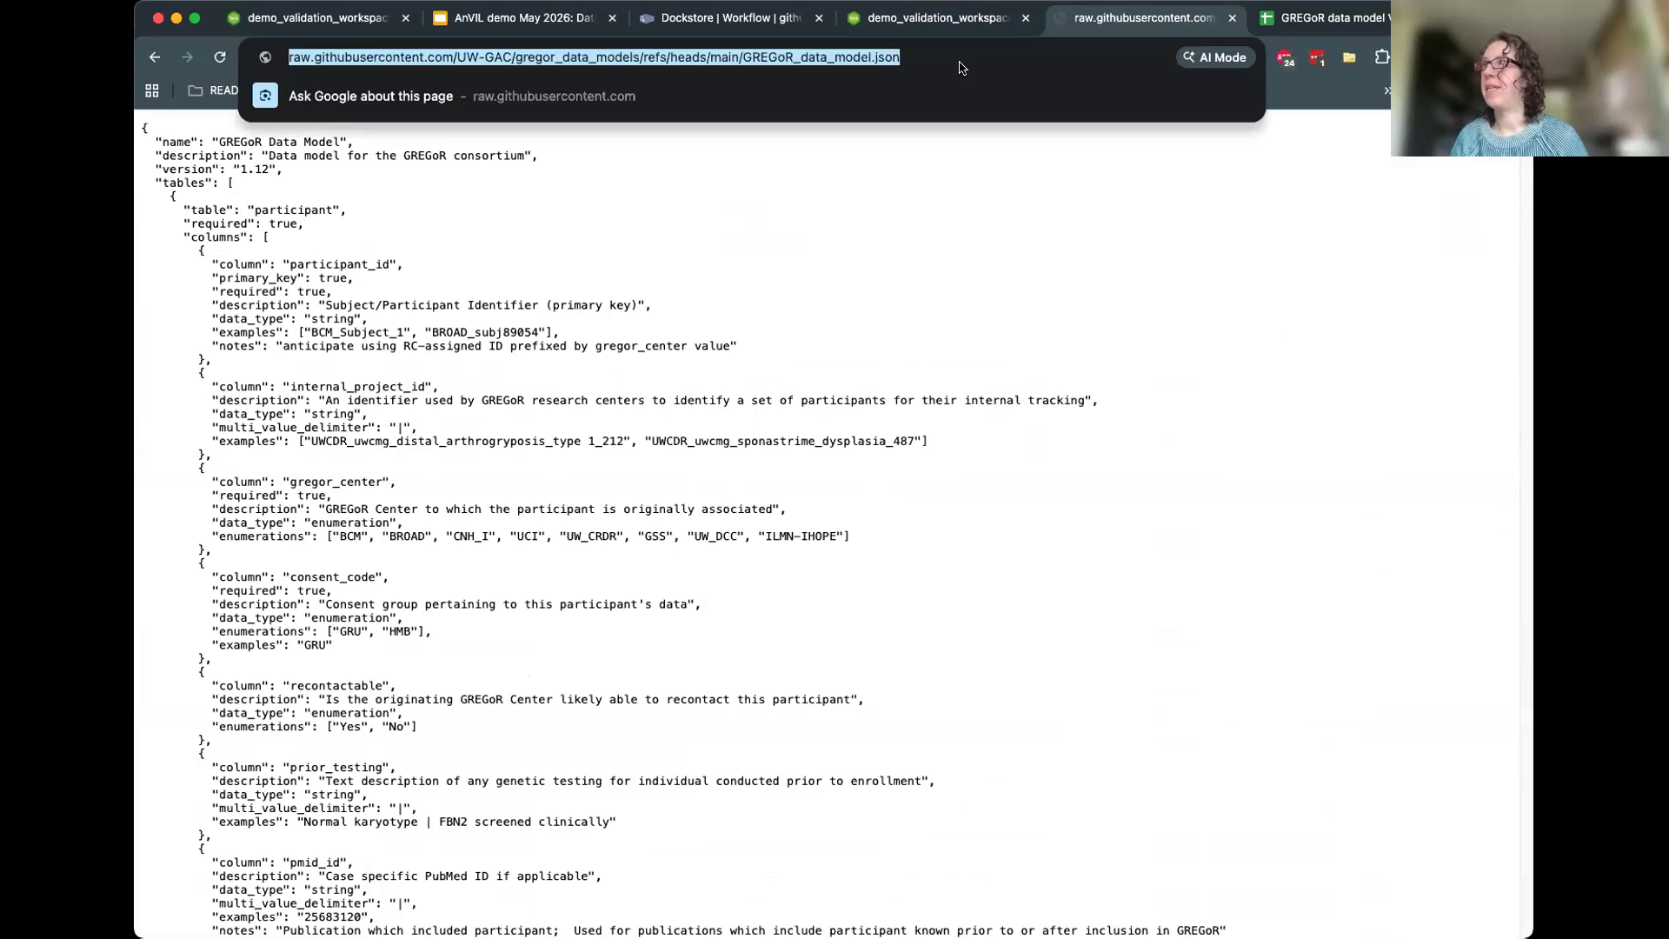
pyautogui.click(948, 26)
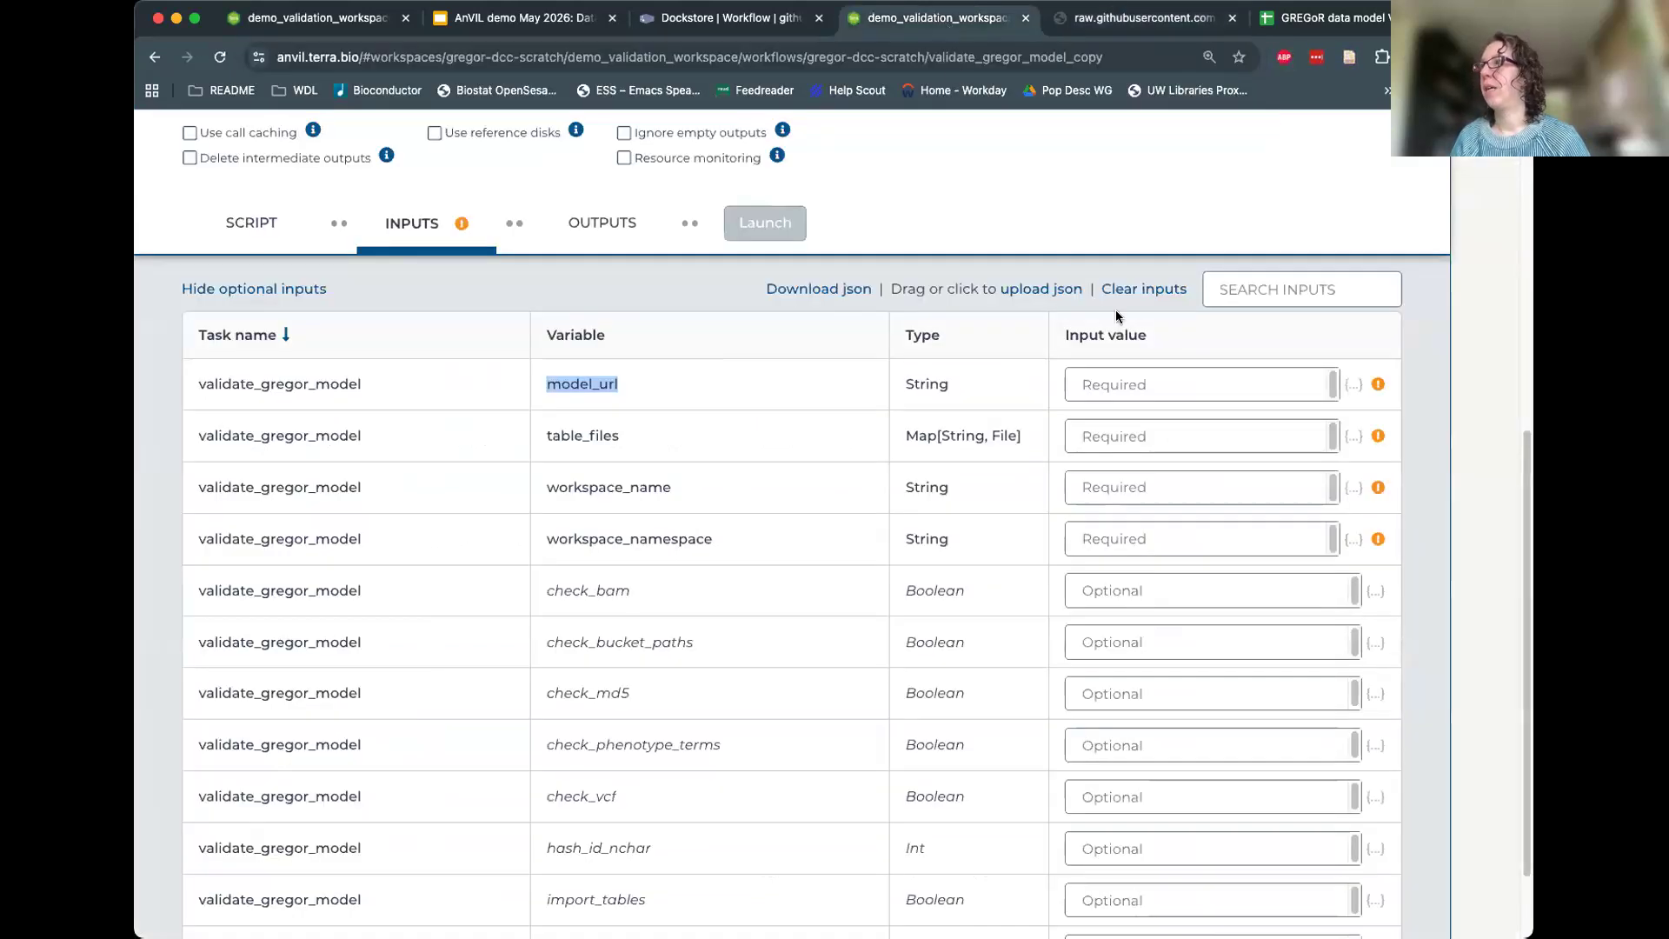
pyautogui.click(1143, 382)
pyautogui.write('"')
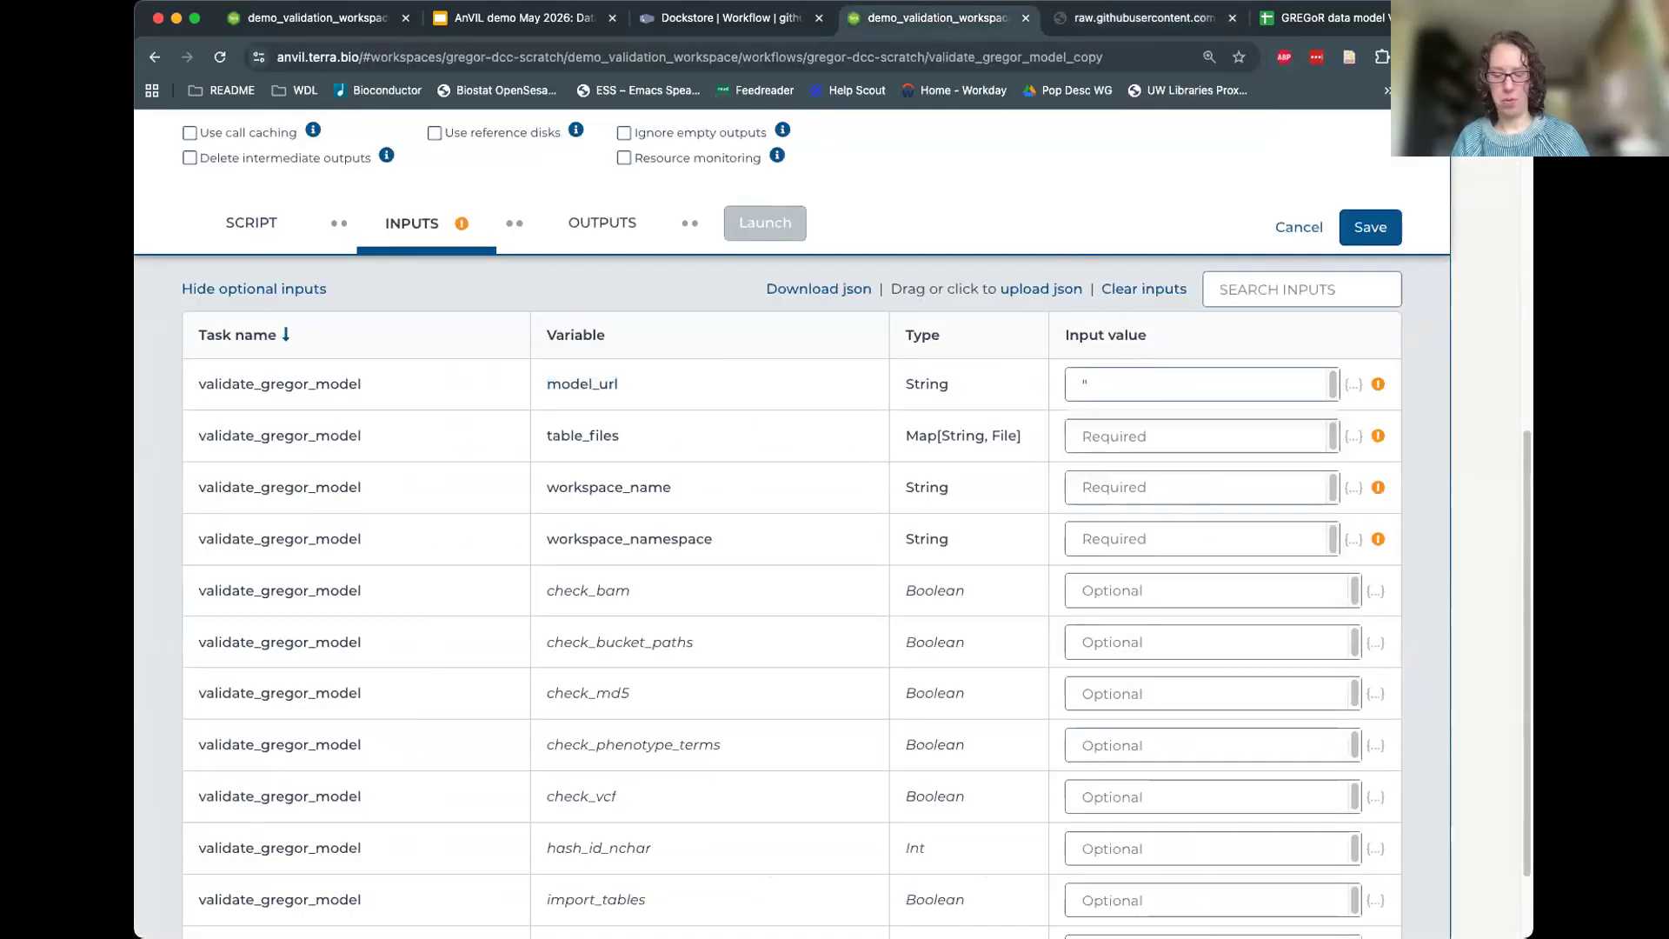
pyautogui.write('https://raw.githubusercontent.com/UW-GAC/gregor_data_models/refs/heads/main/GREGoR_data_model.json')
pyautogui.write('"')
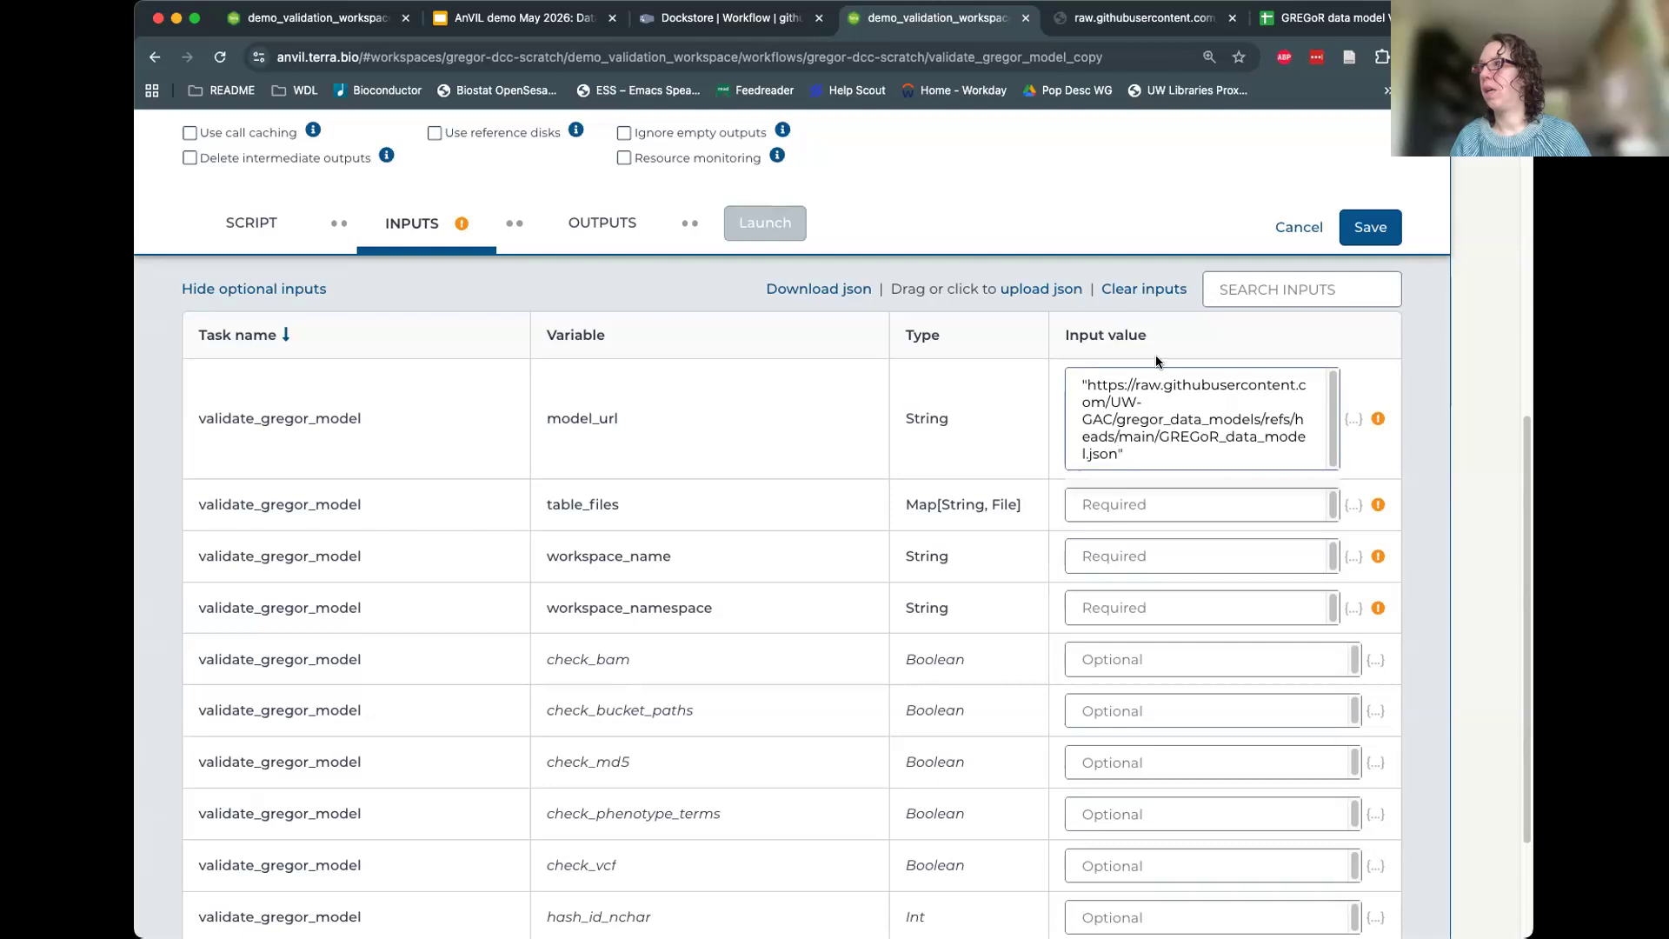
# Set the workflow to run with inputs defined by file paths and check the type of the table_files input.
pyautogui.scroll(5, 817, 332)
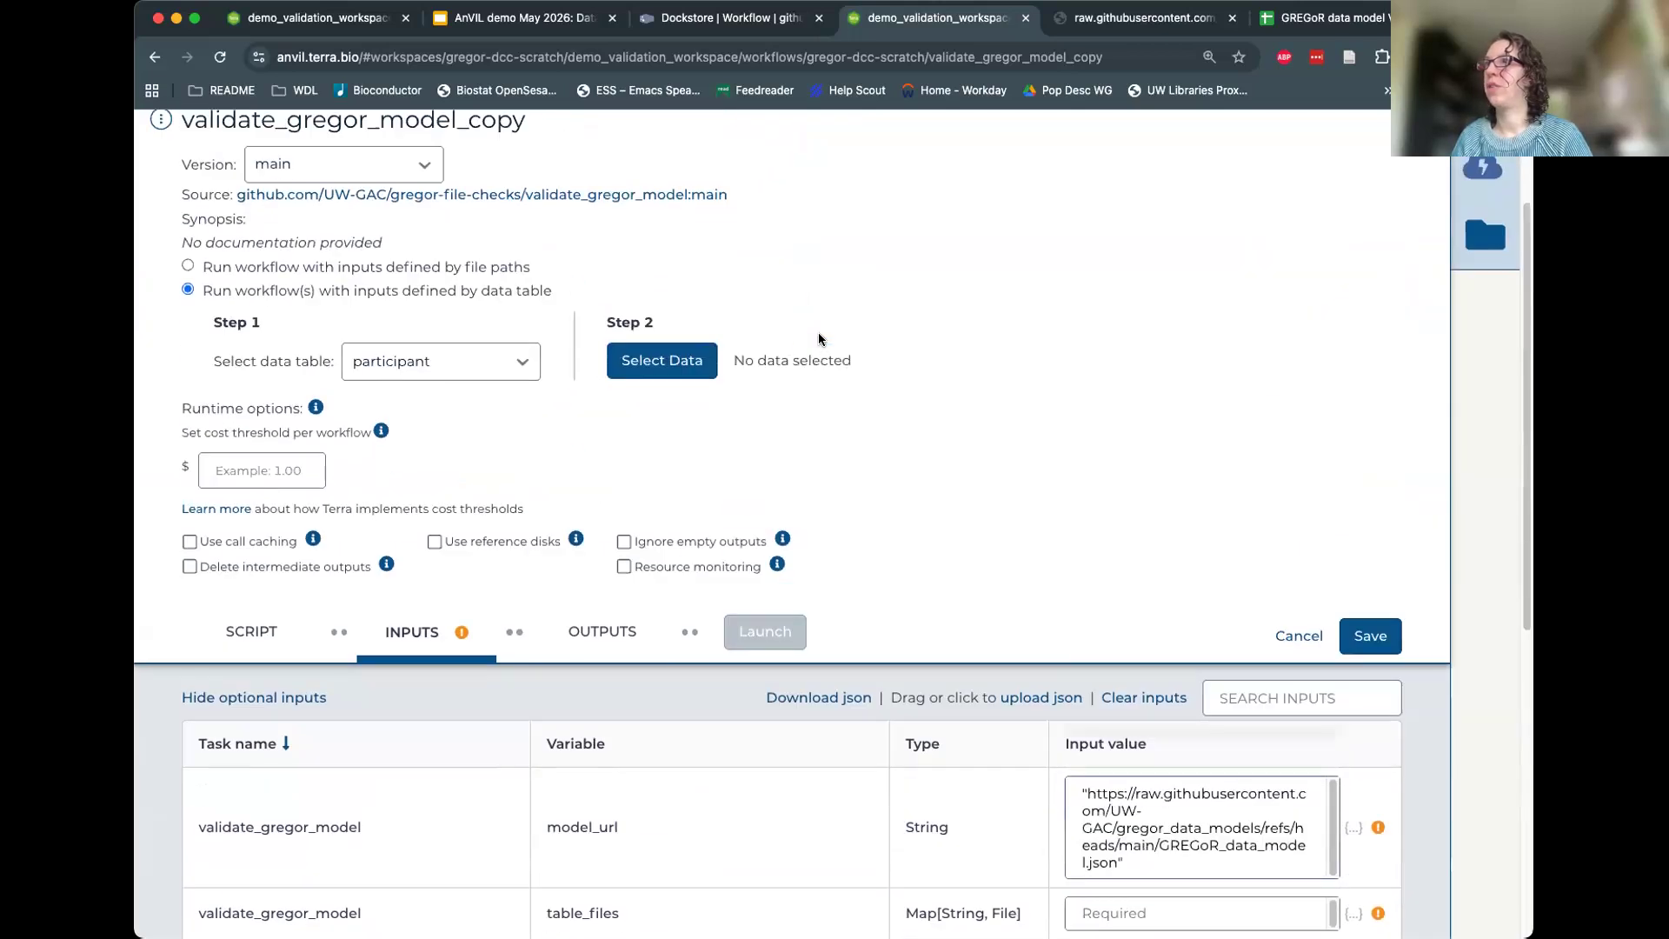
pyautogui.click(187, 267)
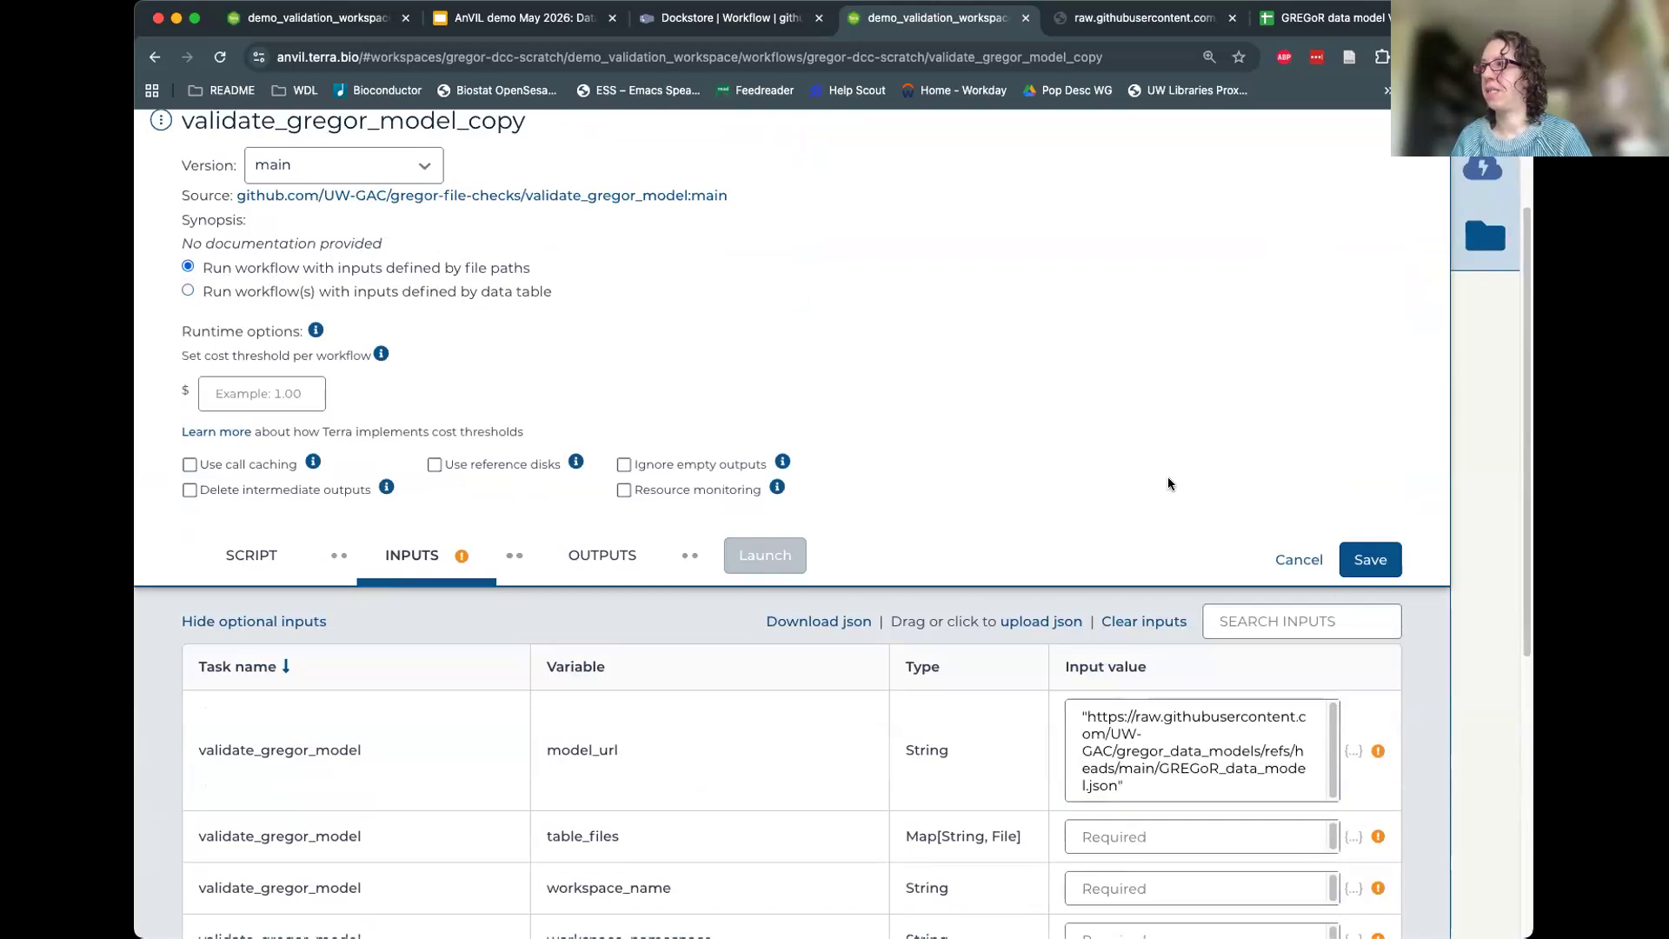
pyautogui.scroll(-2, 1166, 476)
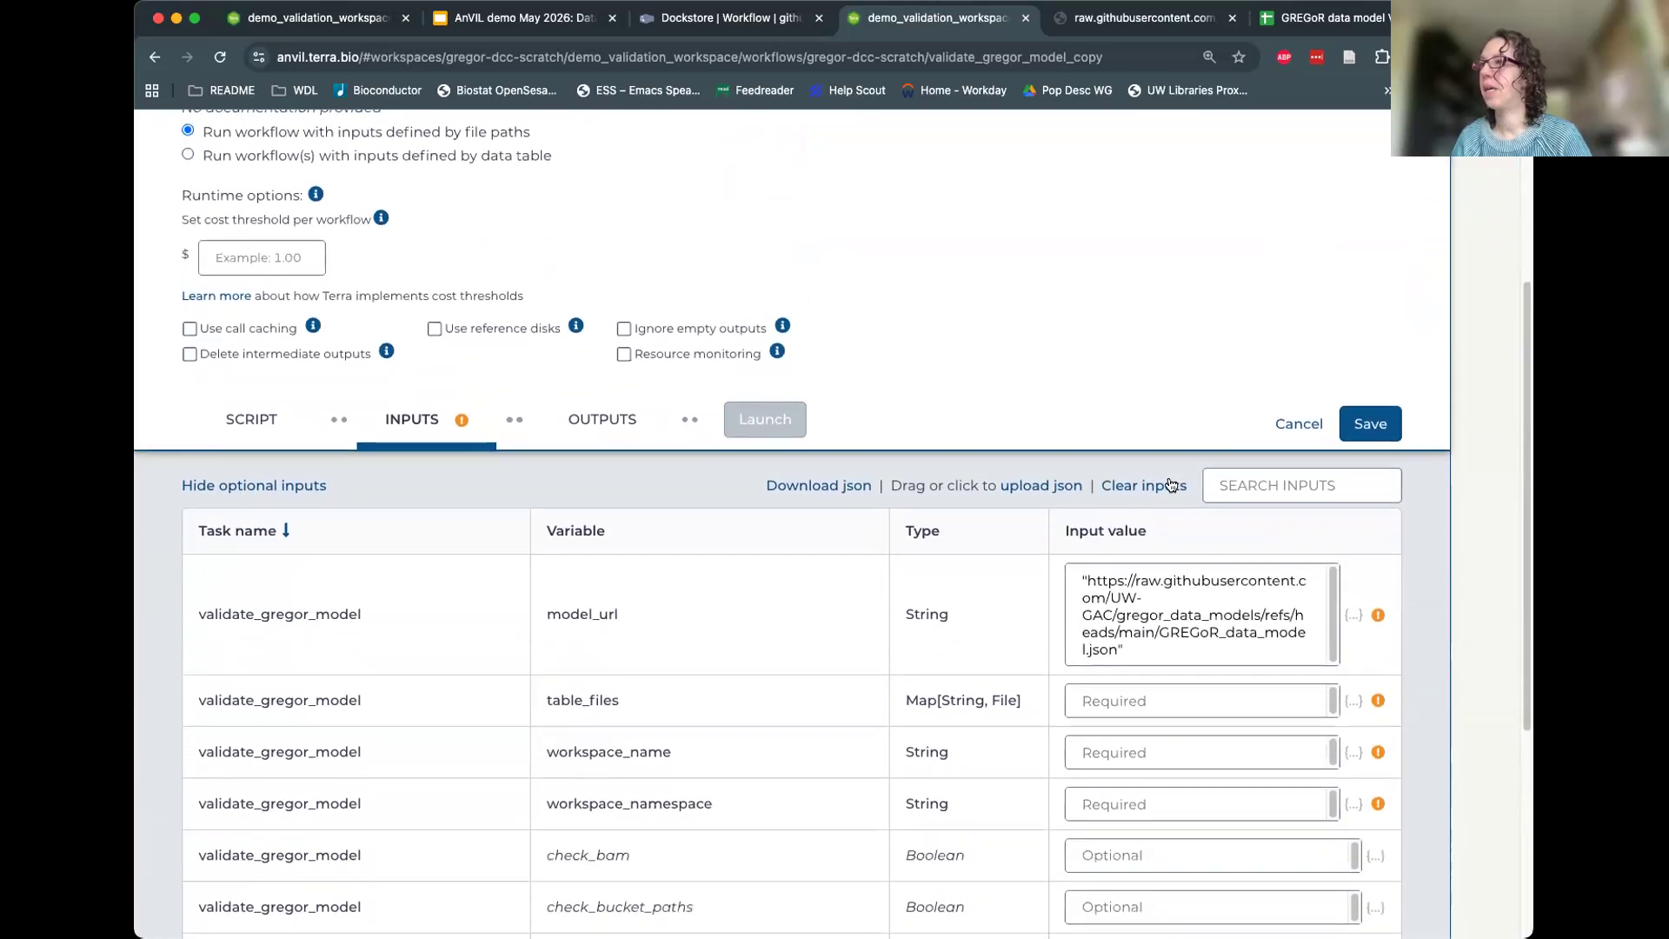
pyautogui.scroll(-4, 1171, 484)
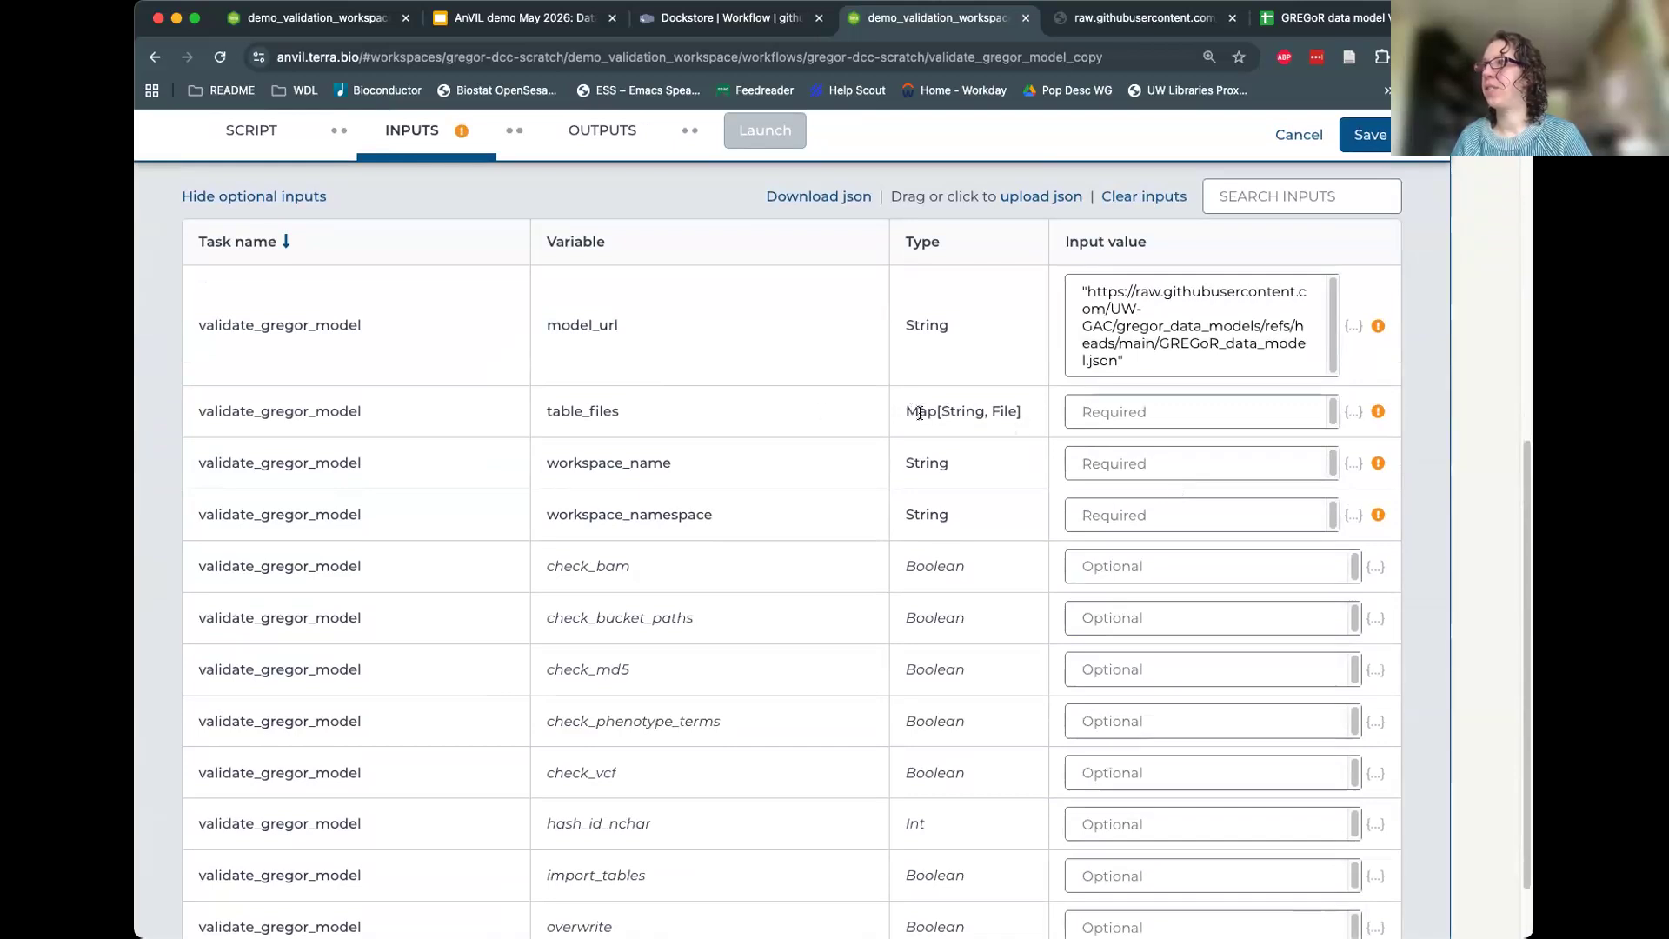
pyautogui.moveTo(940, 410); pyautogui.dragTo(1015, 411)
pyautogui.scroll(2, 953, 409)
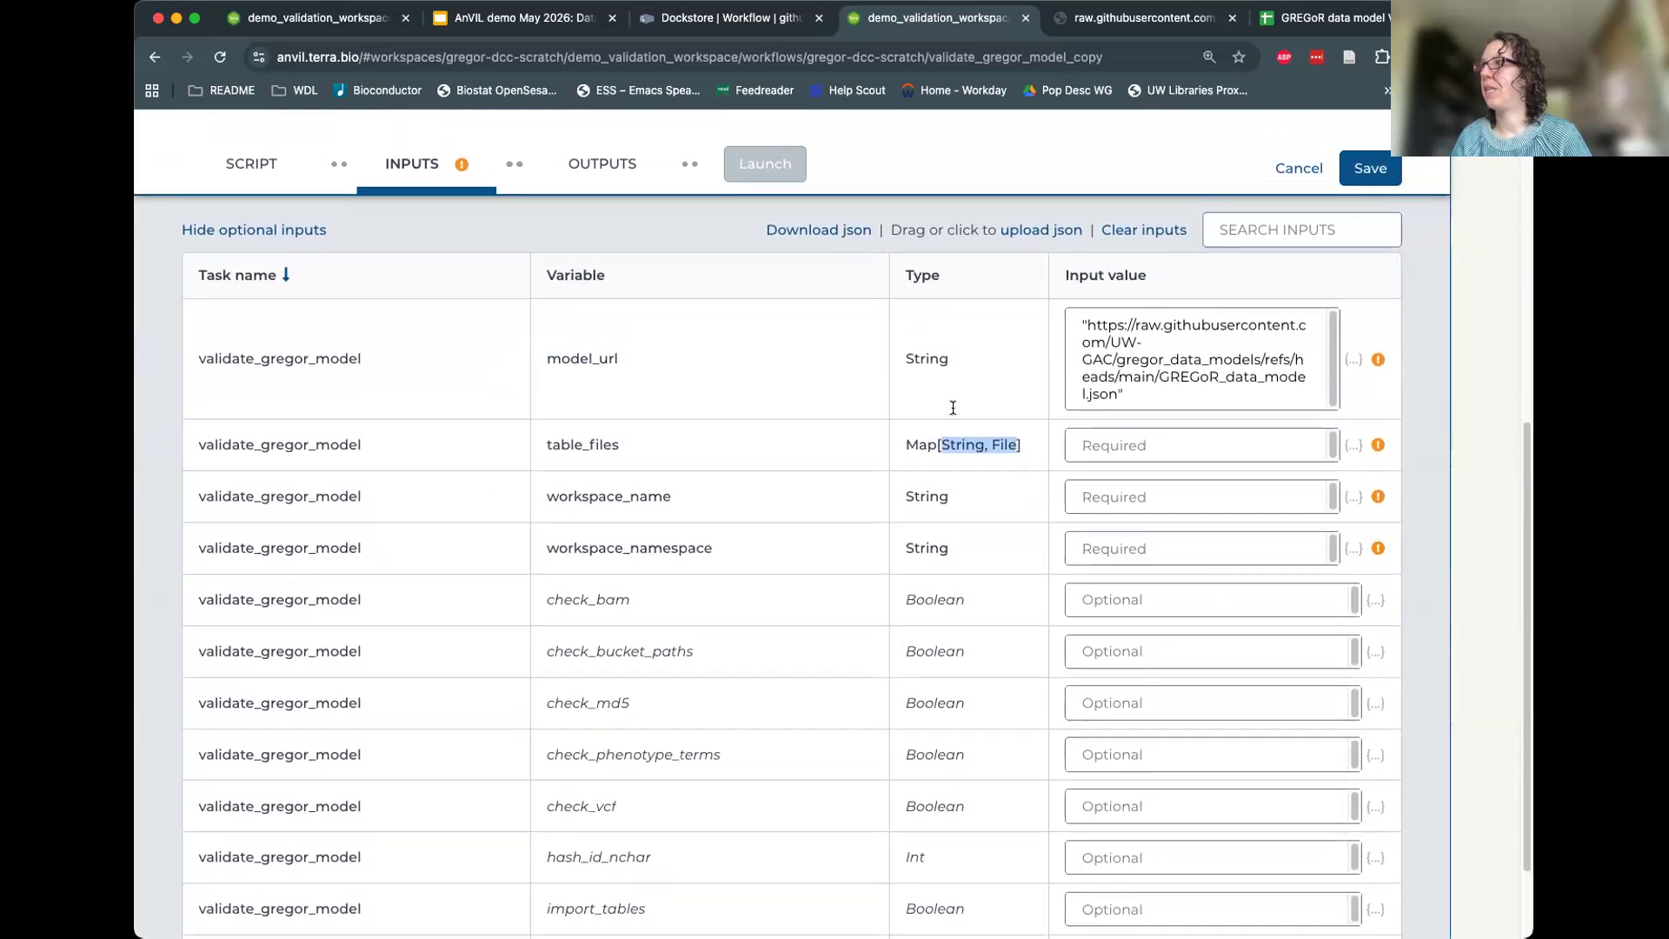
# Open the existing validate_gregor_model workflow and examine how its table_files input maps table names to TSV file paths.
pyautogui.scroll(7, 952, 409)
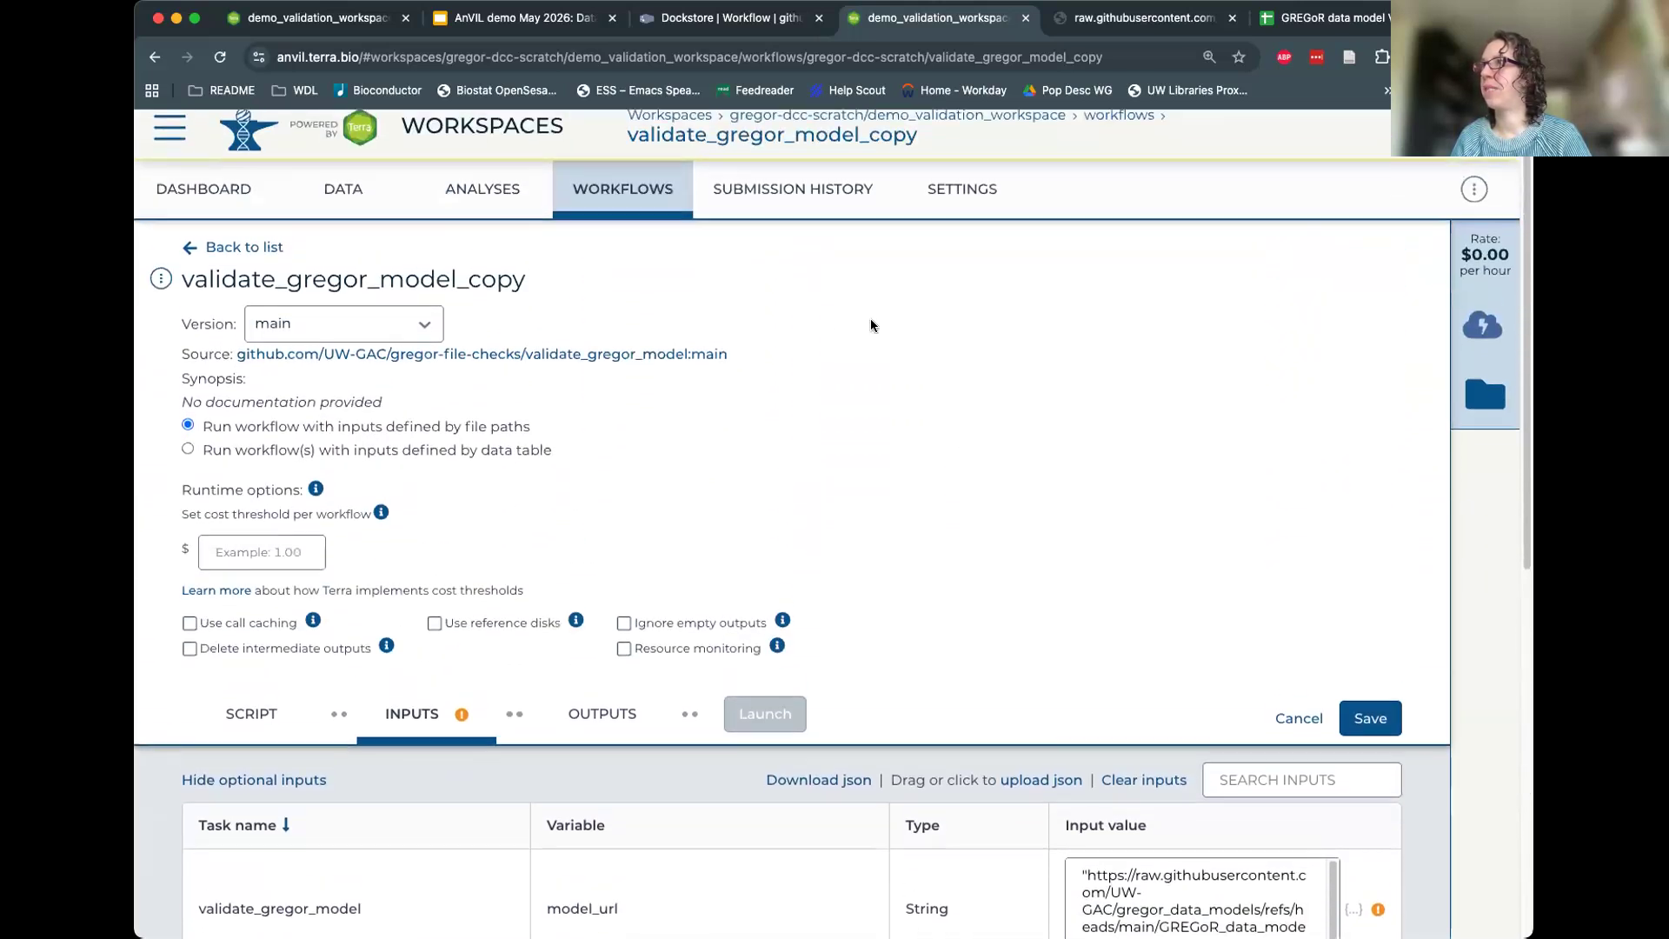
pyautogui.click(654, 217)
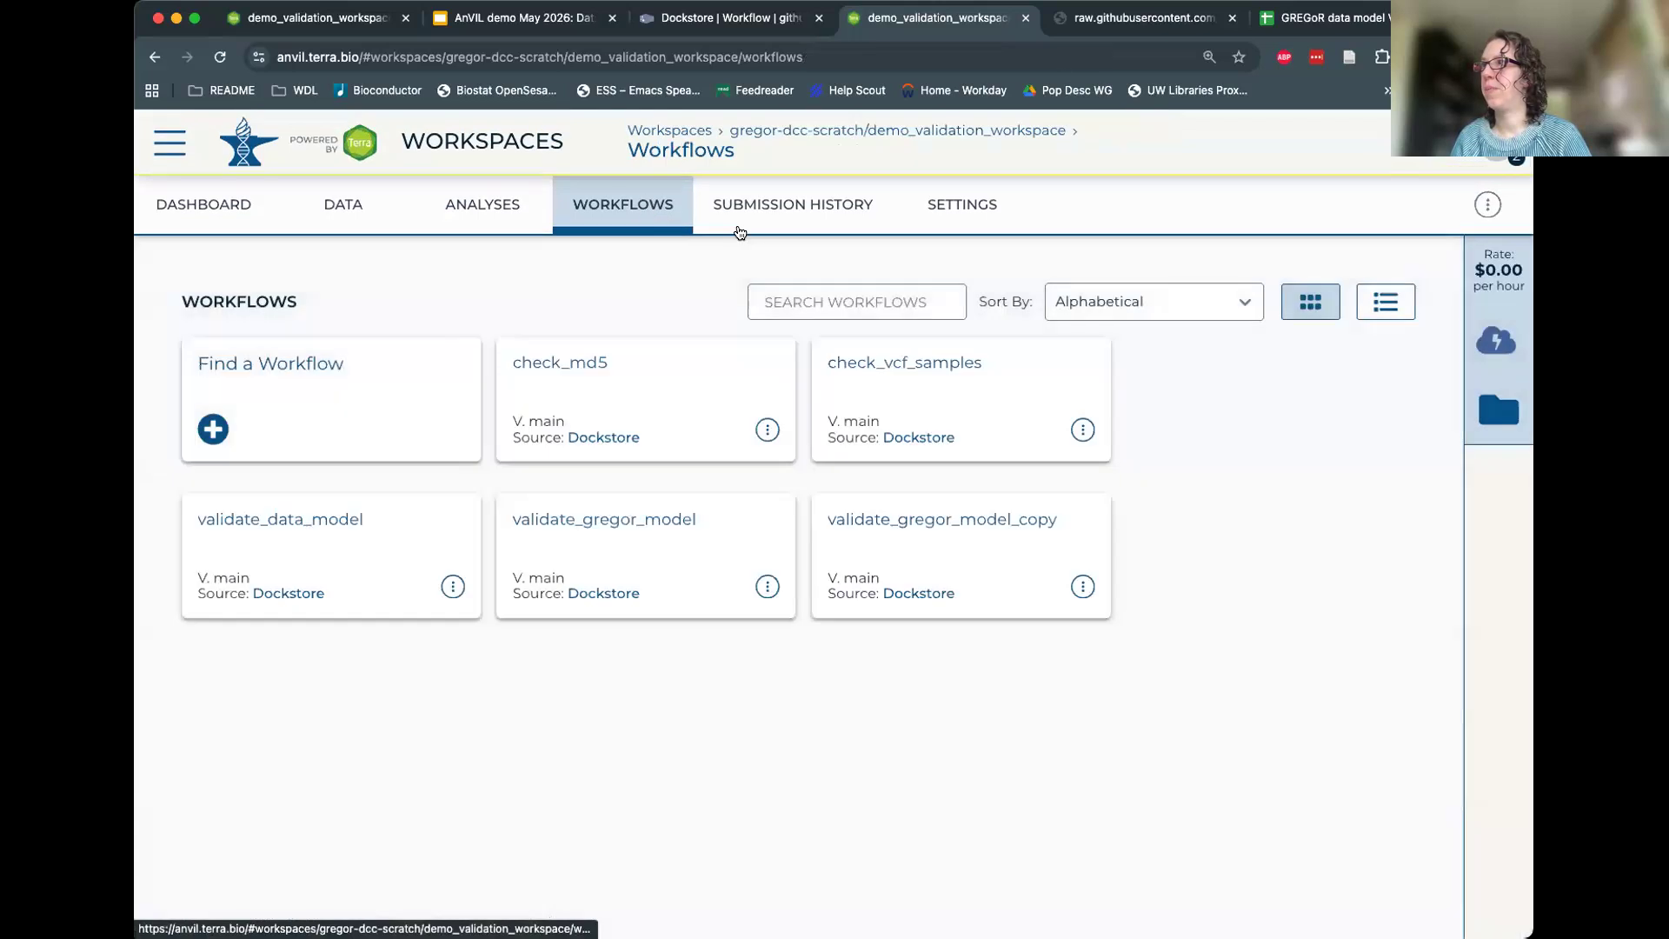
pyautogui.click(582, 518)
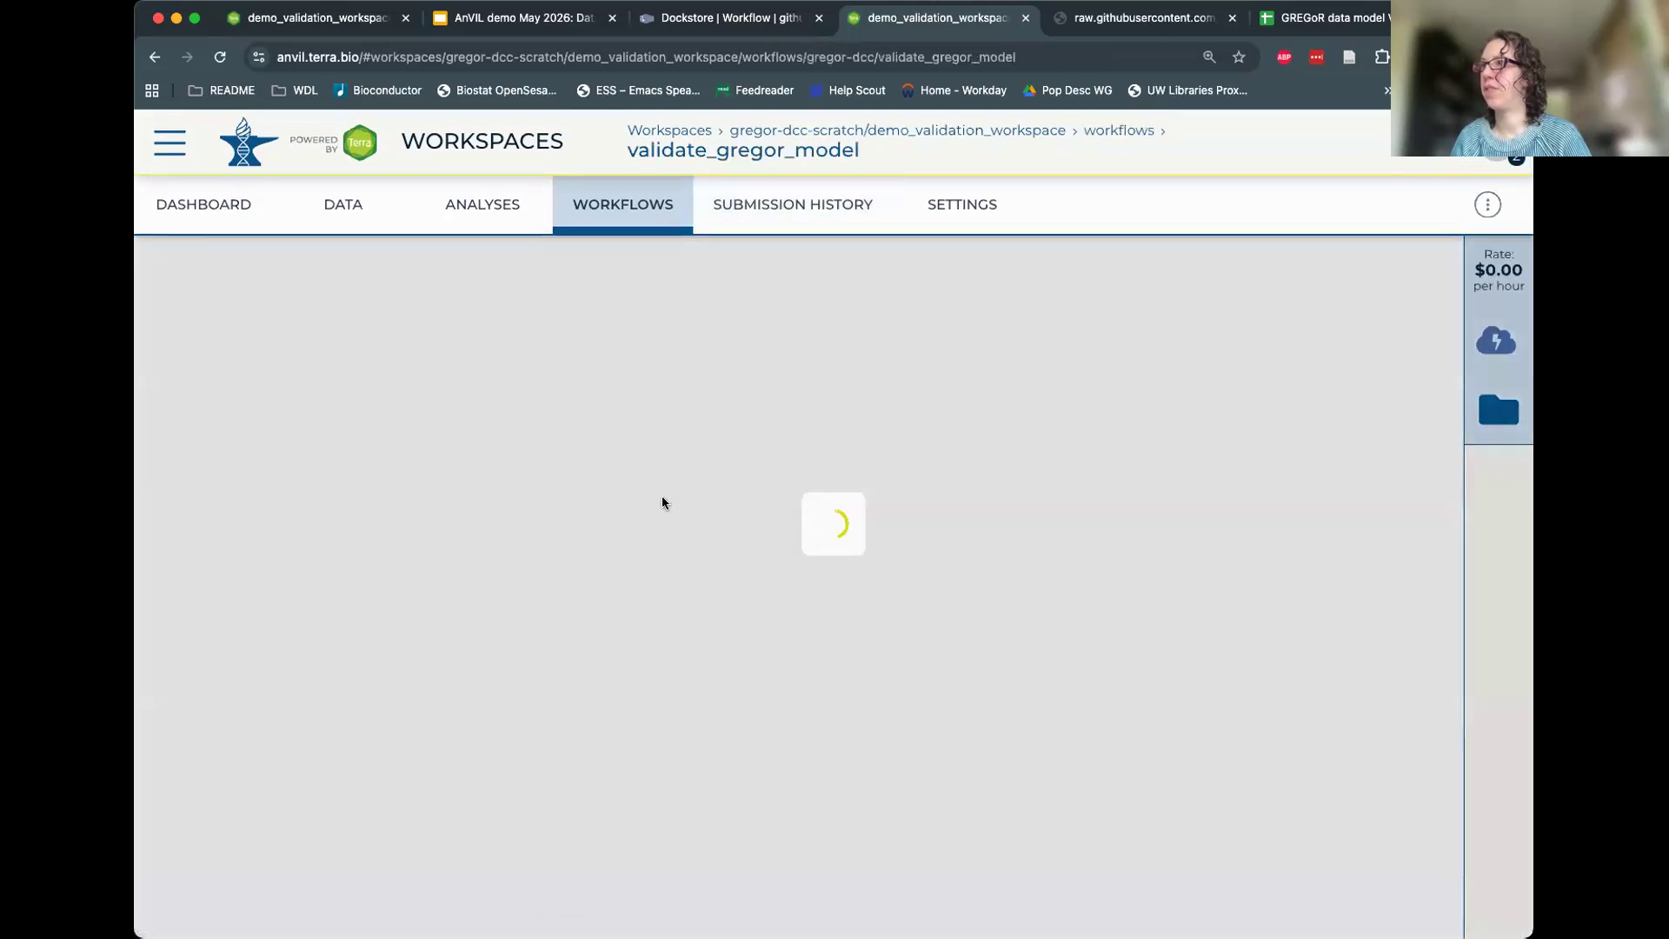
pyautogui.scroll(-9, 946, 455)
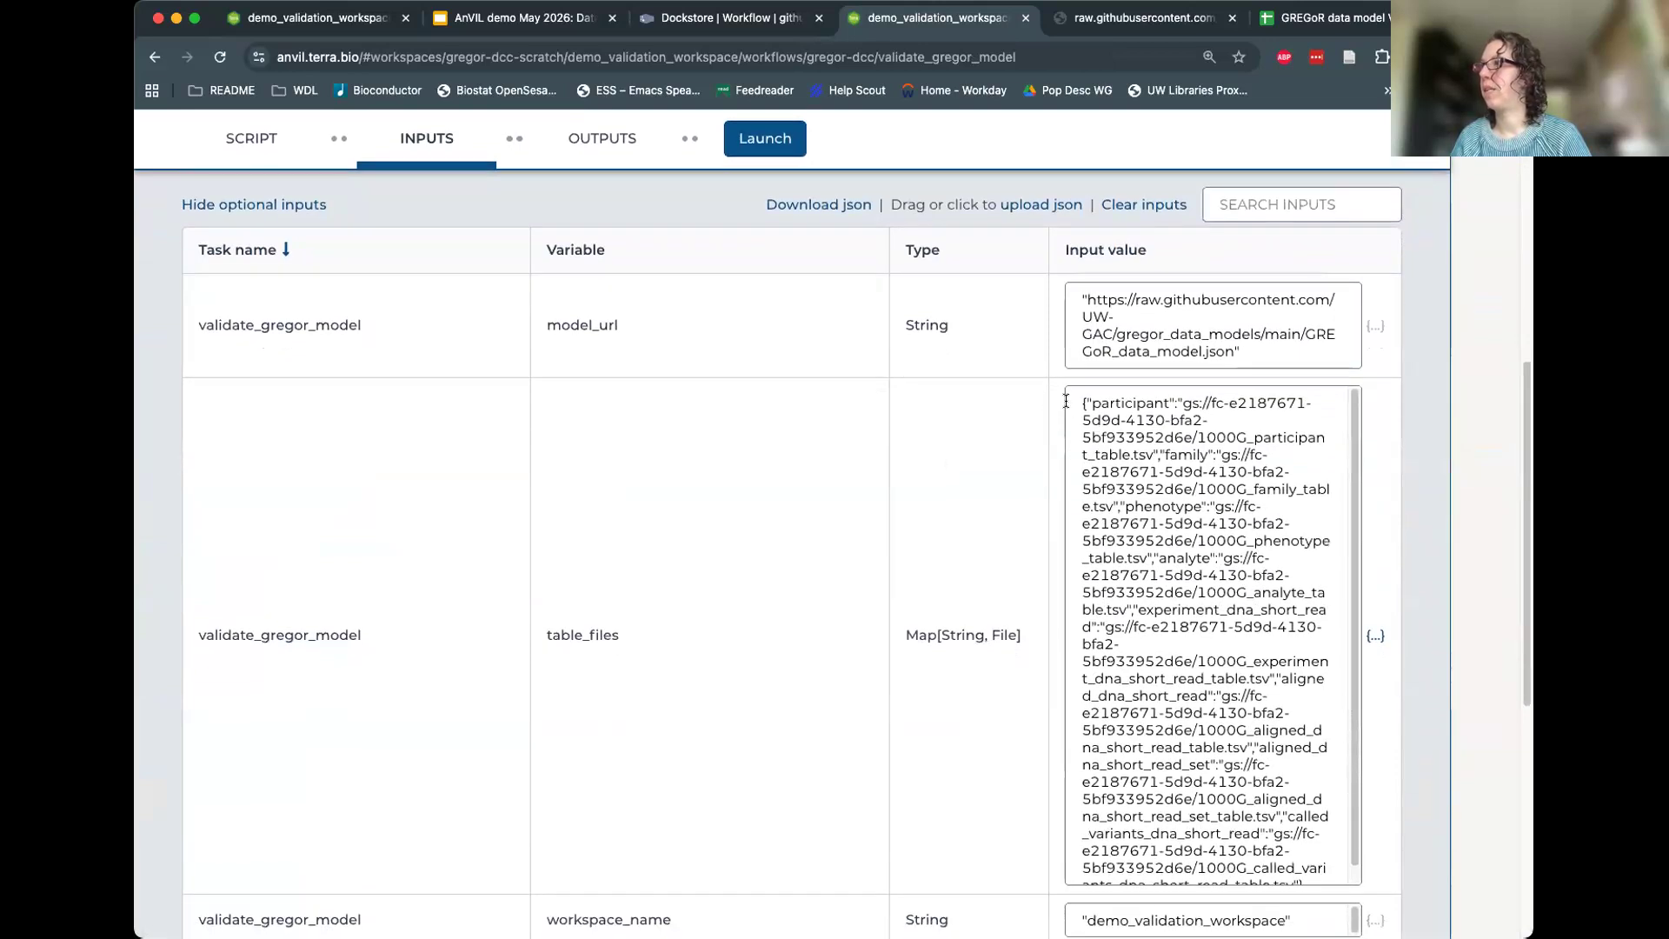
pyautogui.moveTo(1085, 401); pyautogui.dragTo(1170, 399)
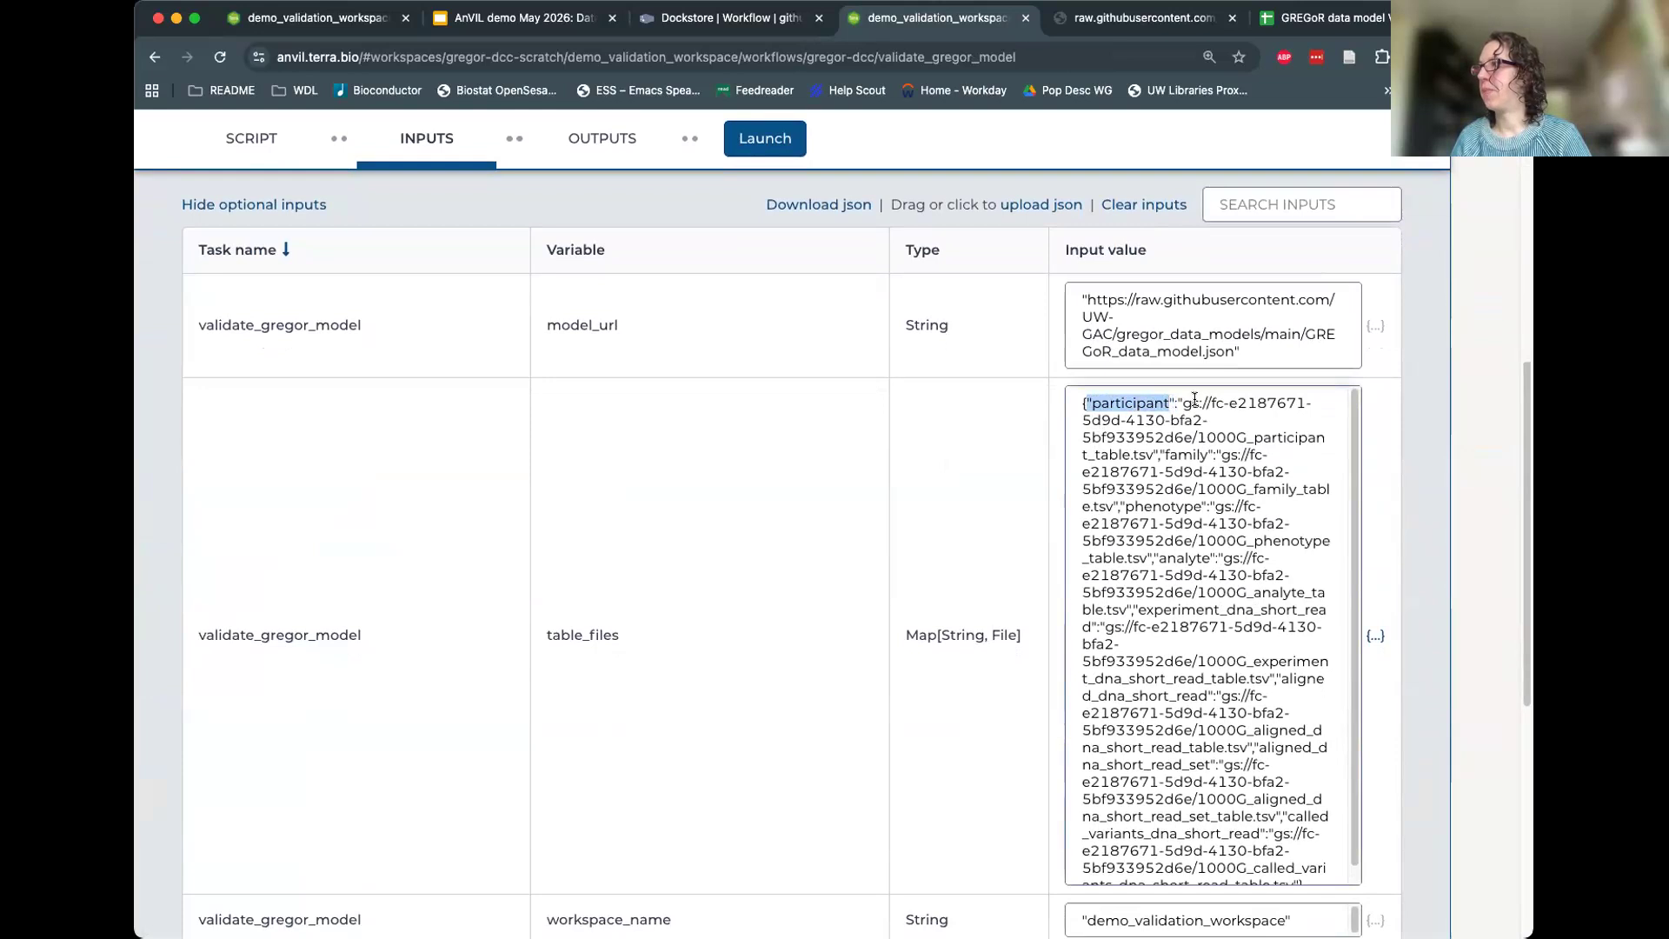
pyautogui.moveTo(1176, 401); pyautogui.dragTo(1156, 451)
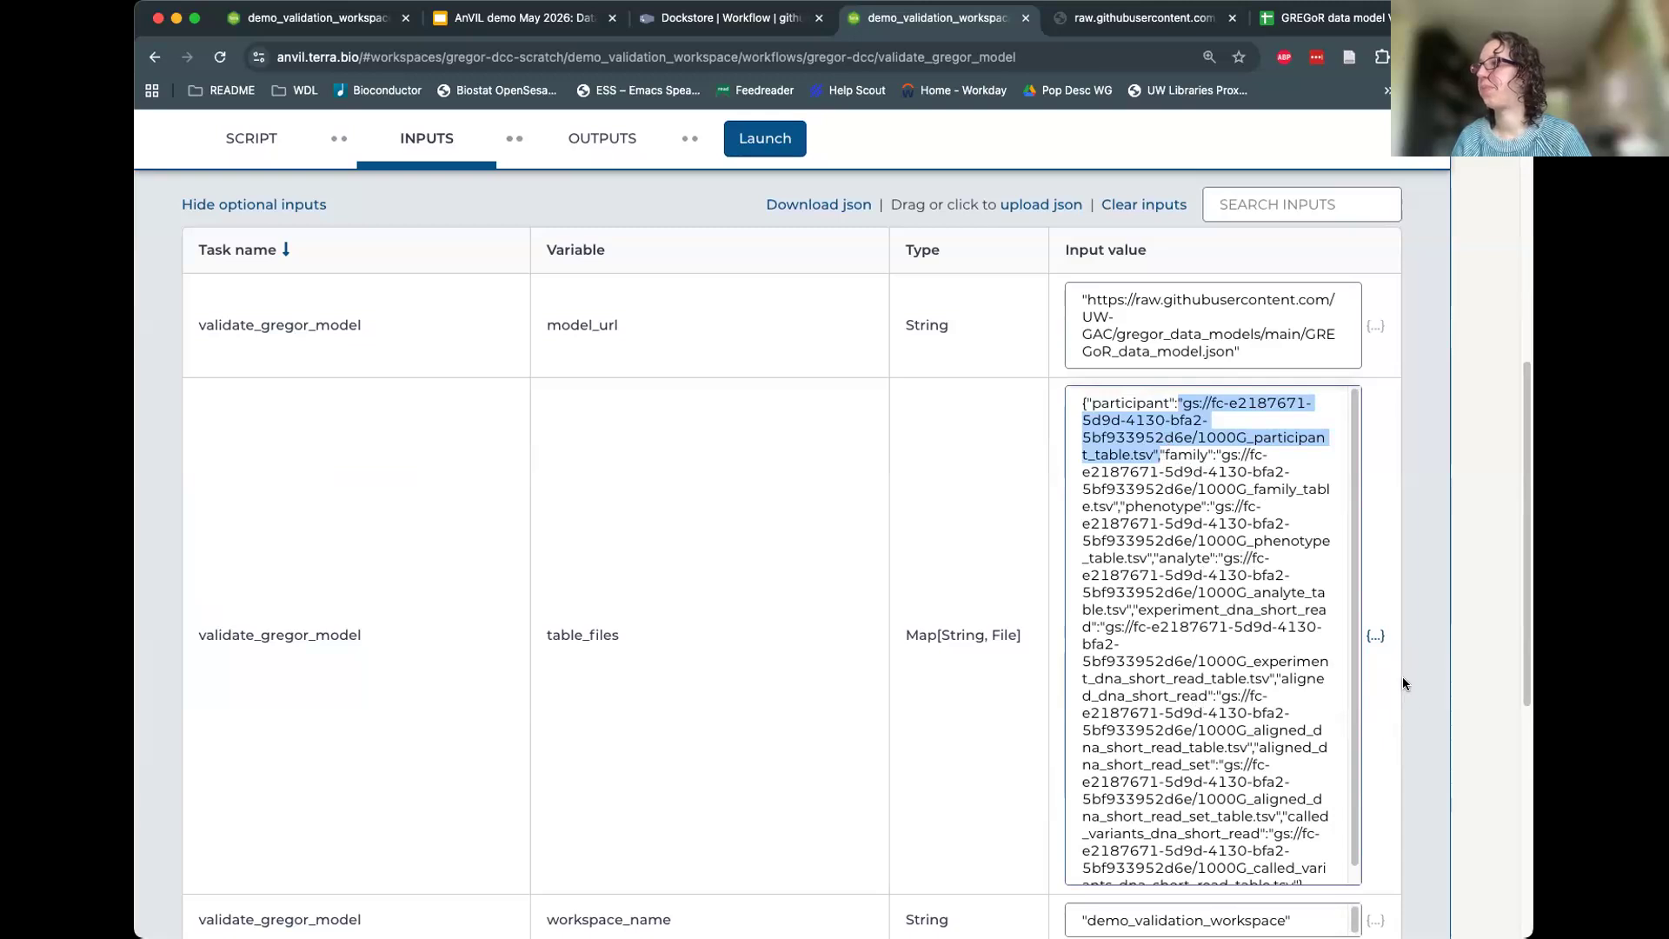
# Compare the workspace_name and workspace_namespace inputs with the workspace name and namespace in the page URL.
pyautogui.scroll(-5, 1402, 683)
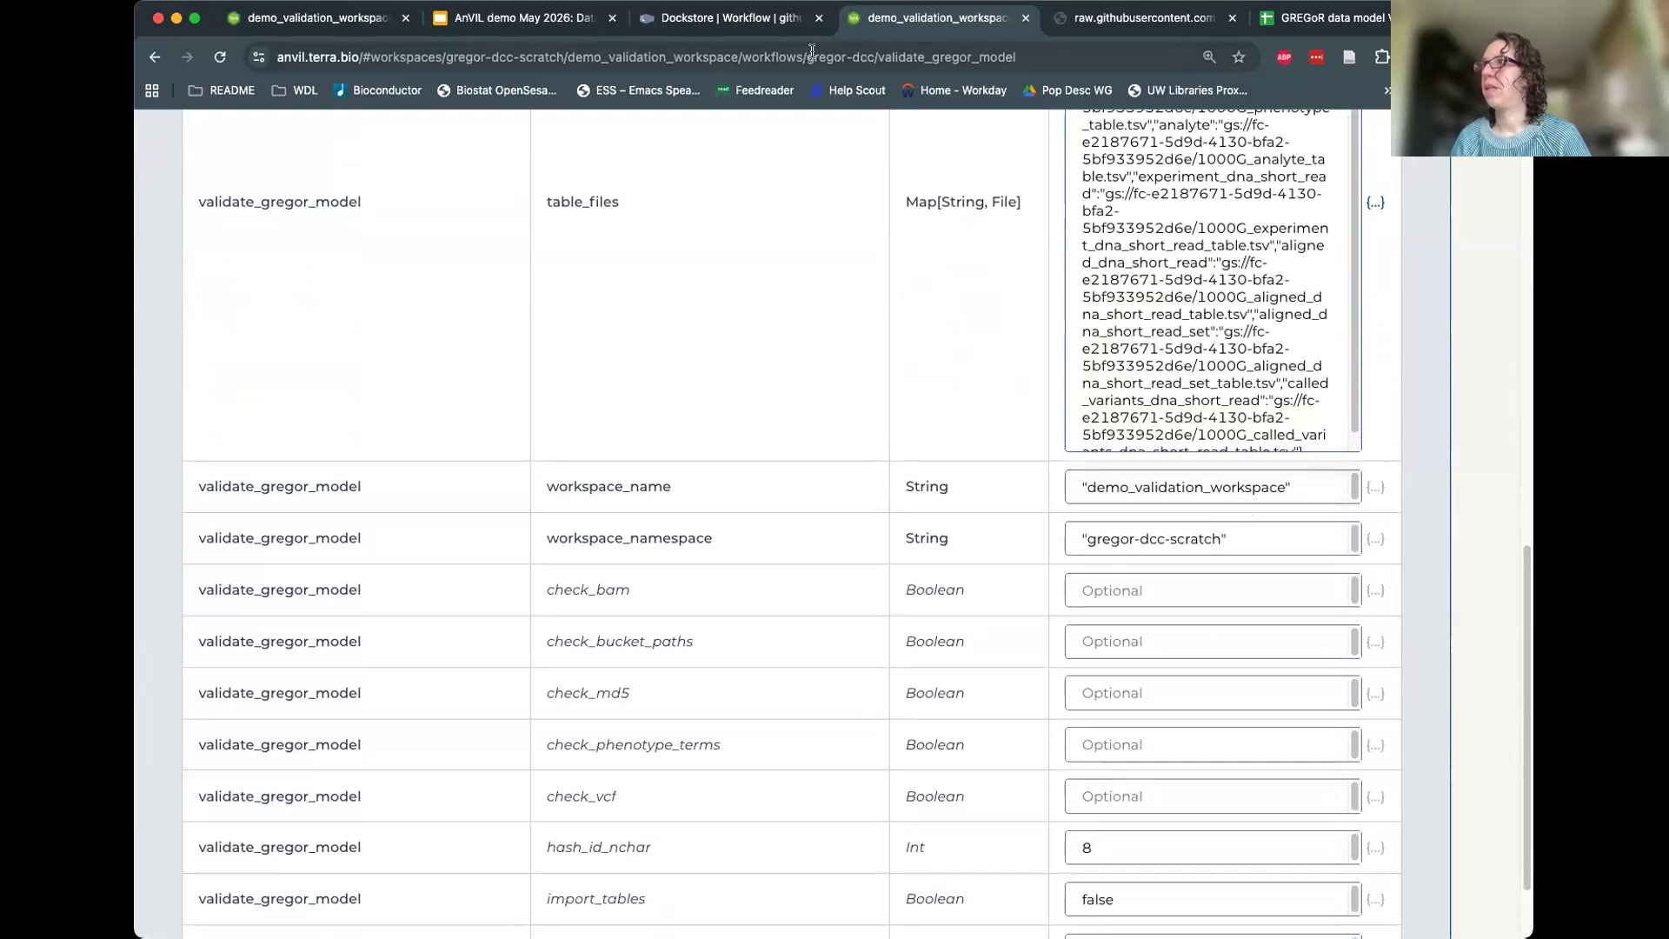
pyautogui.click(616, 57)
pyautogui.click(587, 57)
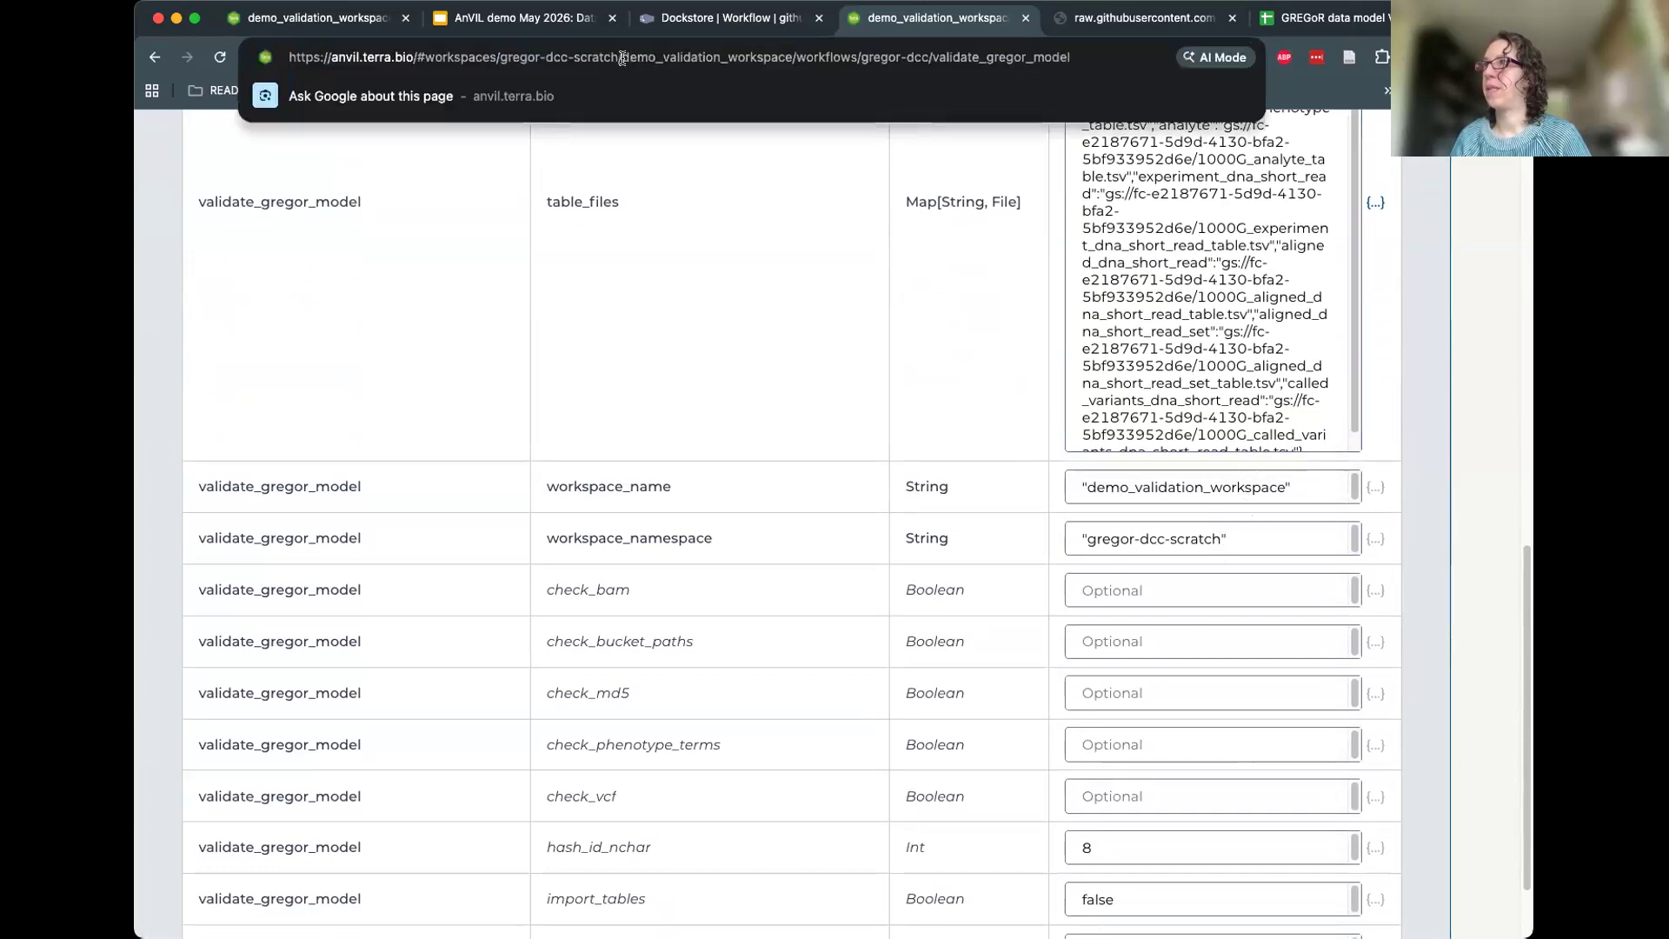
pyautogui.doubleClick(772, 57)
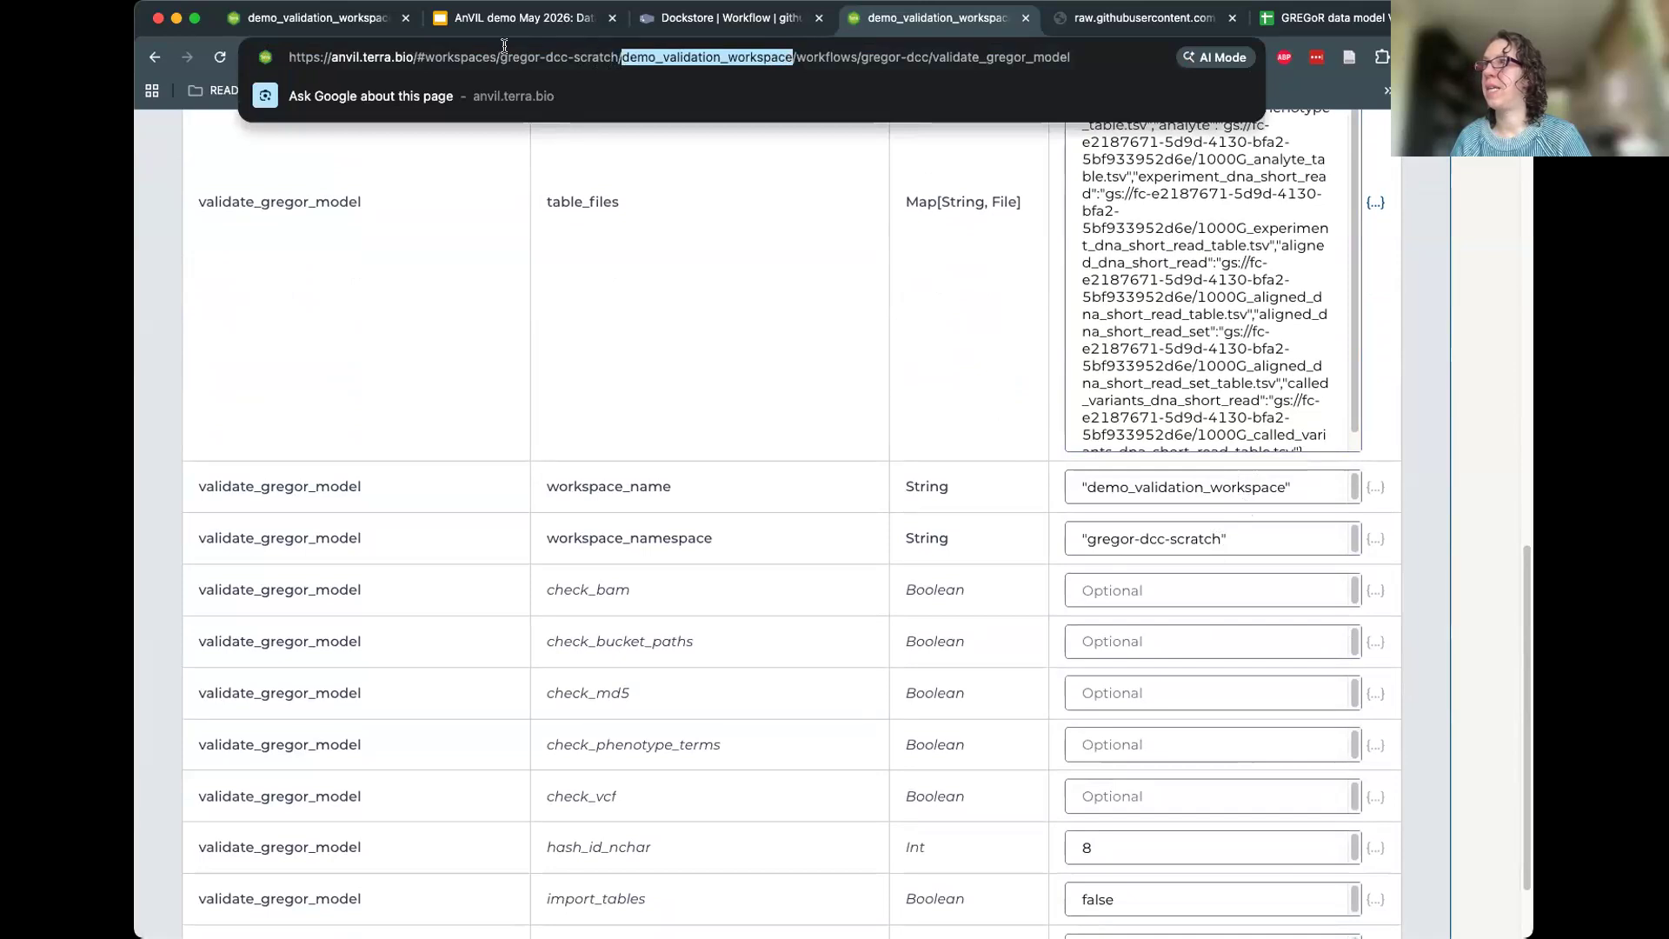
pyautogui.moveTo(499, 56); pyautogui.dragTo(615, 57)
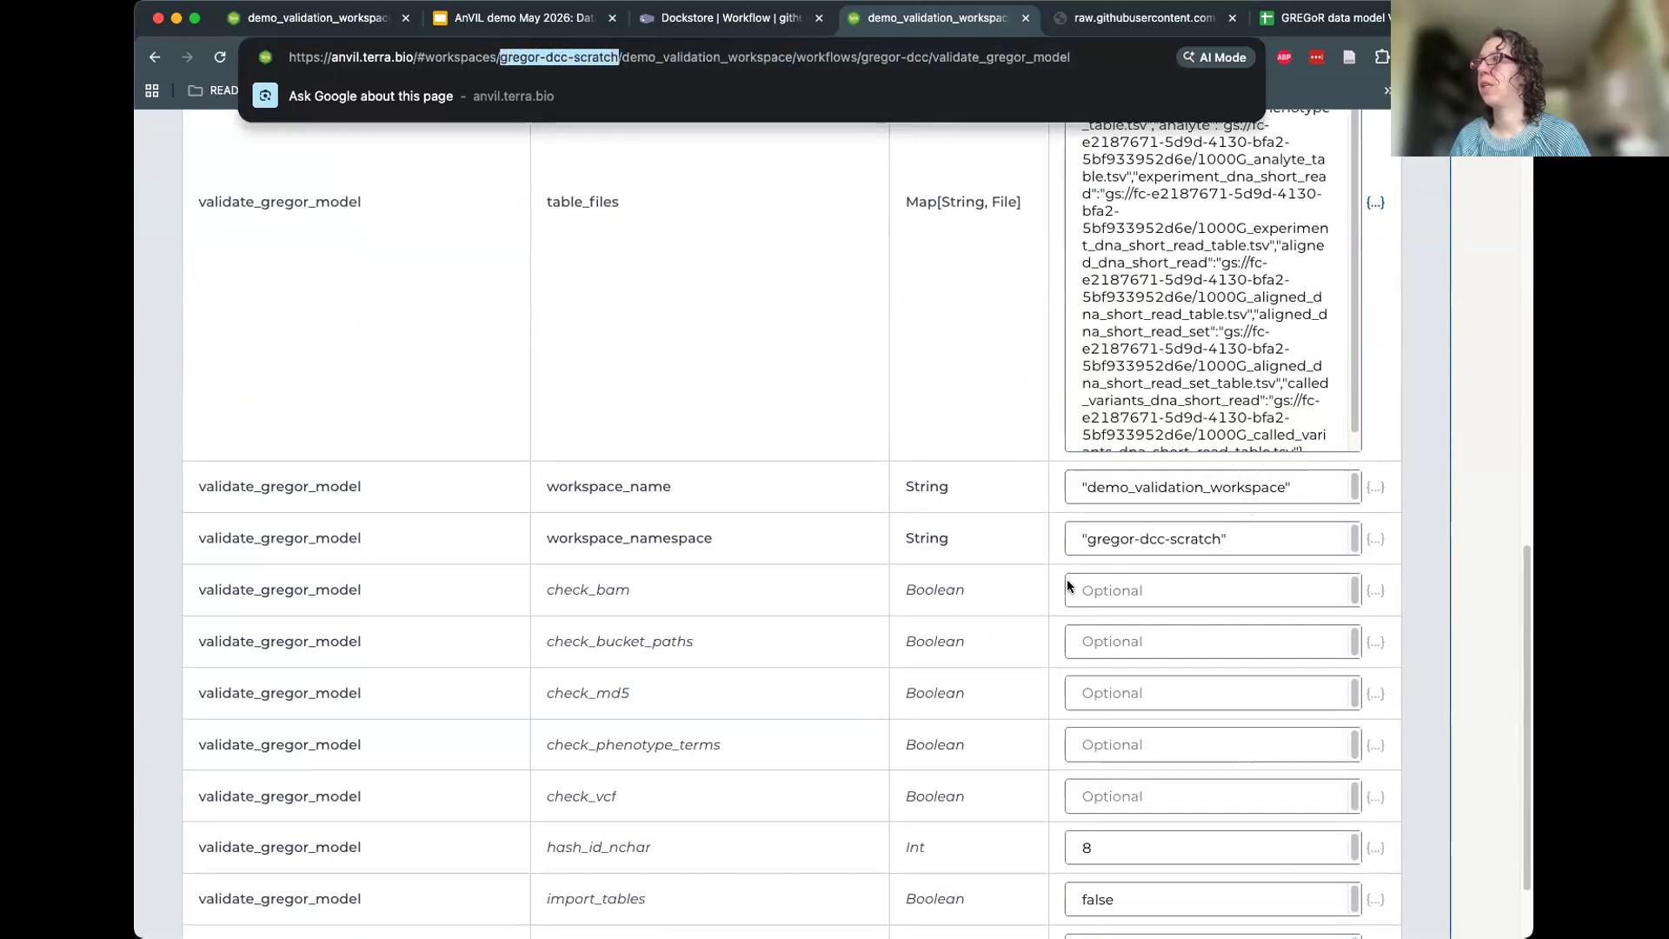
pyautogui.click(1239, 540)
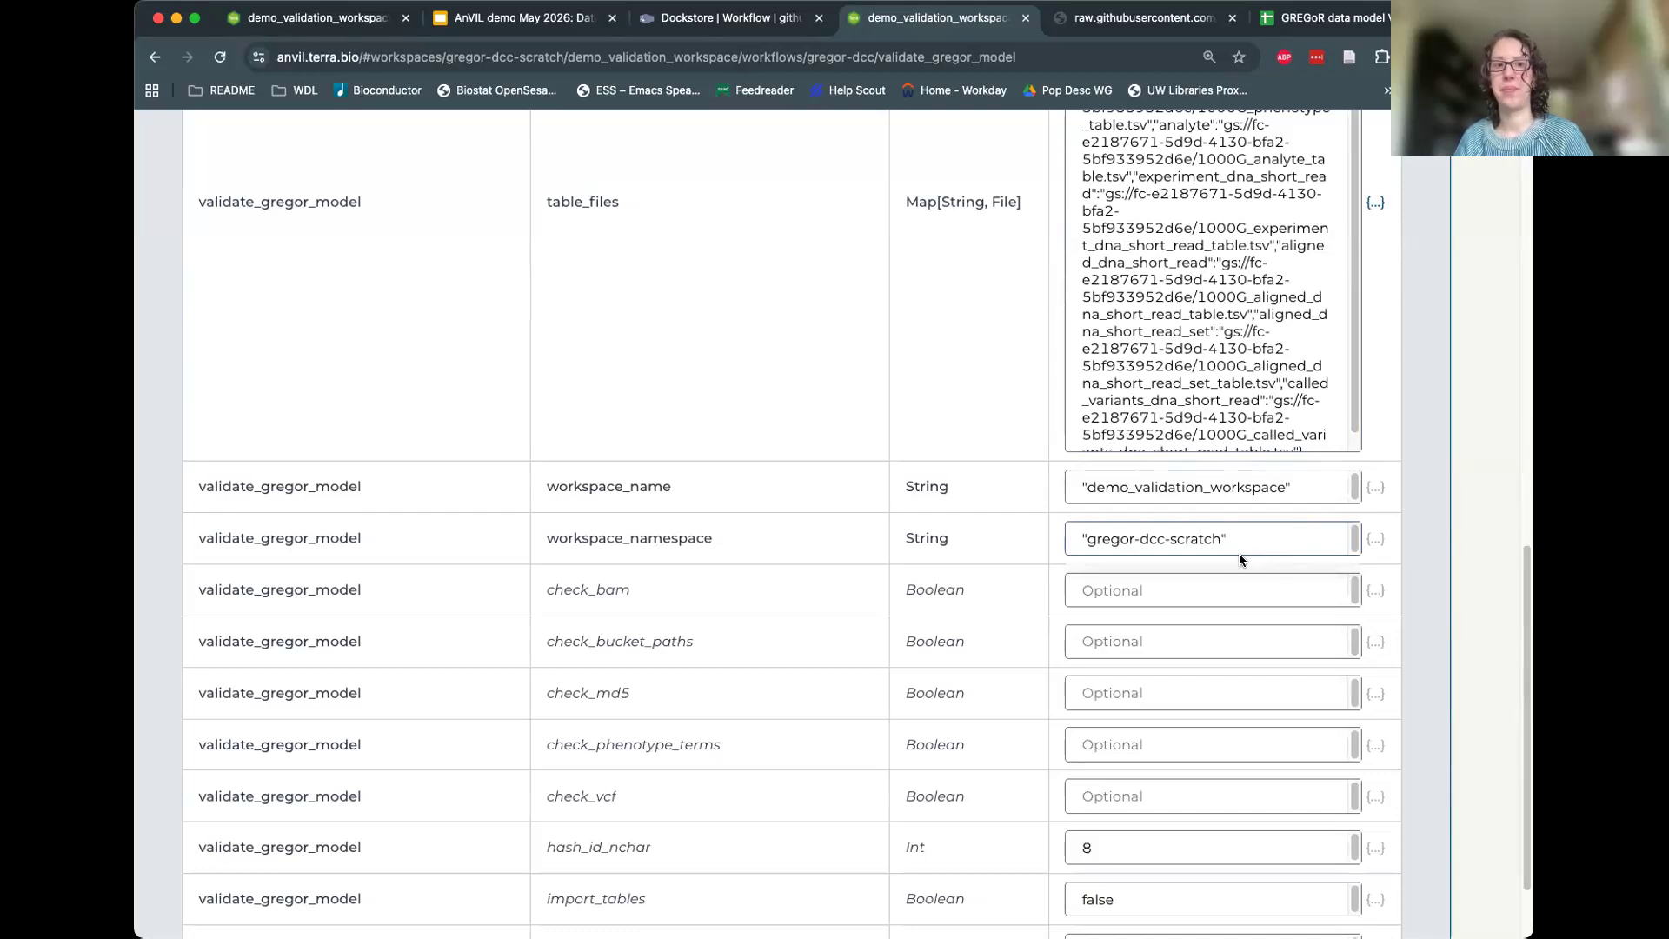
# Review the optional check_bucket_paths, check_md5, check_phenotype_terms and check_vcf inputs of the workflow.
pyautogui.scroll(-3, 1229, 561)
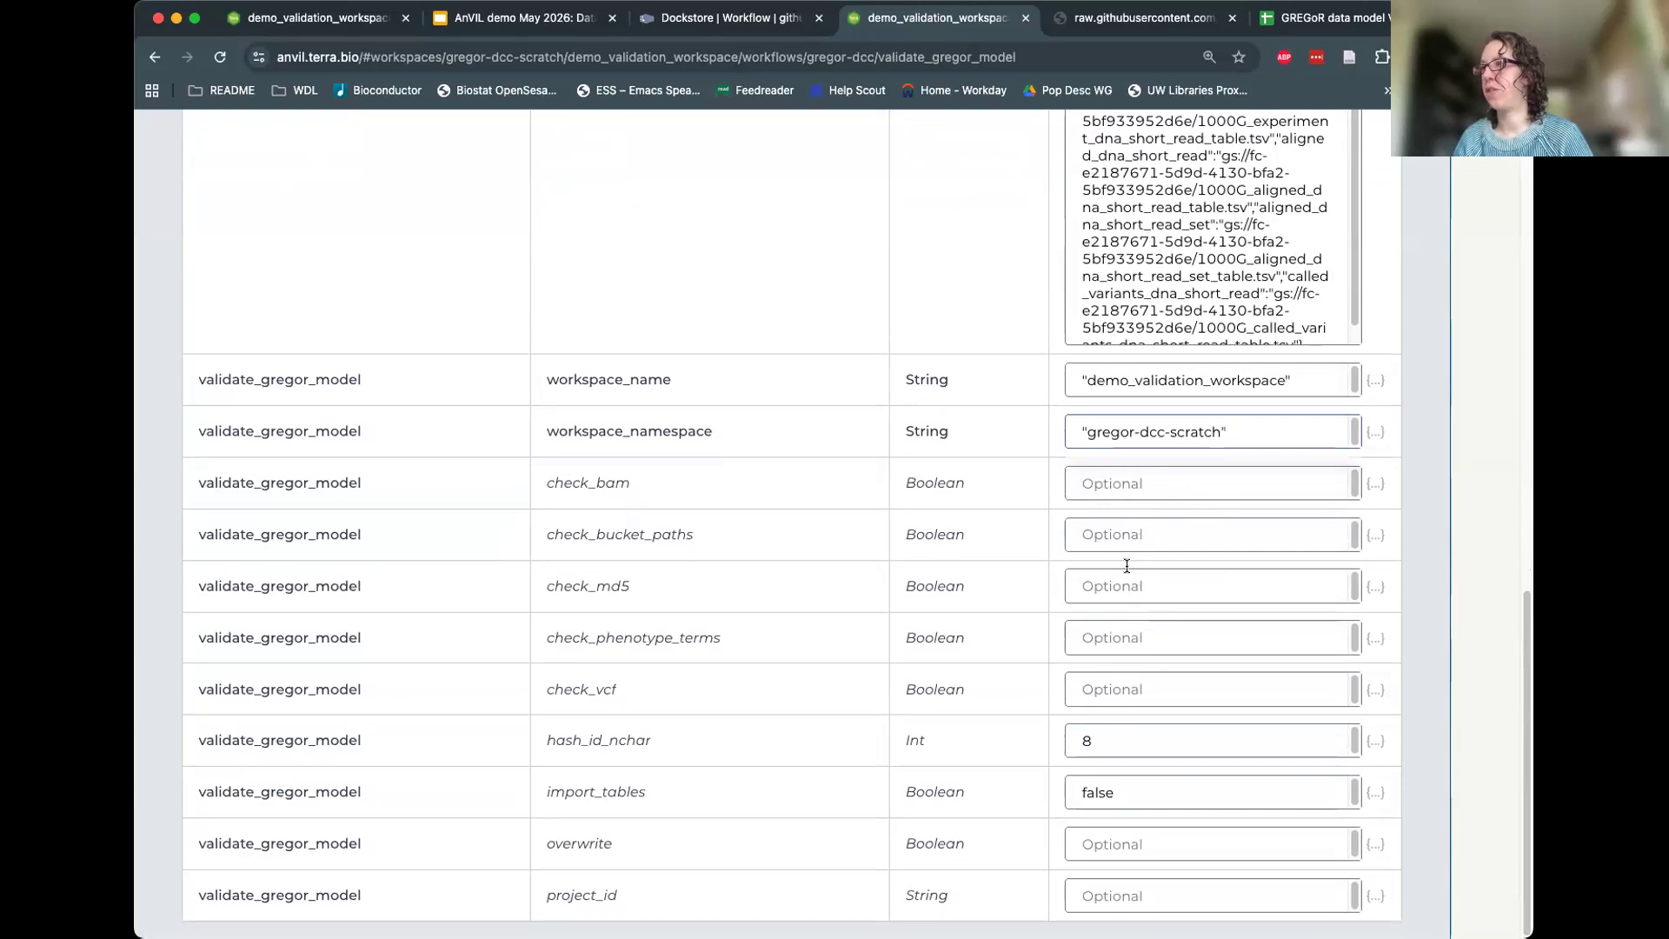
pyautogui.click(1141, 529)
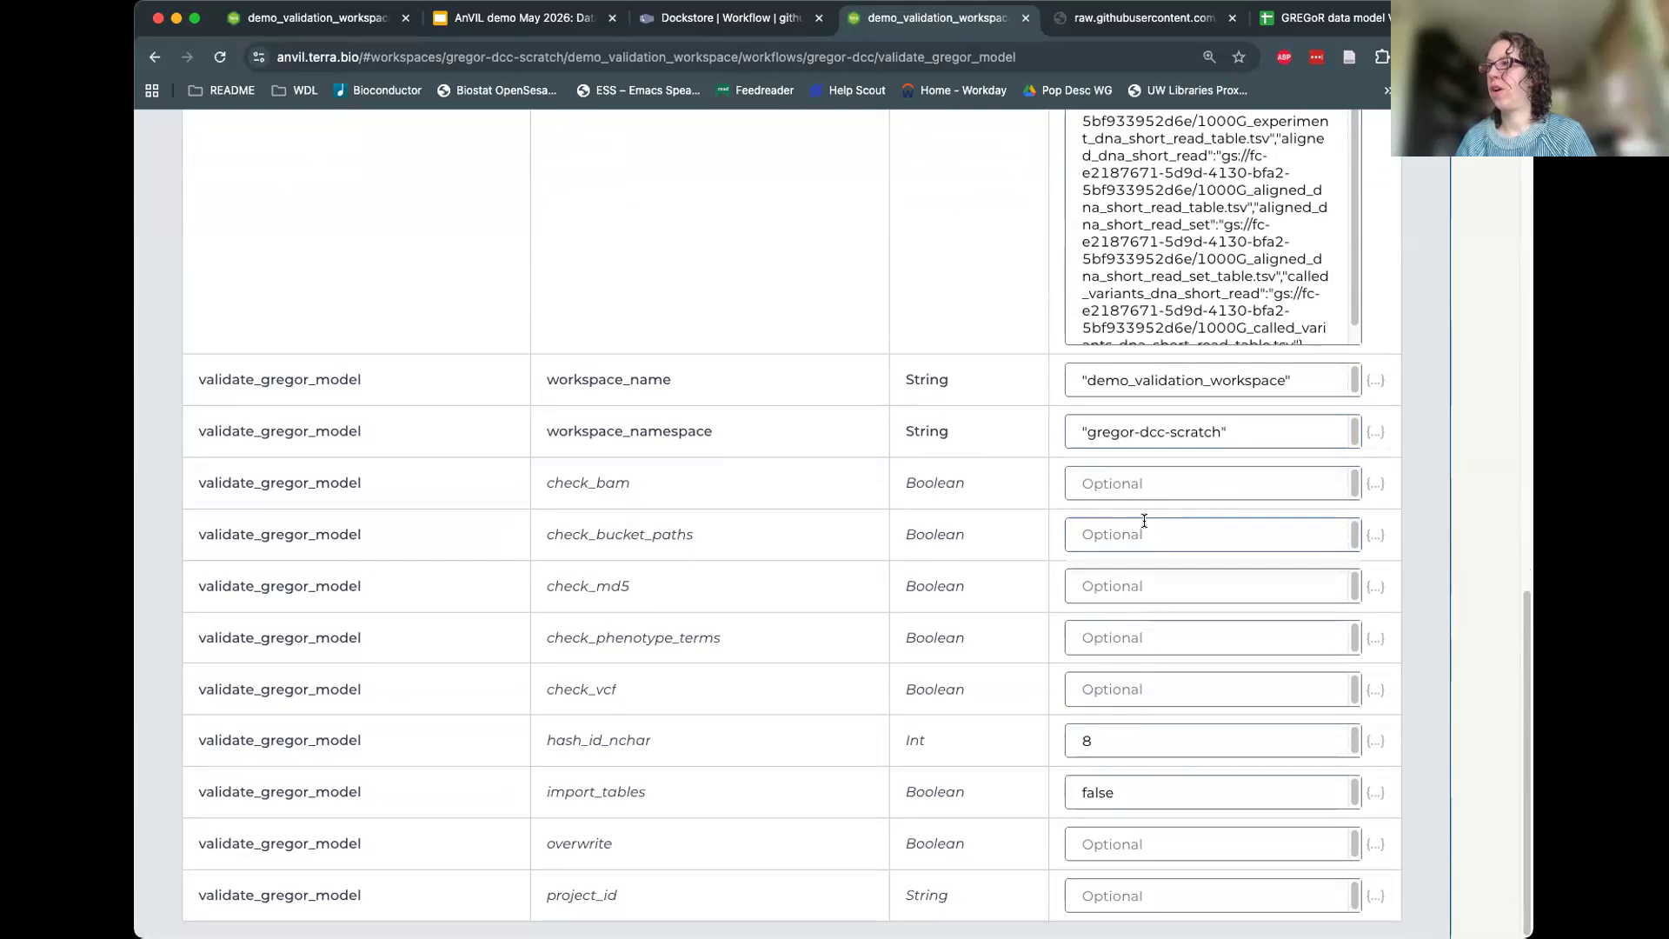
pyautogui.click(1132, 587)
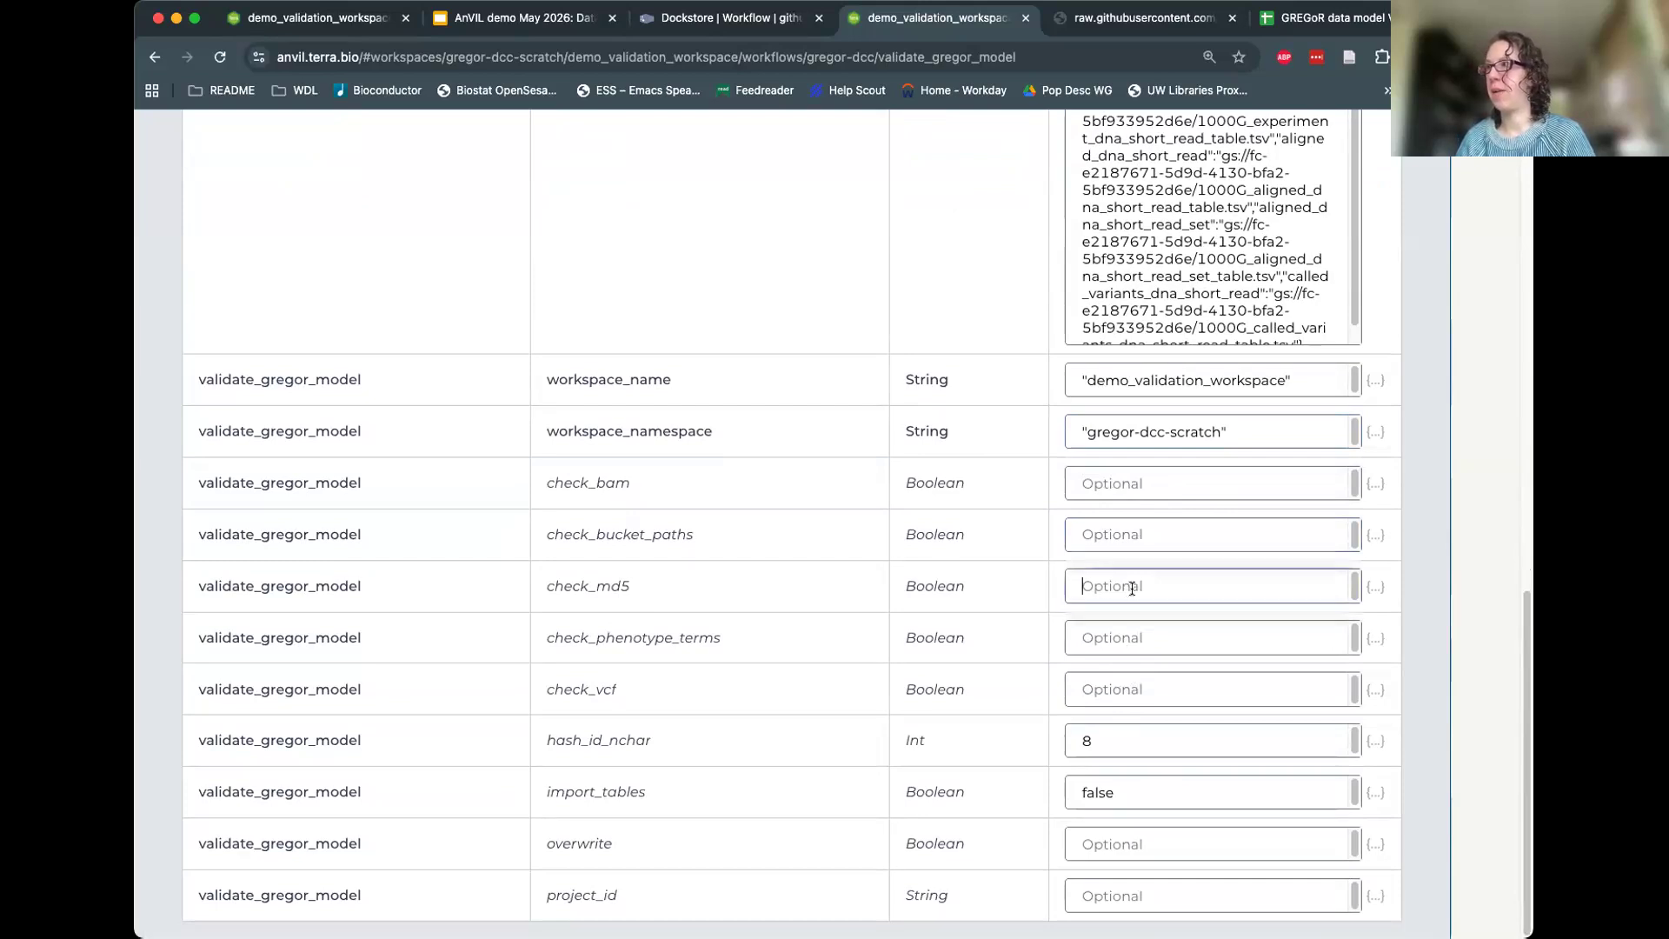
pyautogui.click(1139, 639)
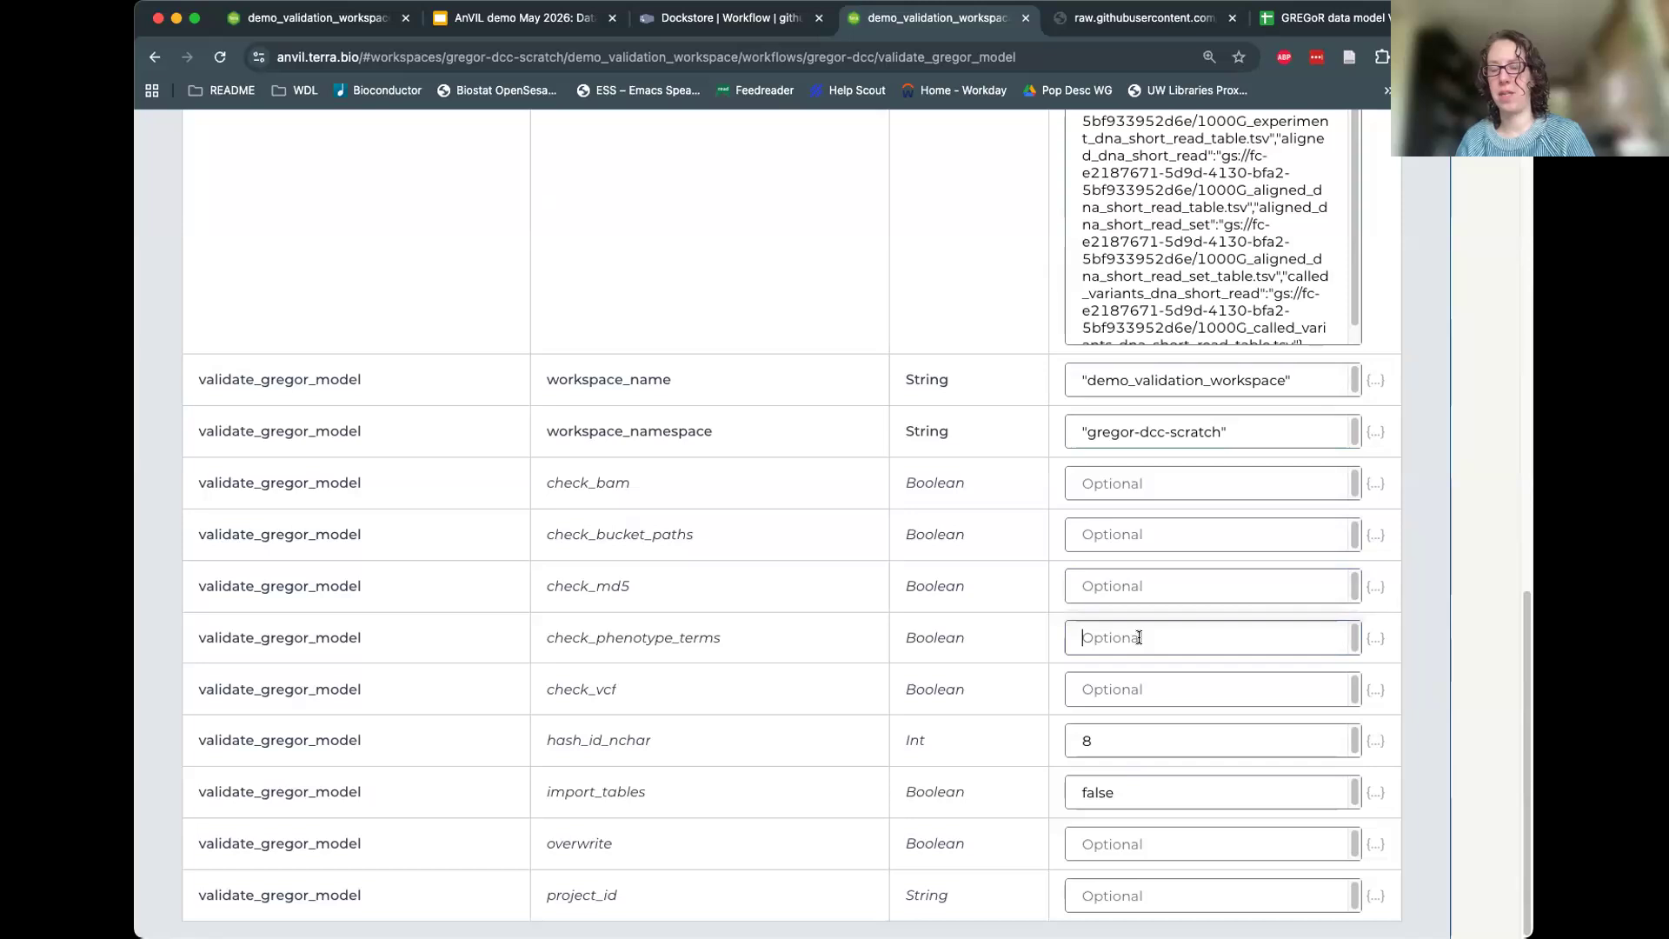
pyautogui.click(1111, 689)
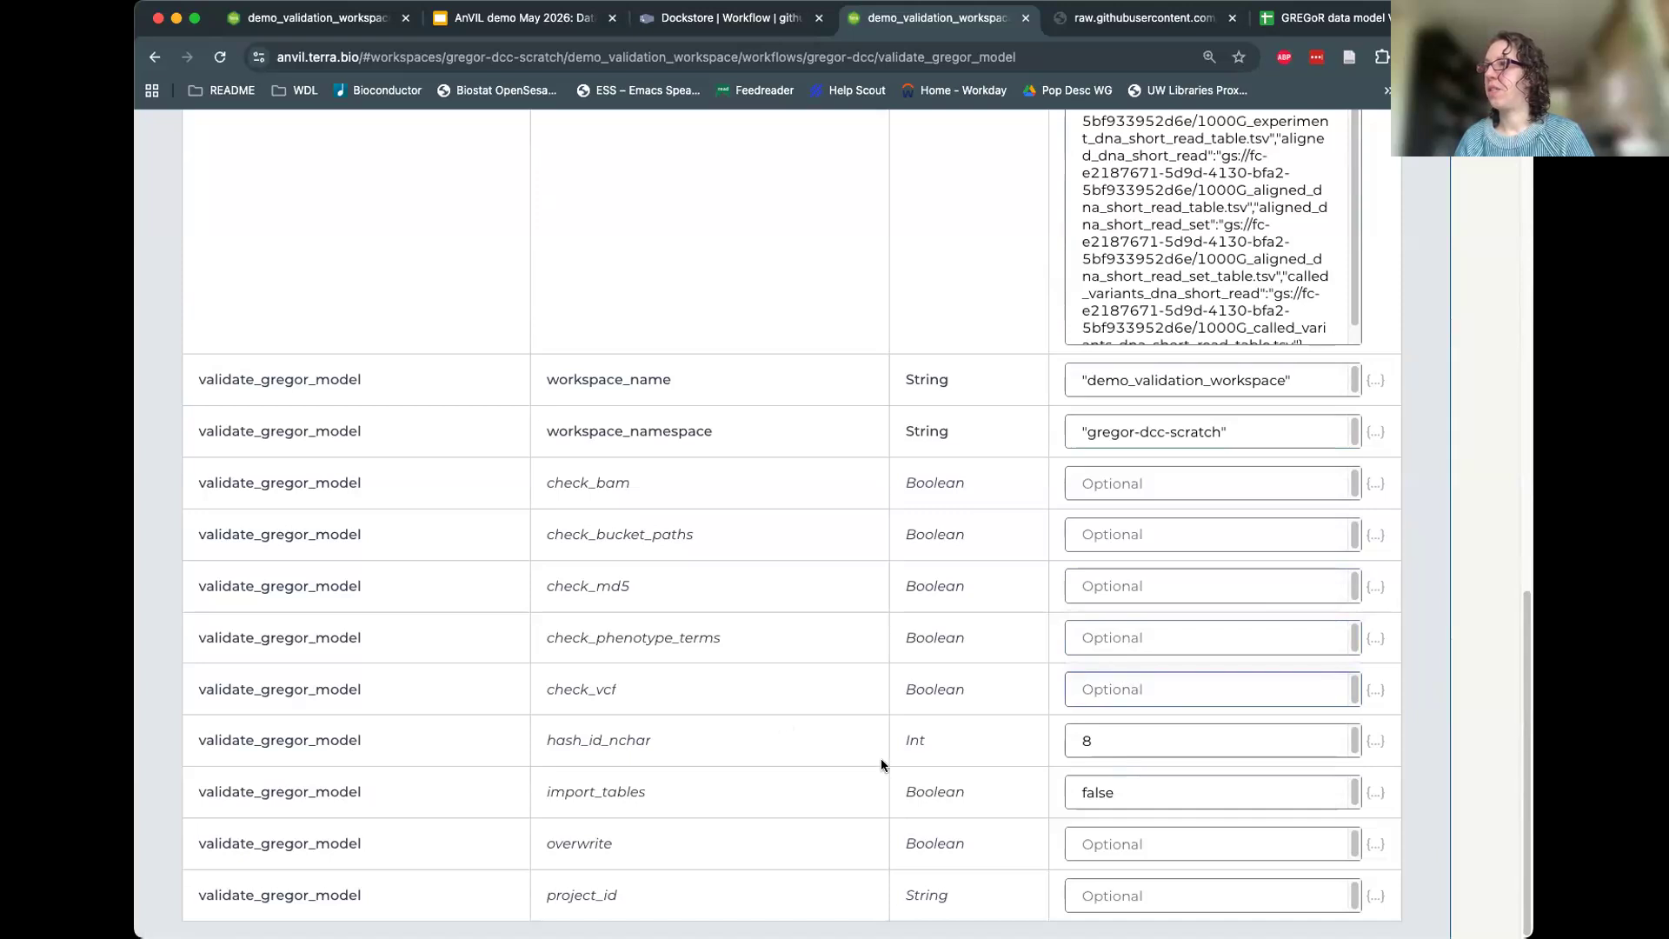
# Examine the optional hash_id_nchar and import_tables inputs and their values, along with the check_vcf input.
pyautogui.moveTo(670, 740); pyautogui.dragTo(540, 740)
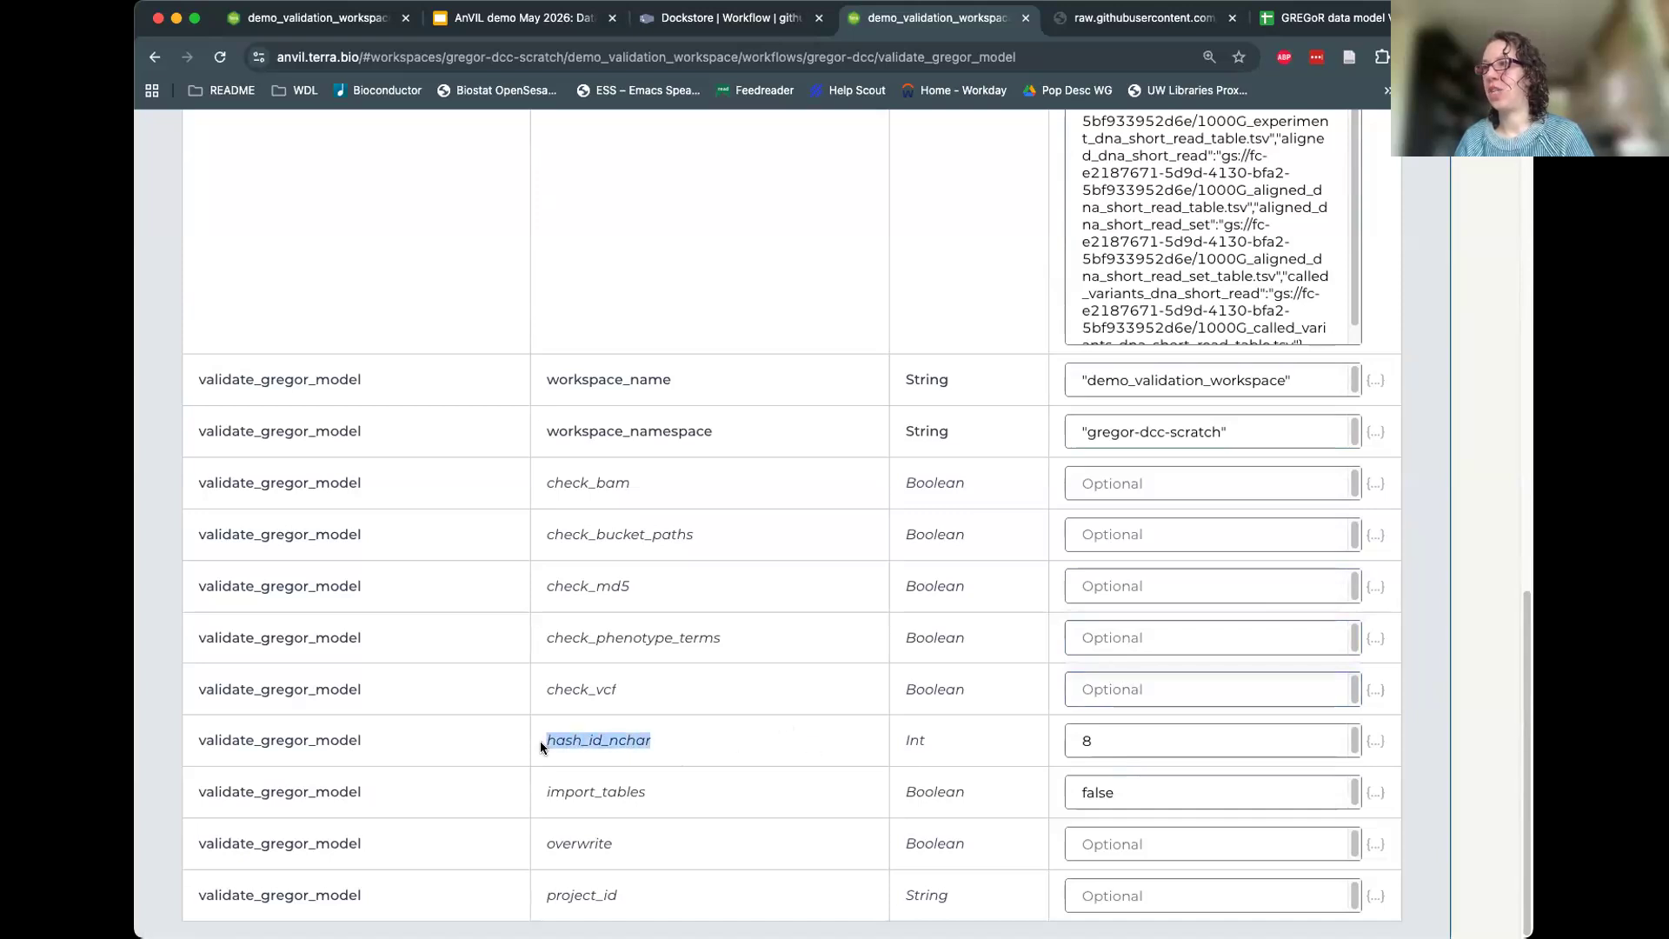
pyautogui.click(1147, 743)
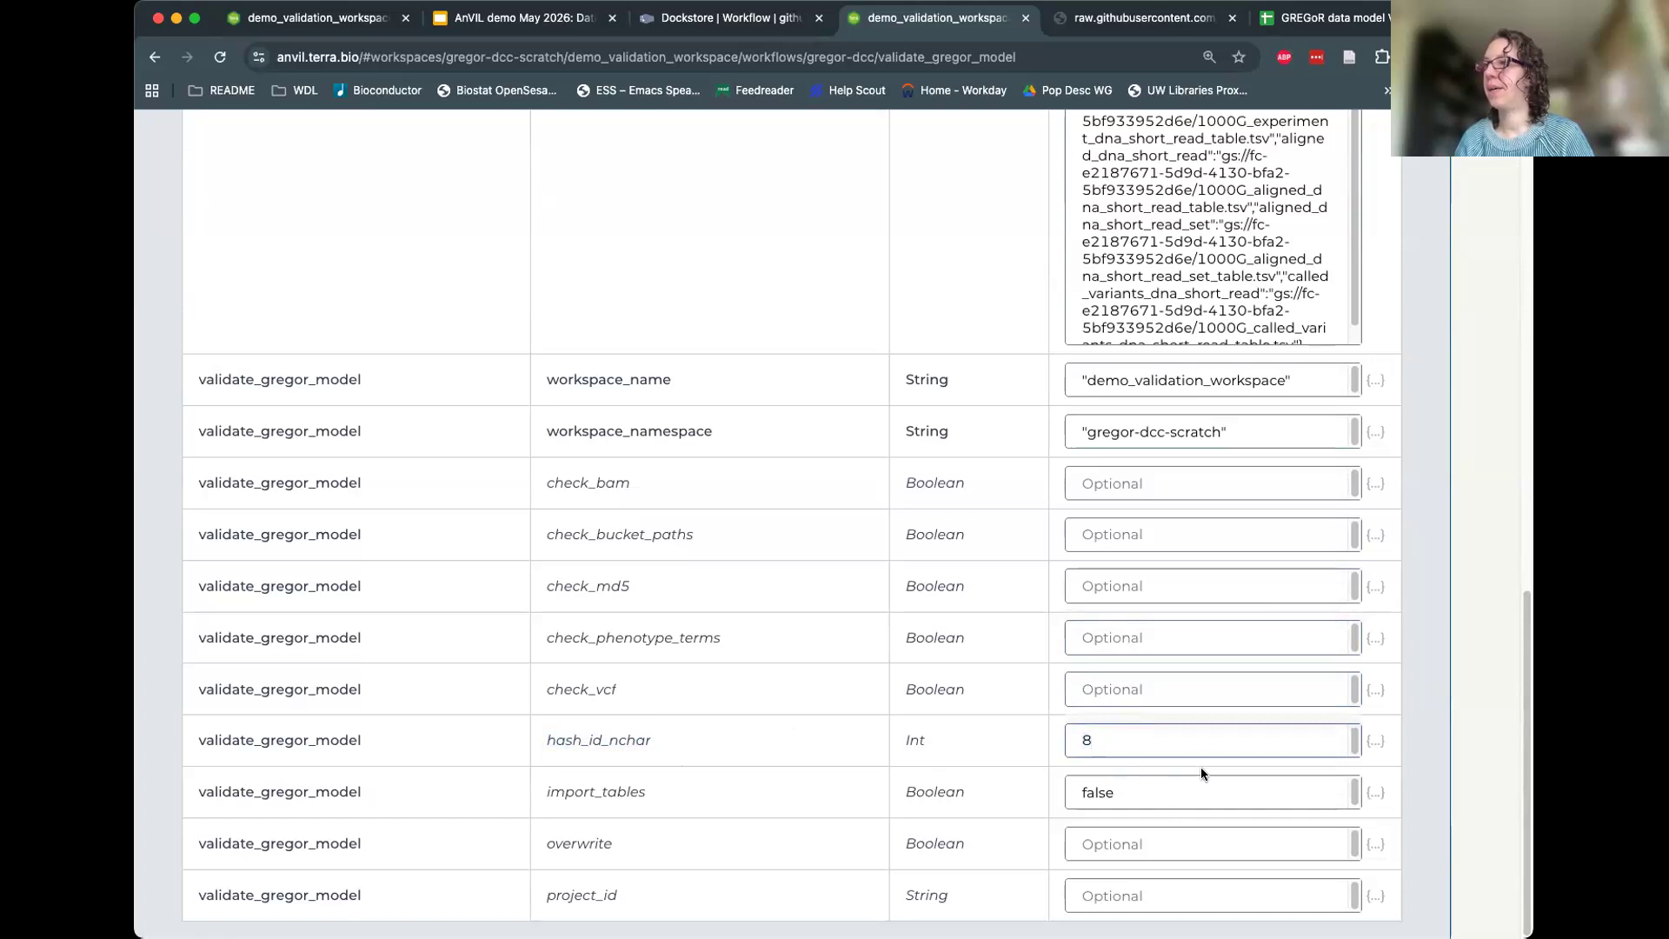
pyautogui.click(1125, 795)
pyautogui.doubleClick(1124, 795)
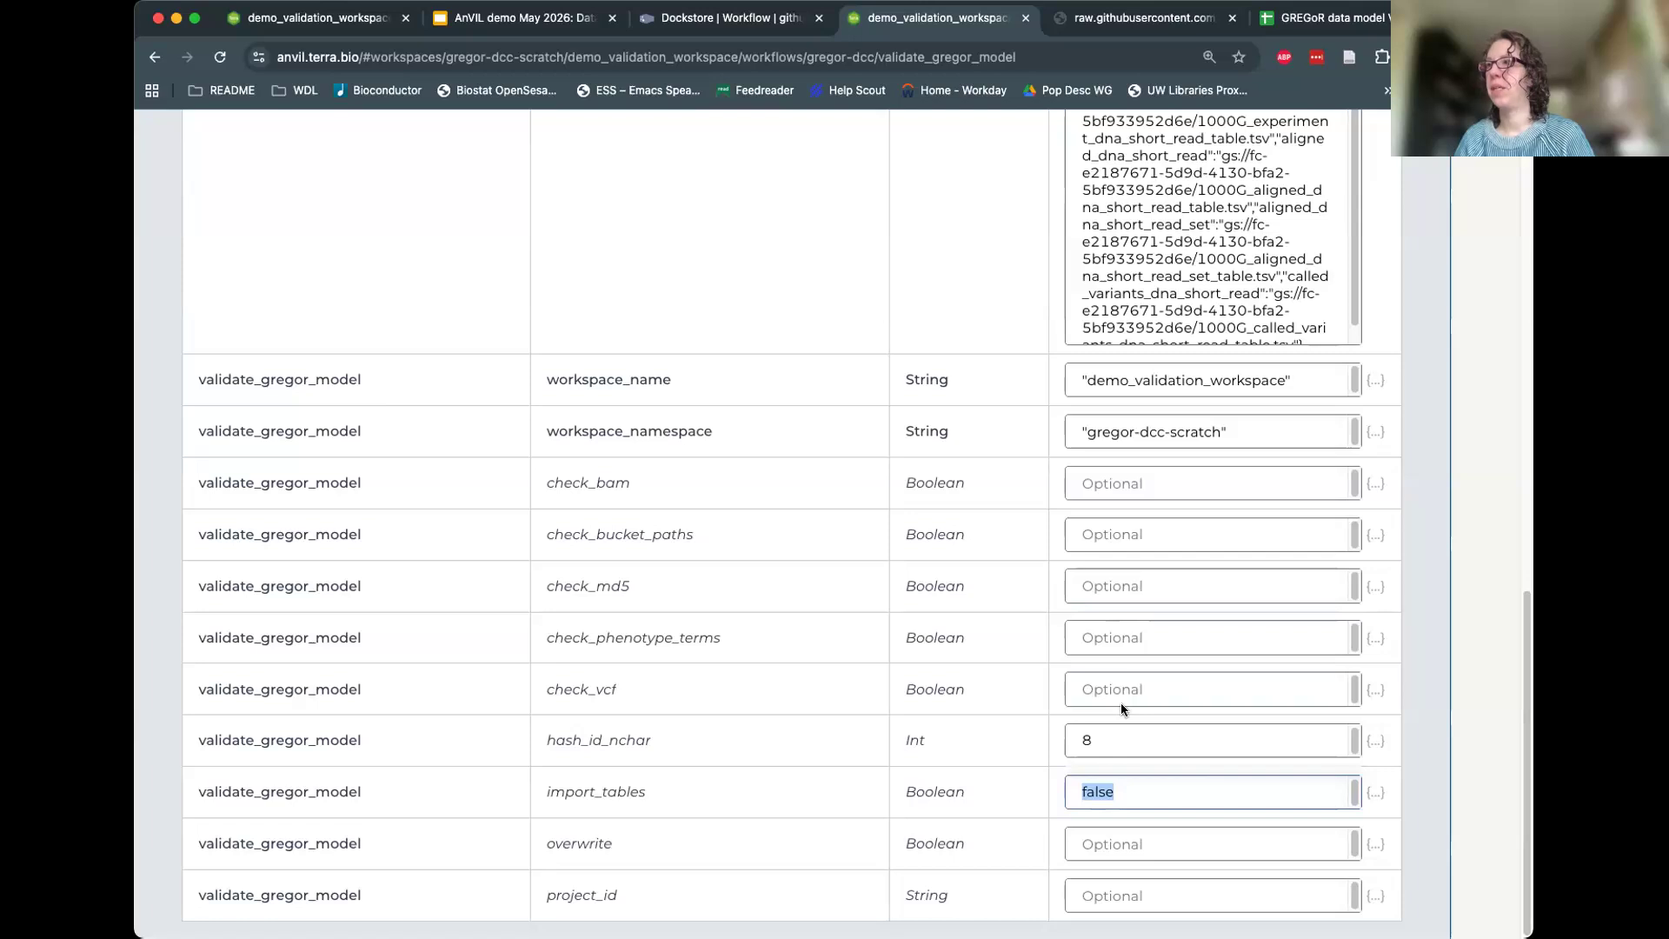
pyautogui.click(1126, 790)
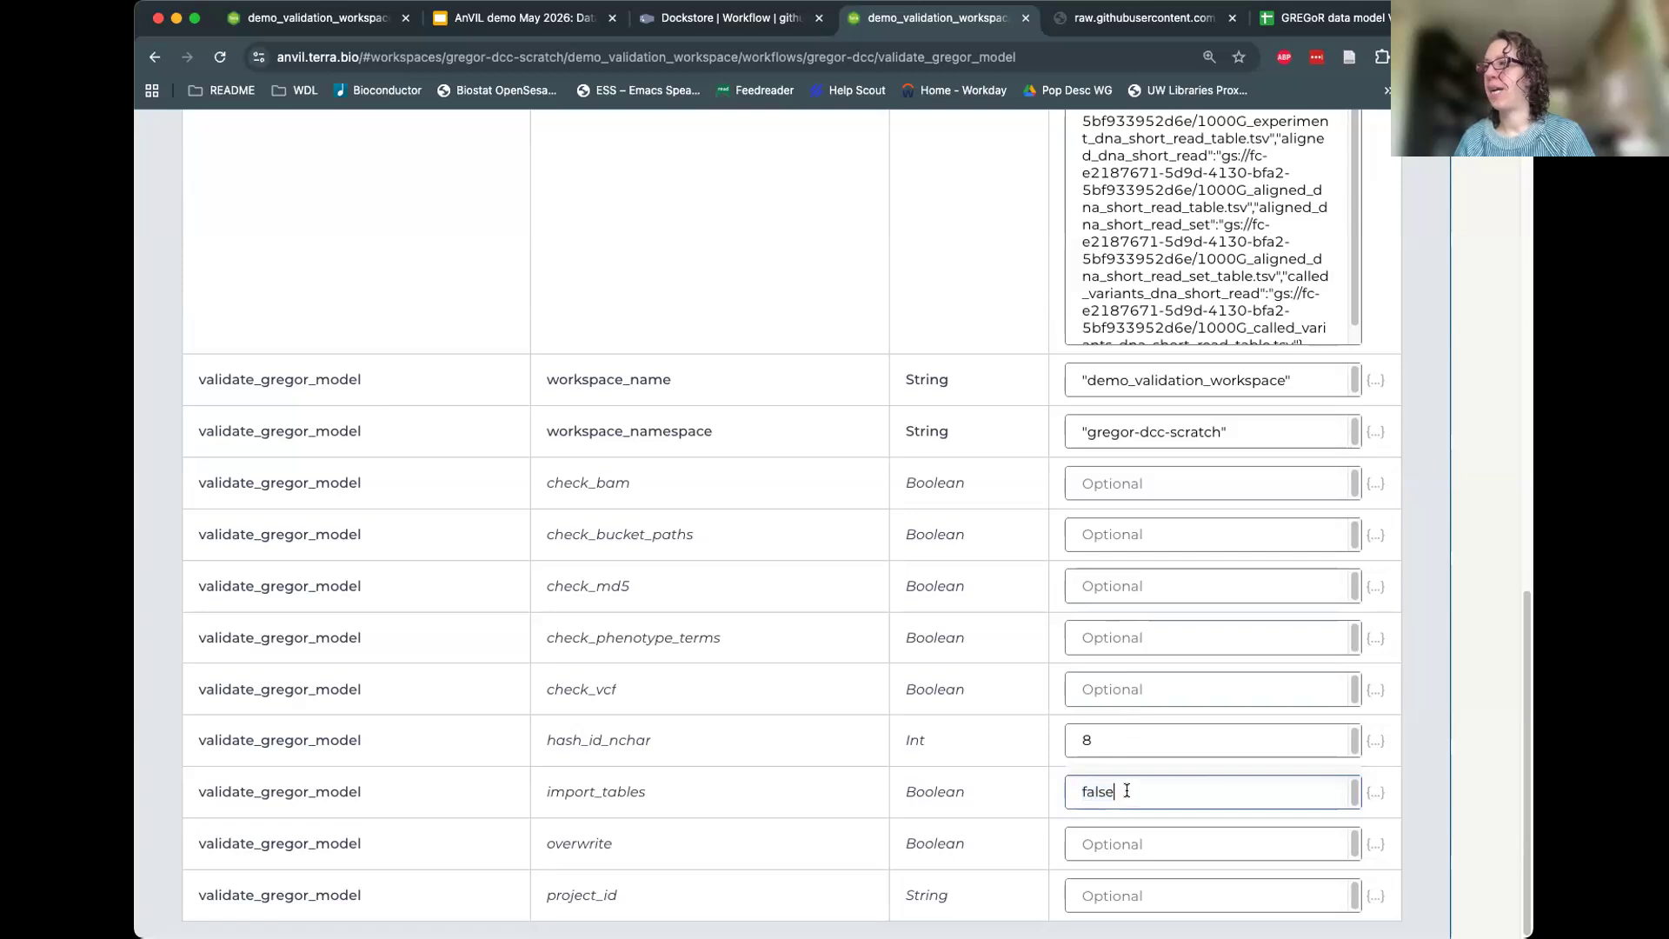
pyautogui.doubleClick(1076, 794)
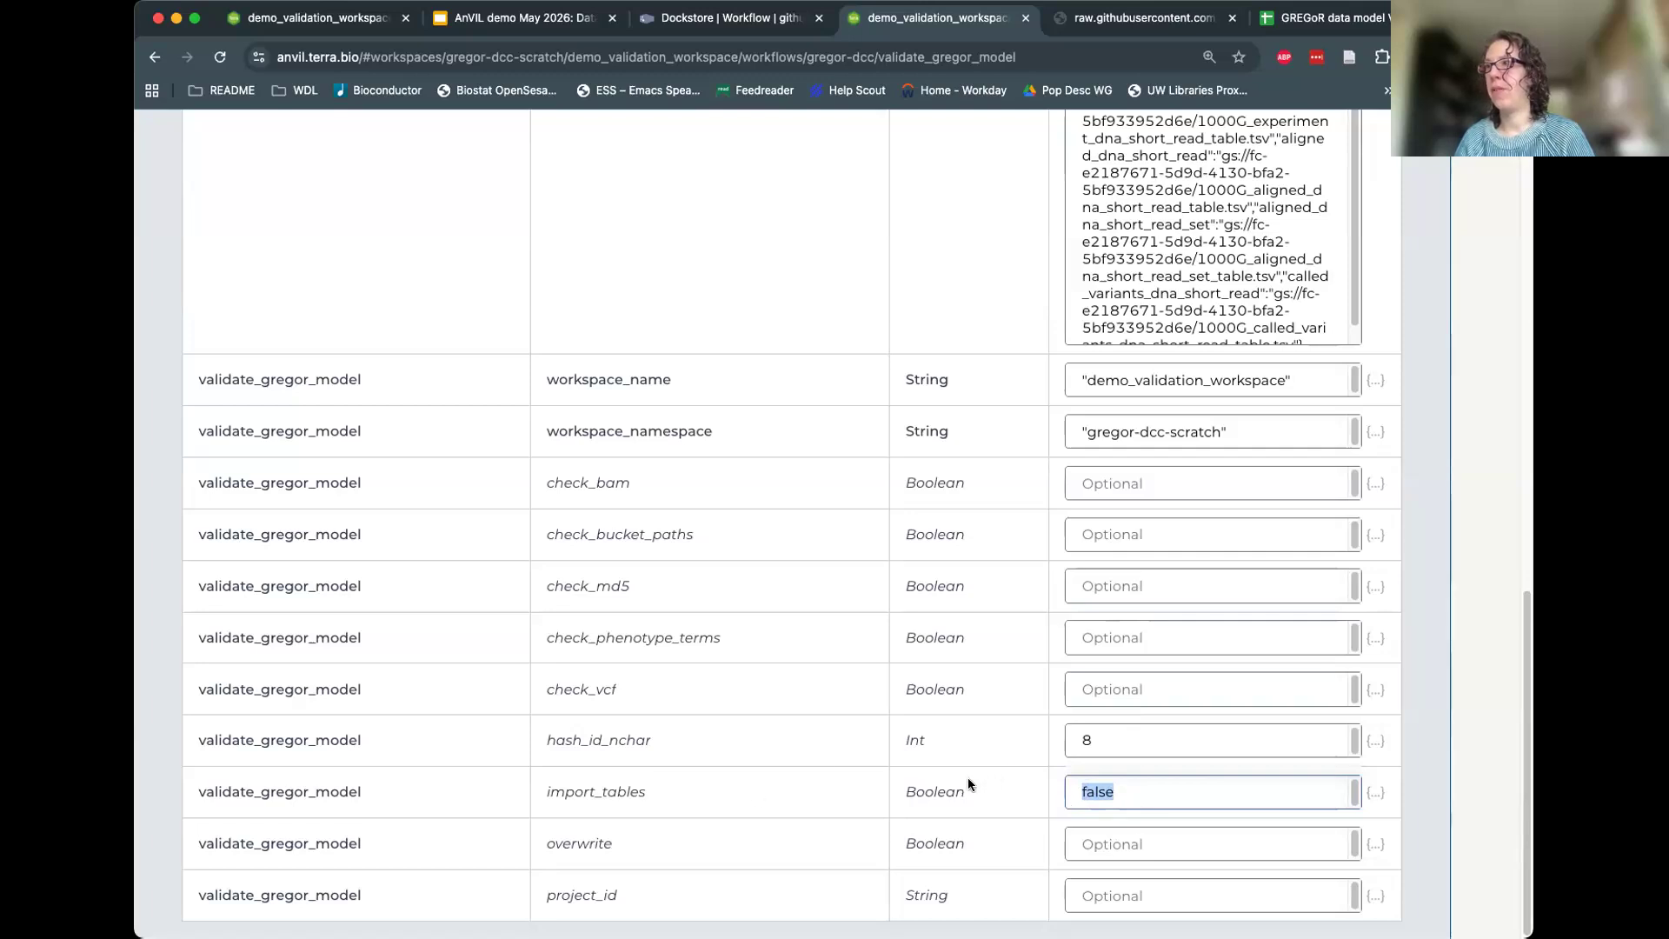
pyautogui.moveTo(639, 690); pyautogui.dragTo(544, 689)
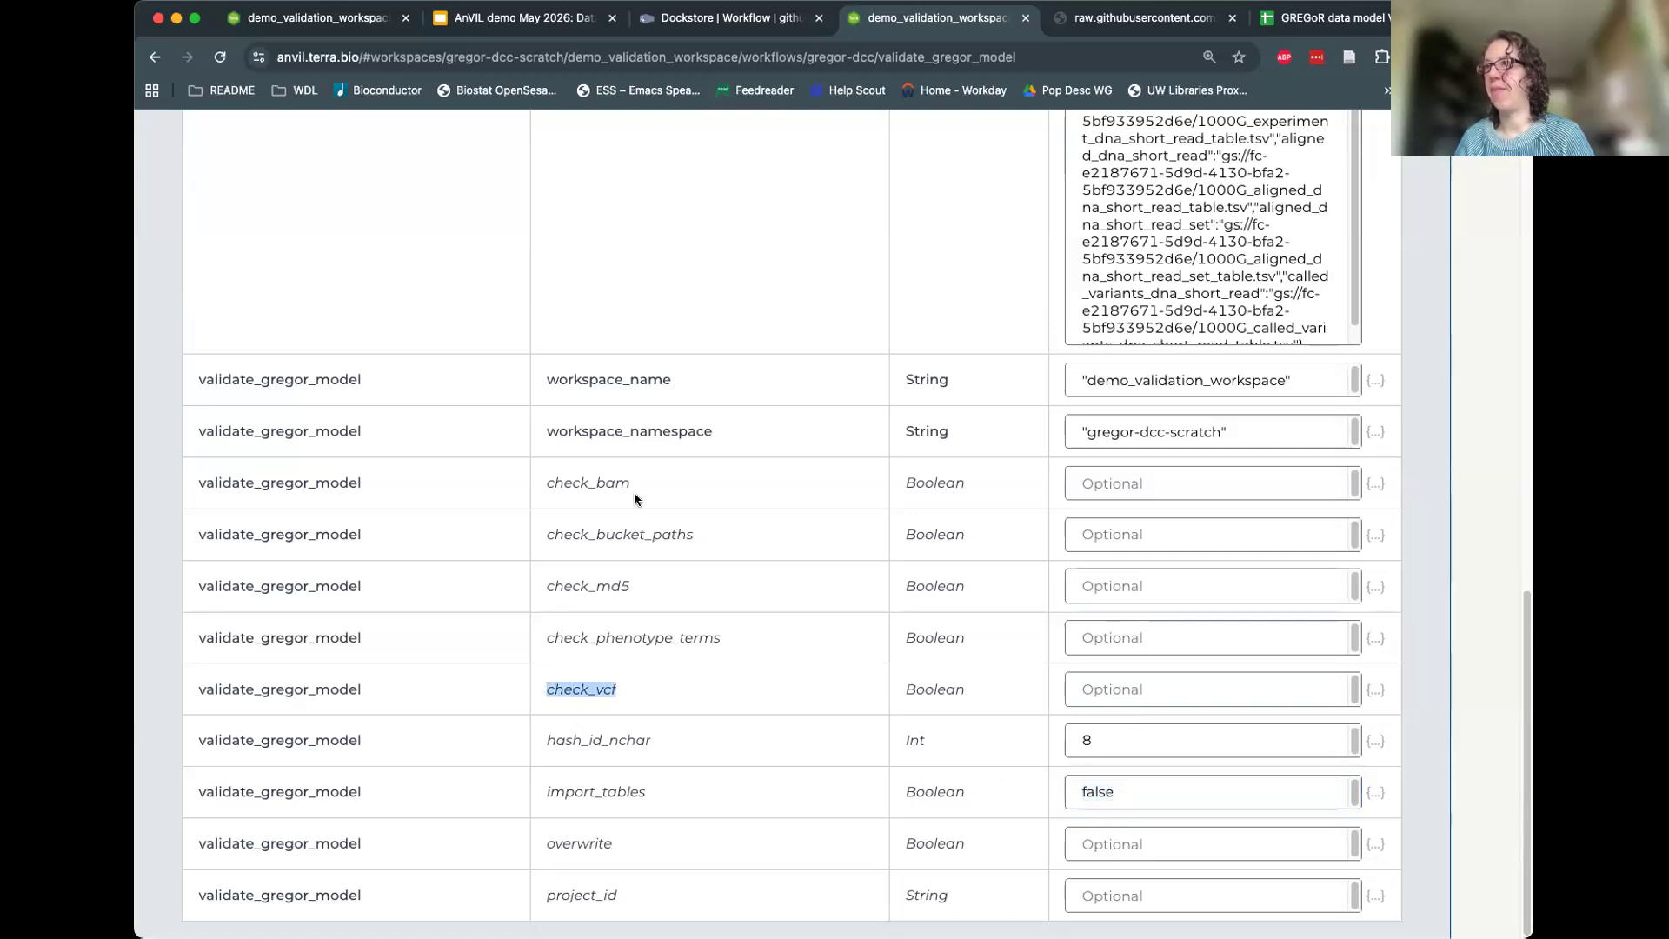
# Review the optional check_bam, import_tables, overwrite and project_id inputs of the workflow without changing their values.
pyautogui.moveTo(631, 482); pyautogui.dragTo(544, 485)
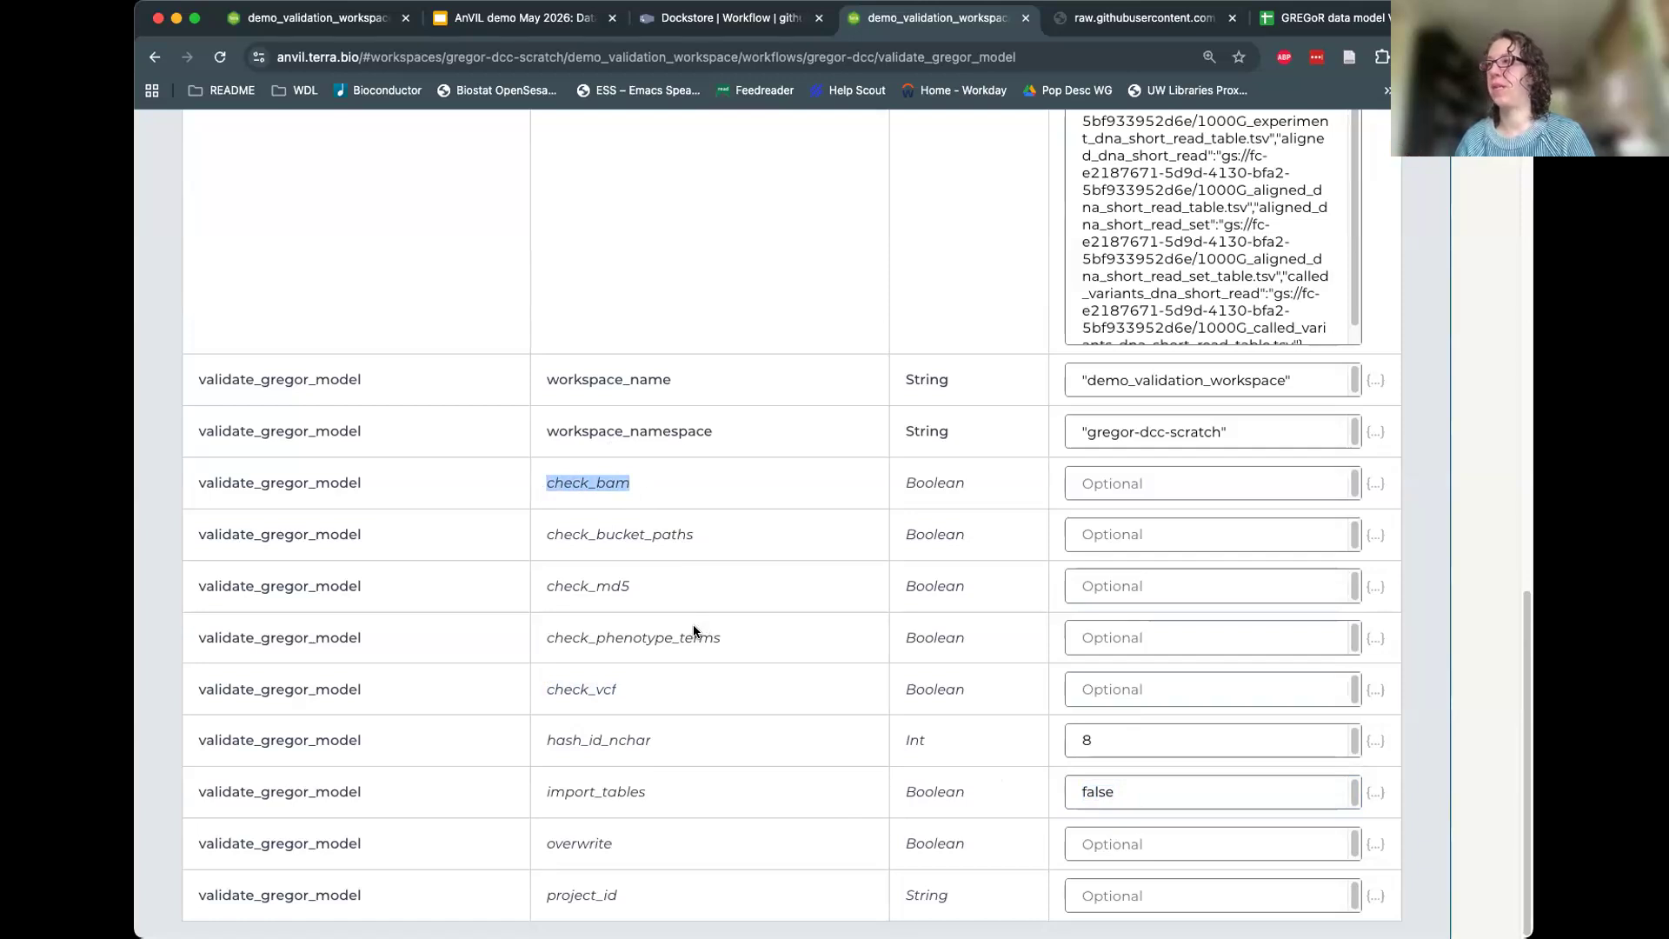
pyautogui.moveTo(1120, 793); pyautogui.dragTo(1069, 791)
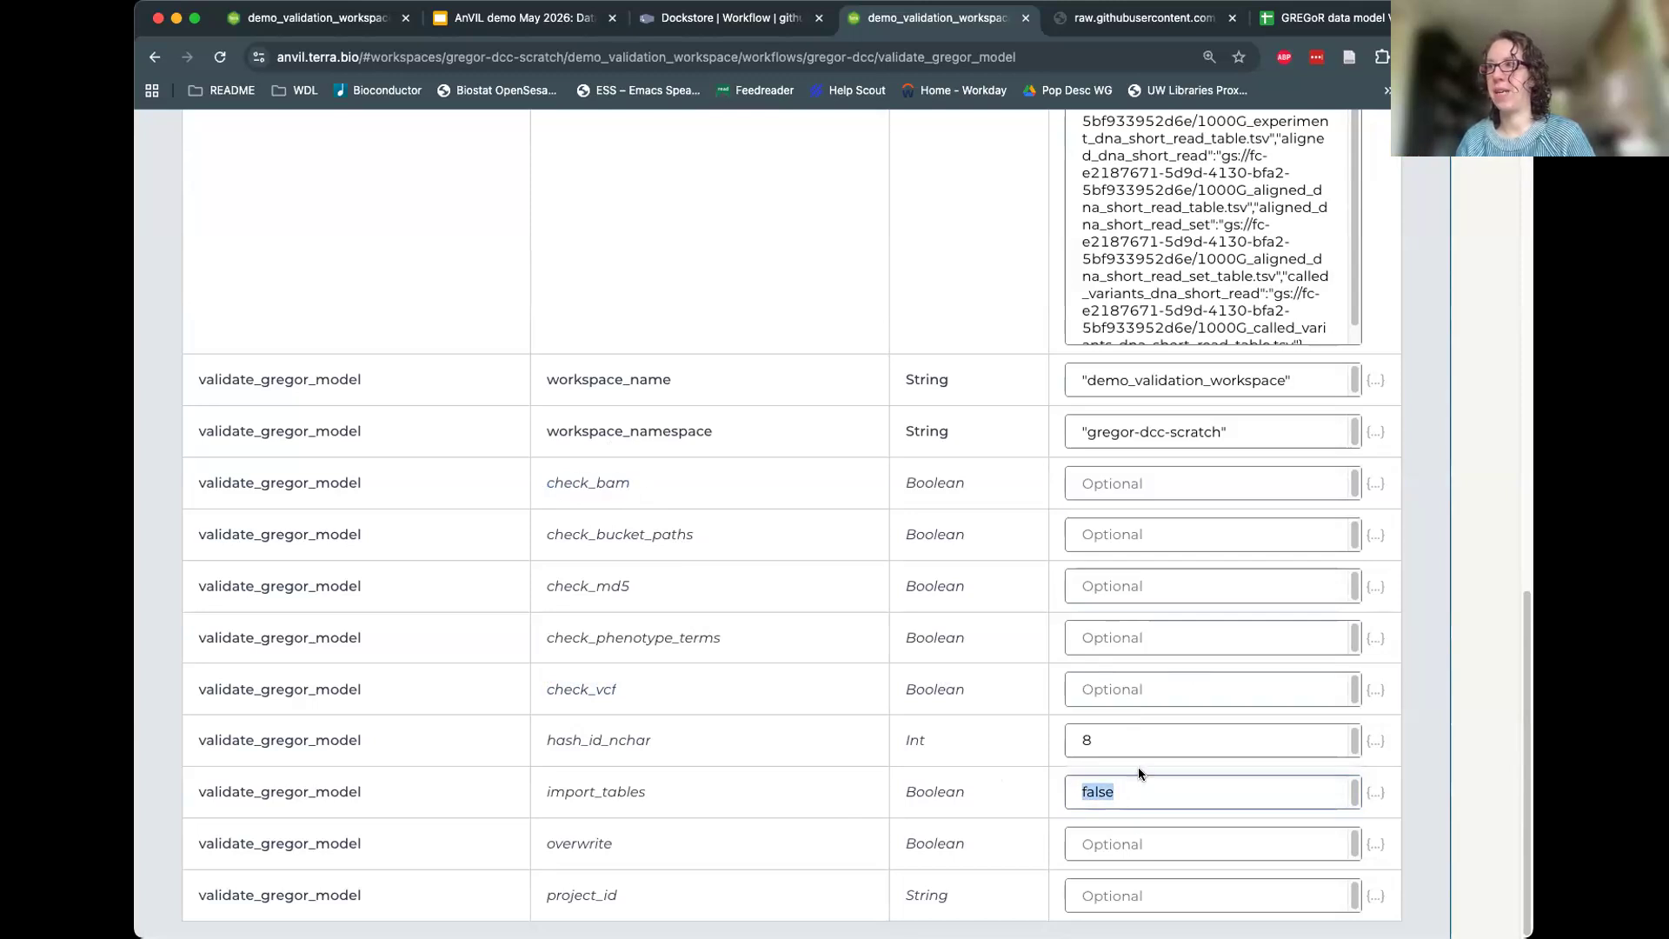
pyautogui.click(748, 690)
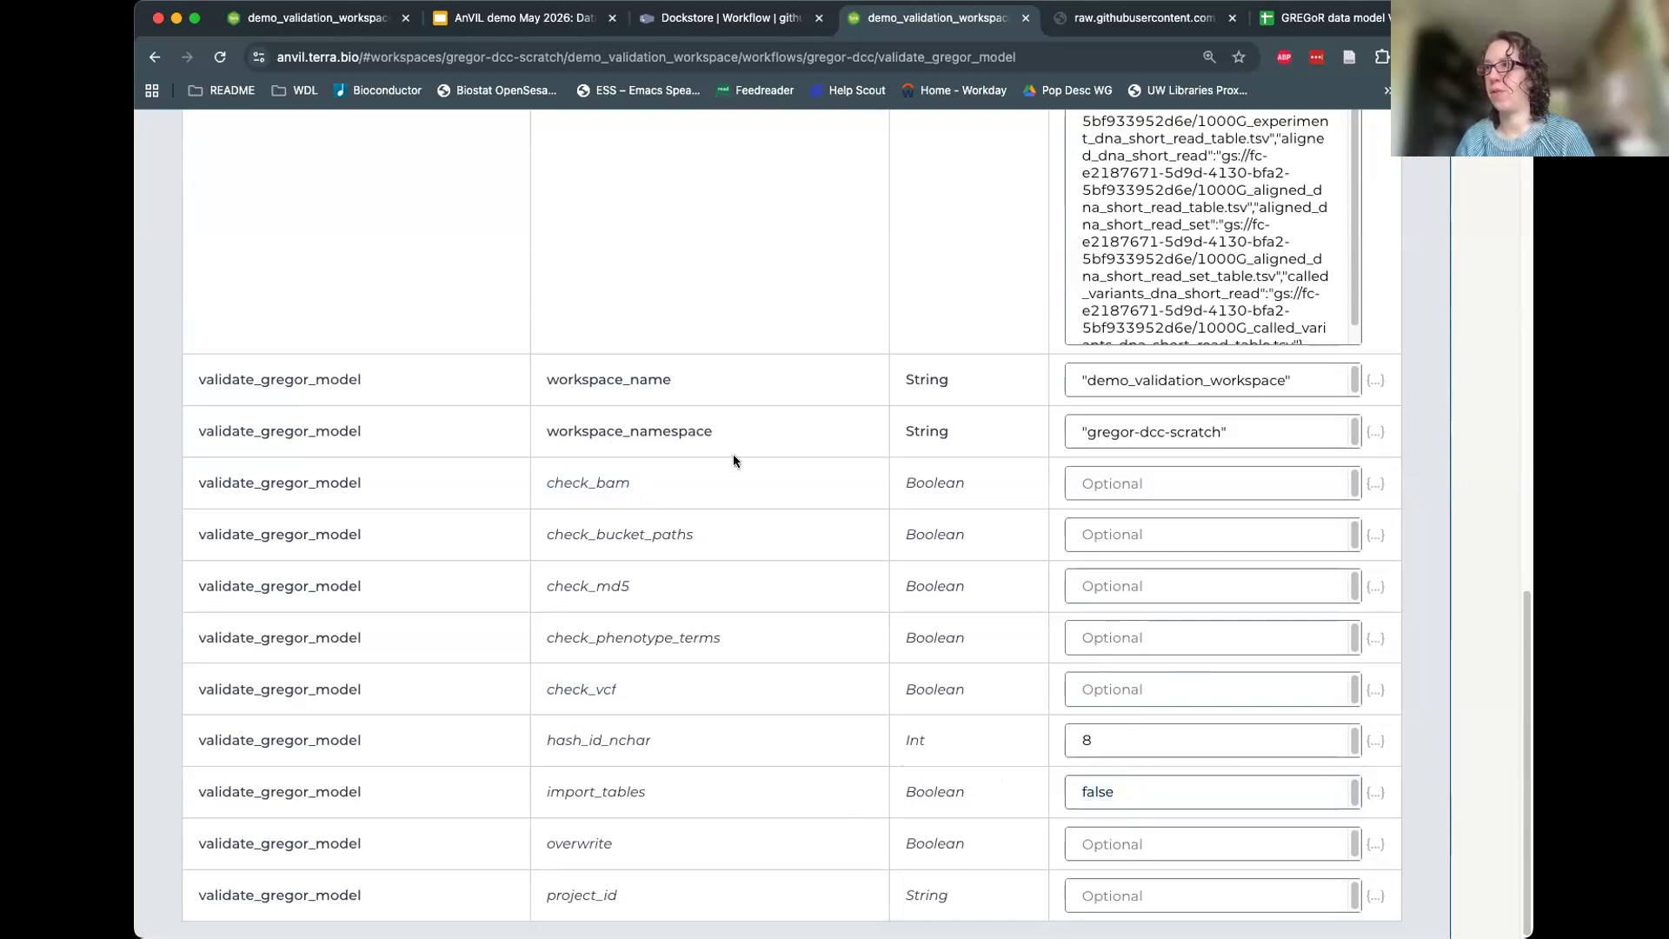
pyautogui.click(1147, 840)
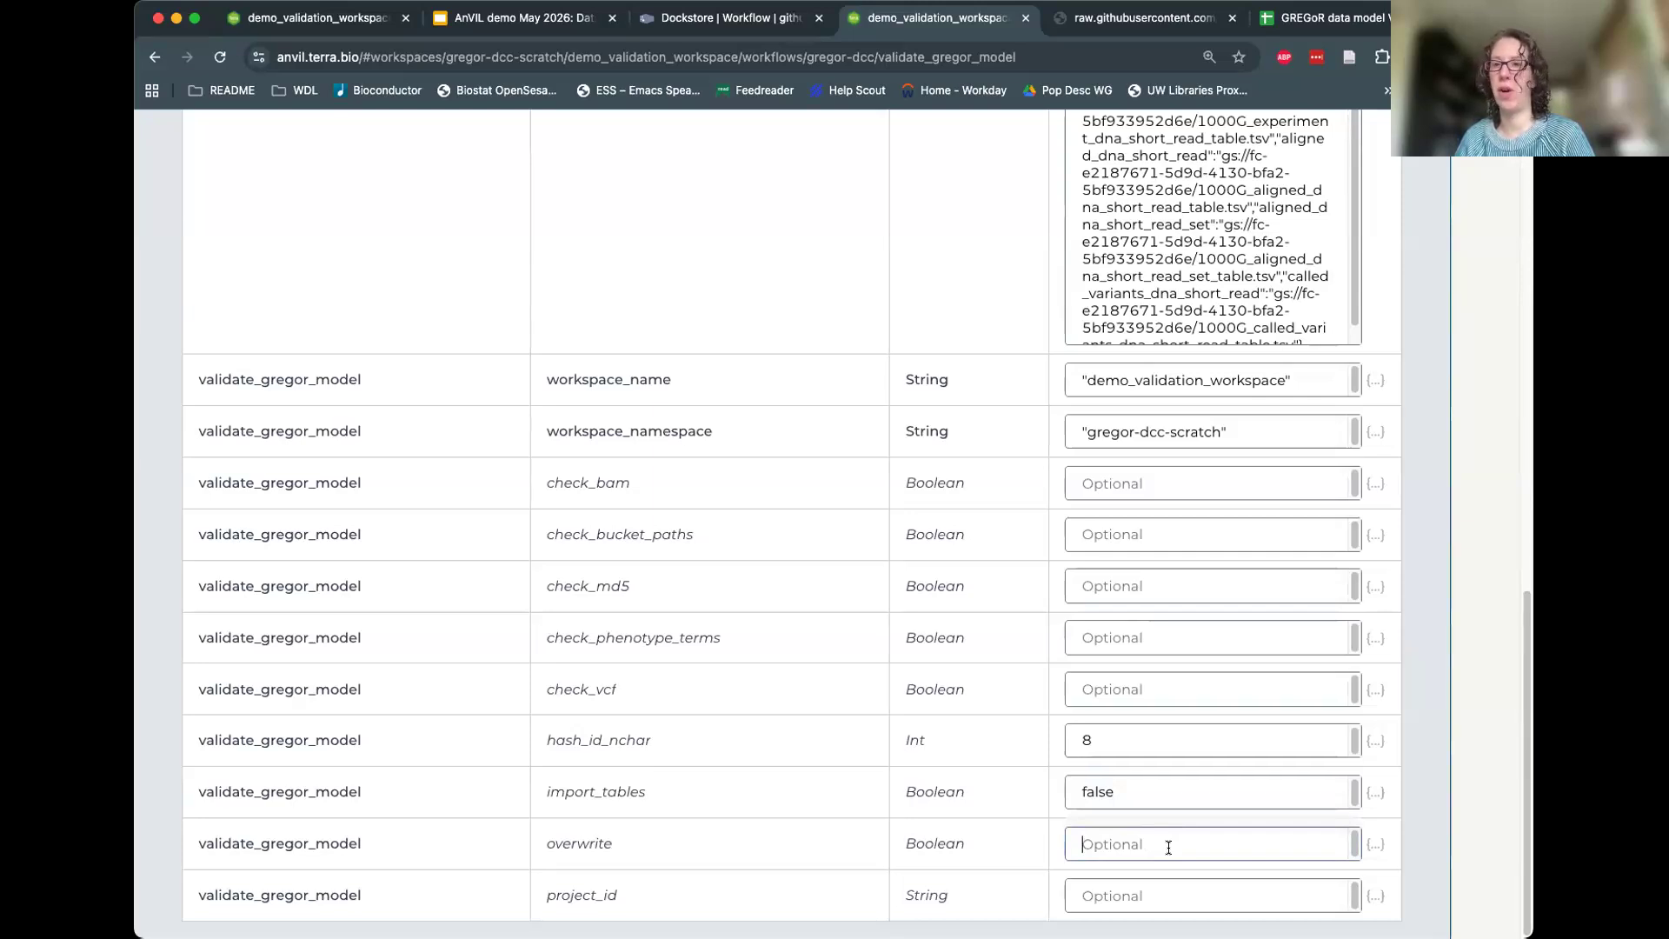
pyautogui.click(1113, 894)
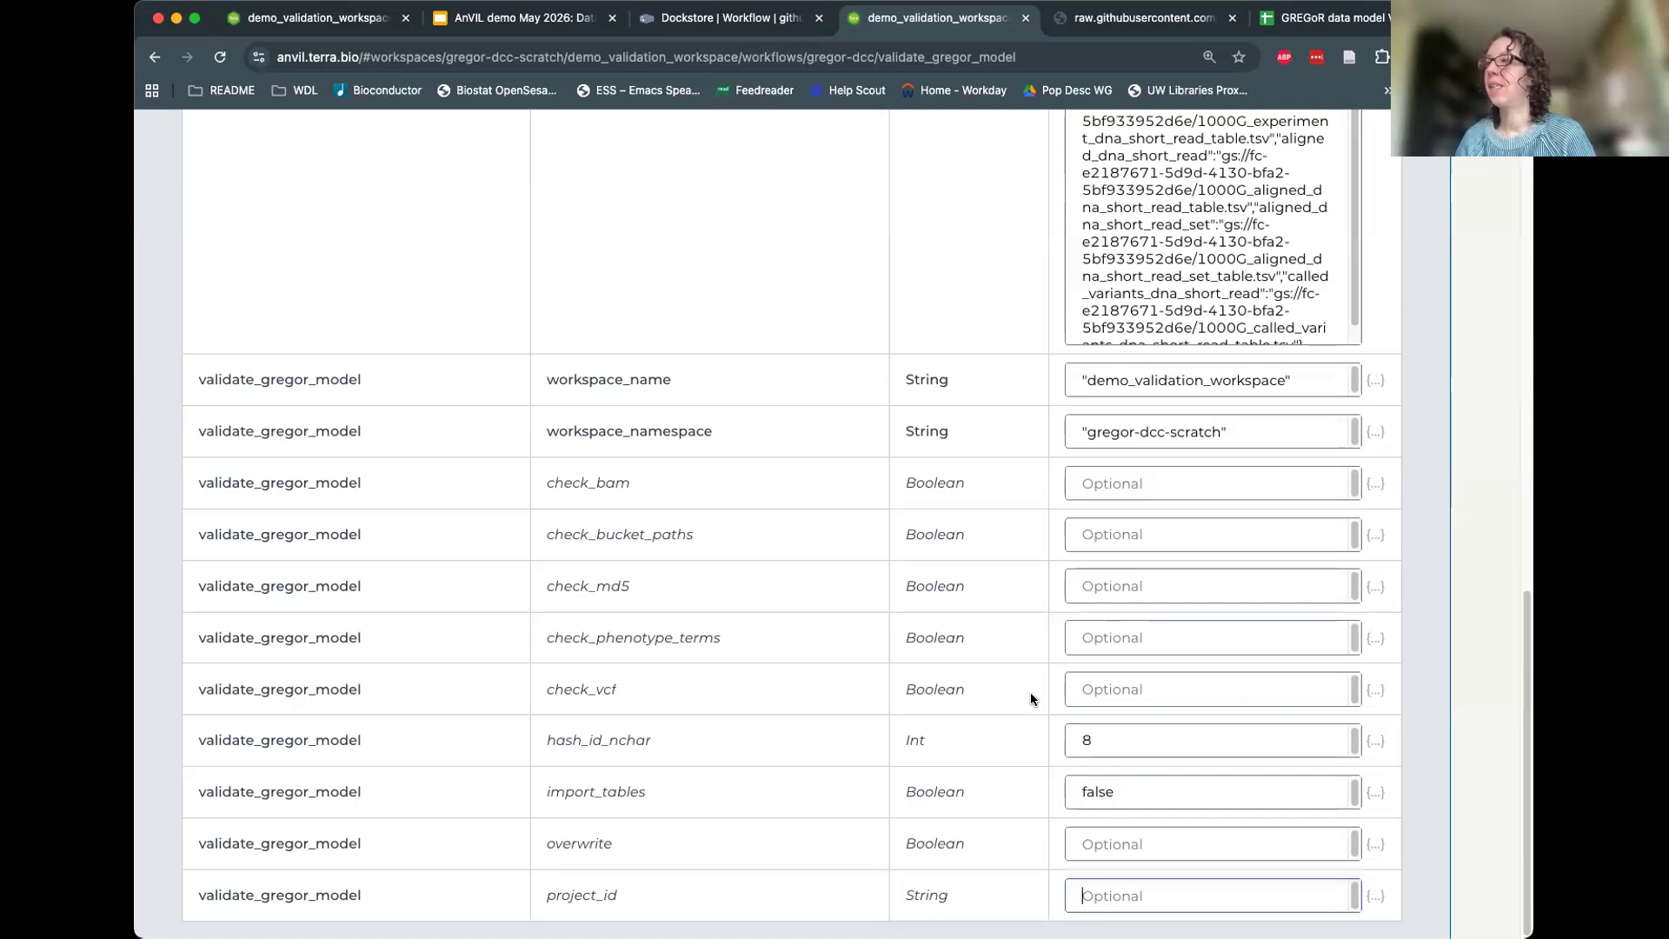
# Open the launch confirmation for the validate_gregor_model workflow and cancel it without submitting a run.
pyautogui.scroll(1, 1160, 623)
pyautogui.scroll(10, 1161, 617)
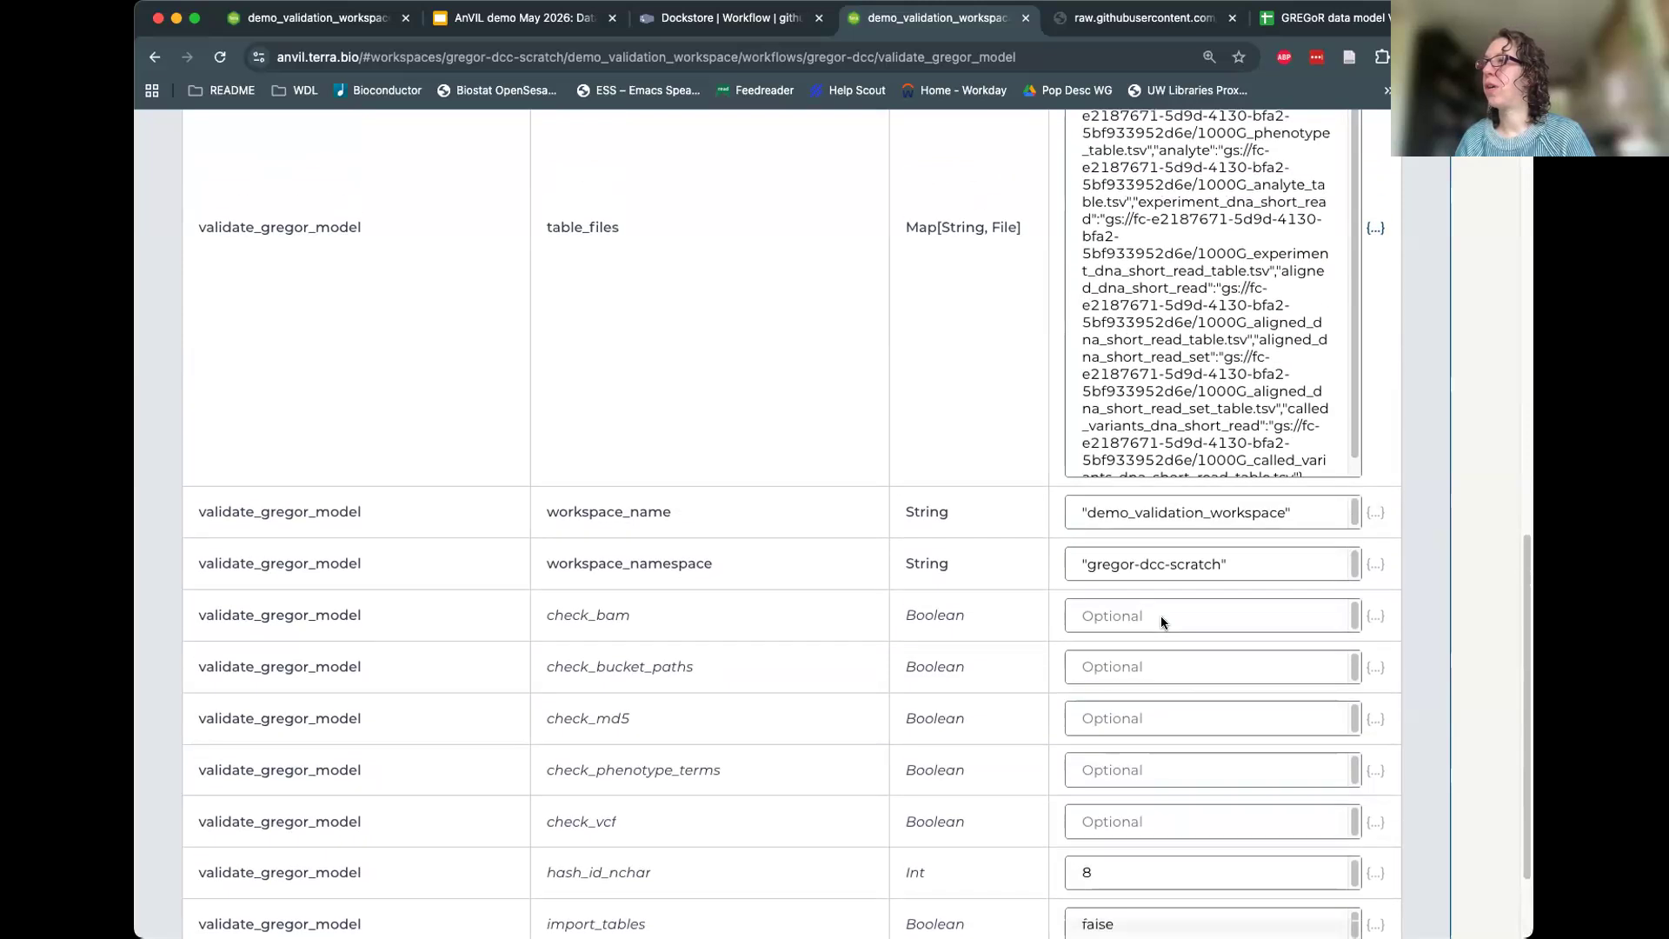
pyautogui.scroll(4, 884, 551)
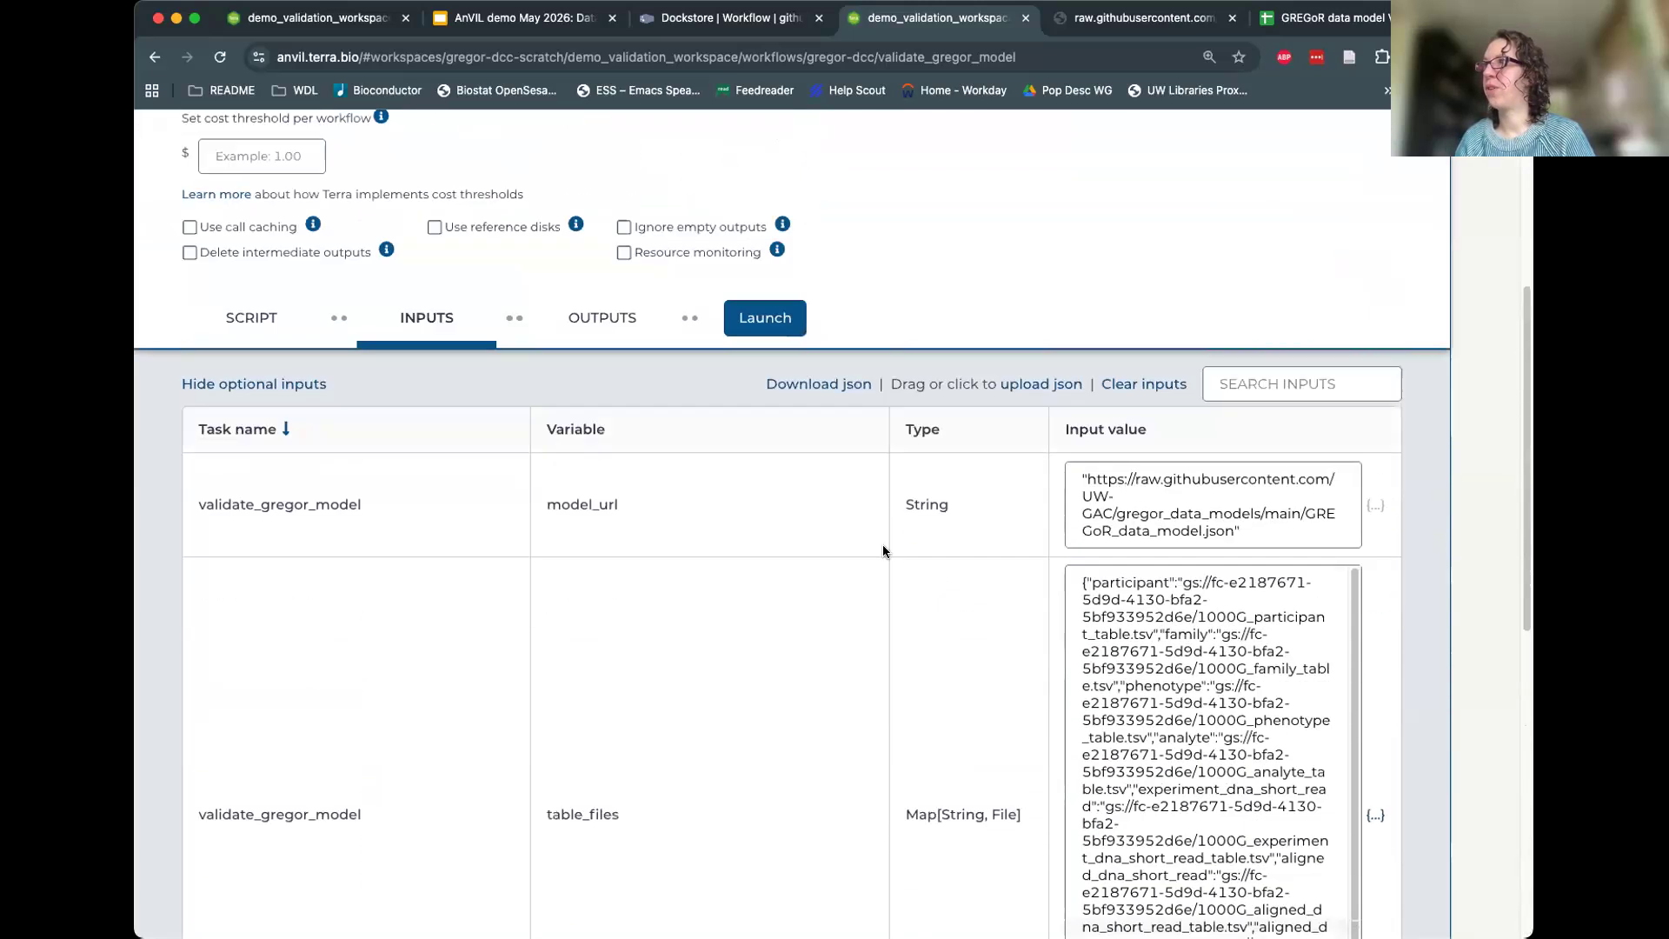
pyautogui.scroll(3, 953, 663)
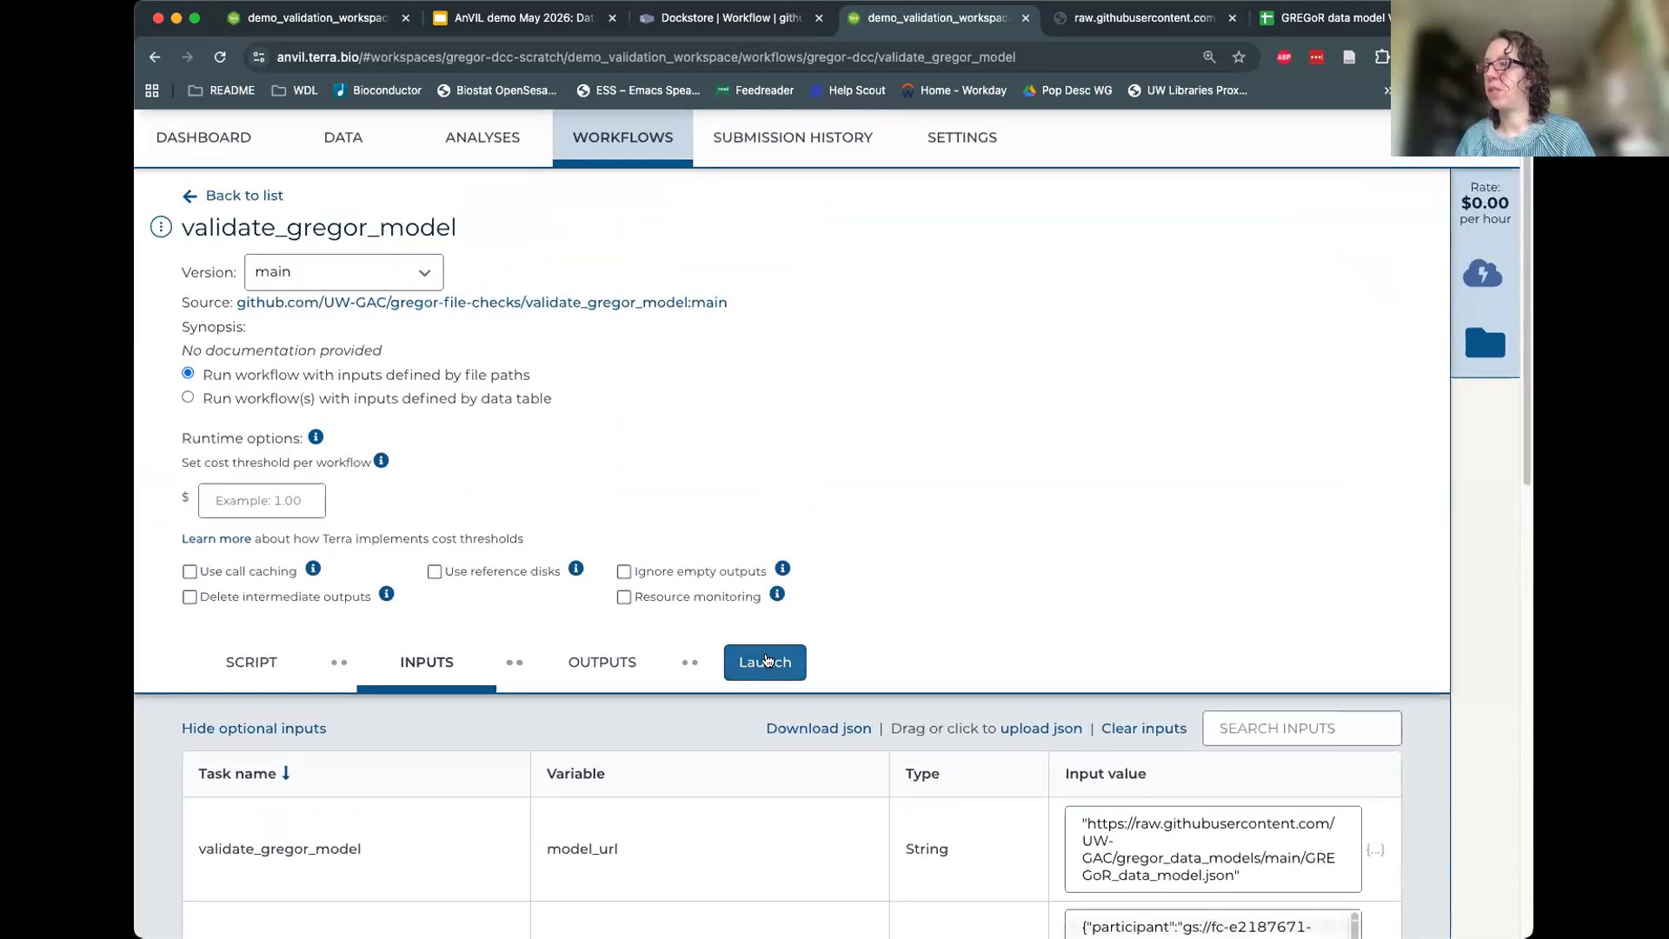
pyautogui.click(767, 661)
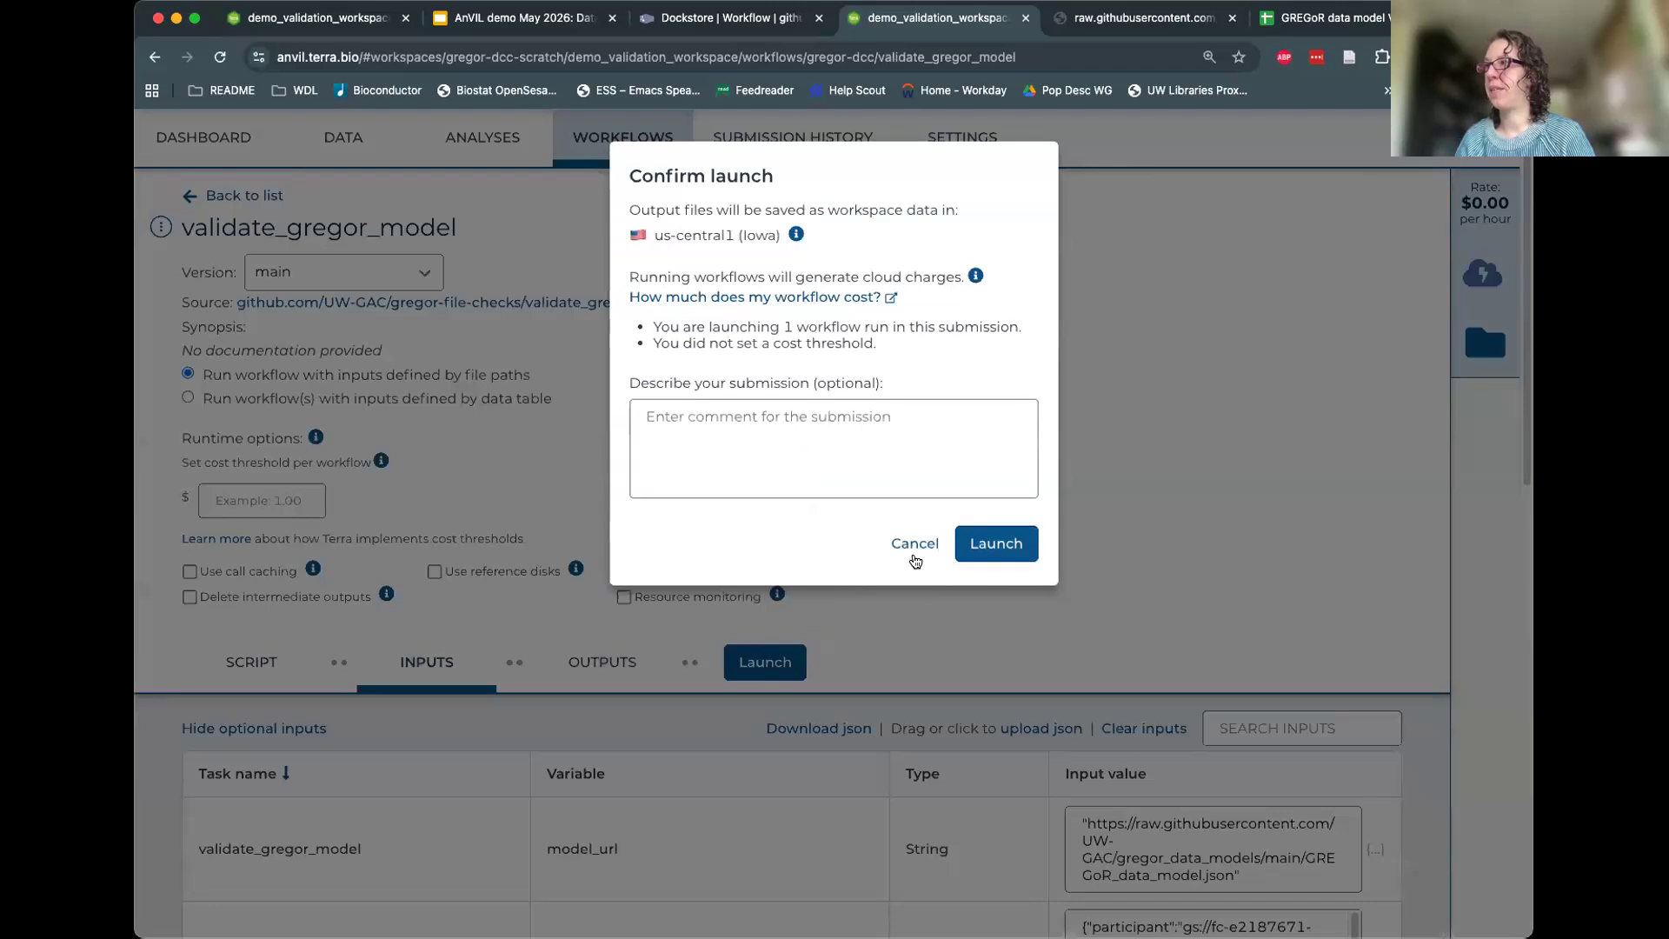
pyautogui.click(911, 544)
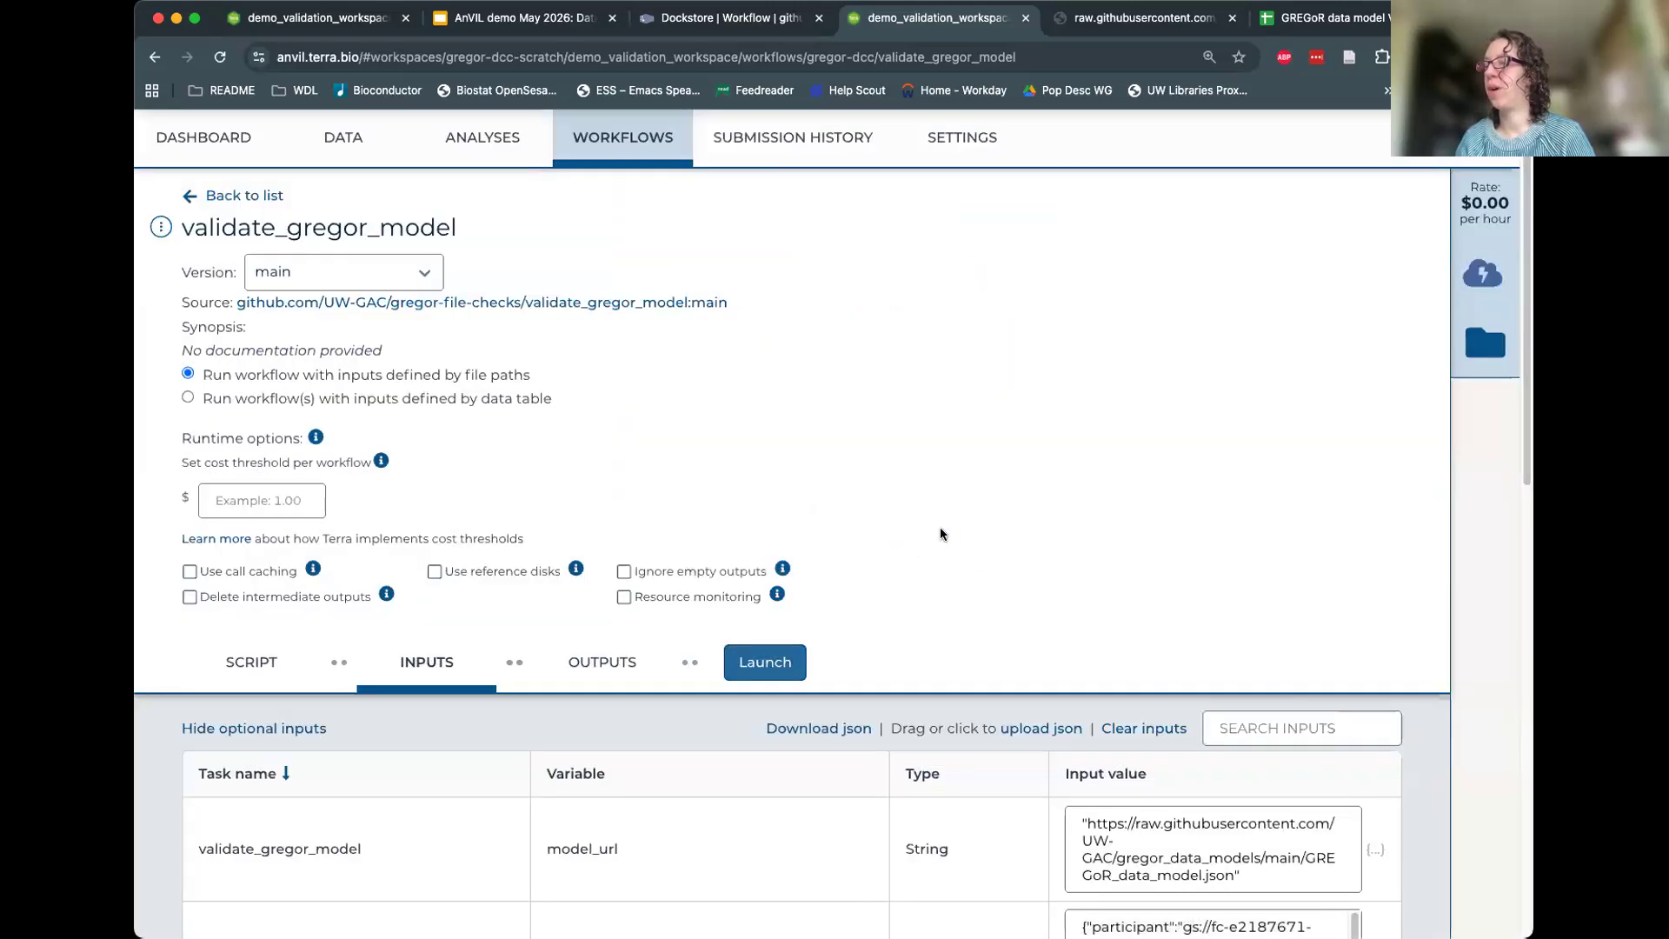
# Open the details of the past validate_gregor_model submission from the workspace's submission history.
pyautogui.scroll(1, 941, 527)
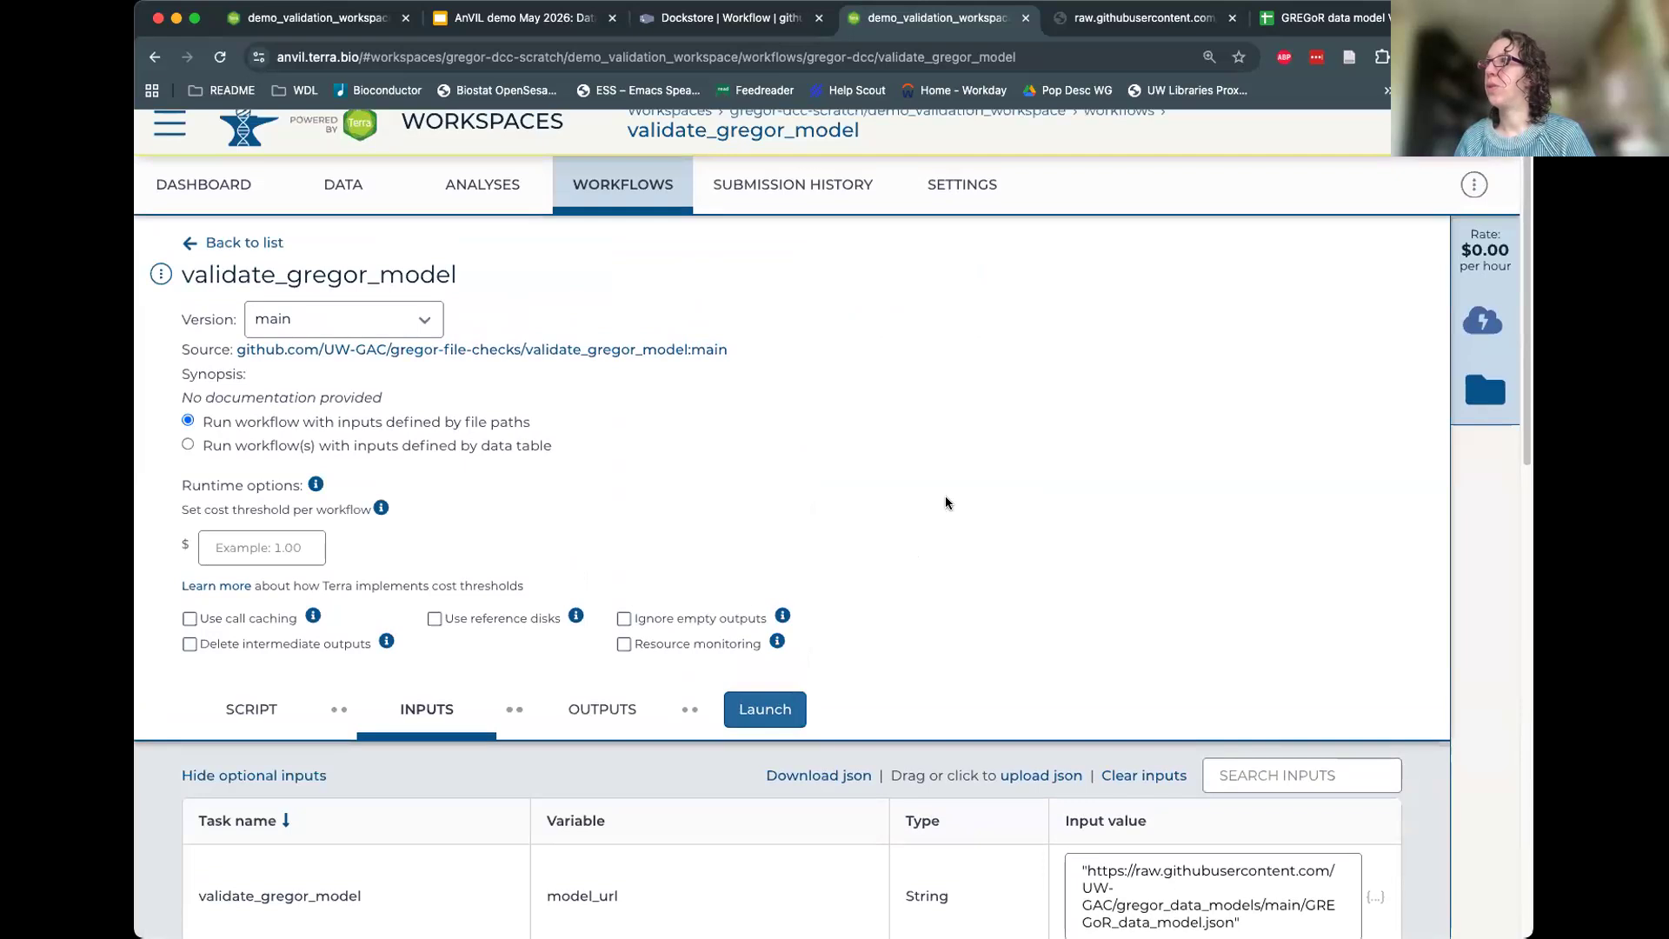
pyautogui.click(803, 190)
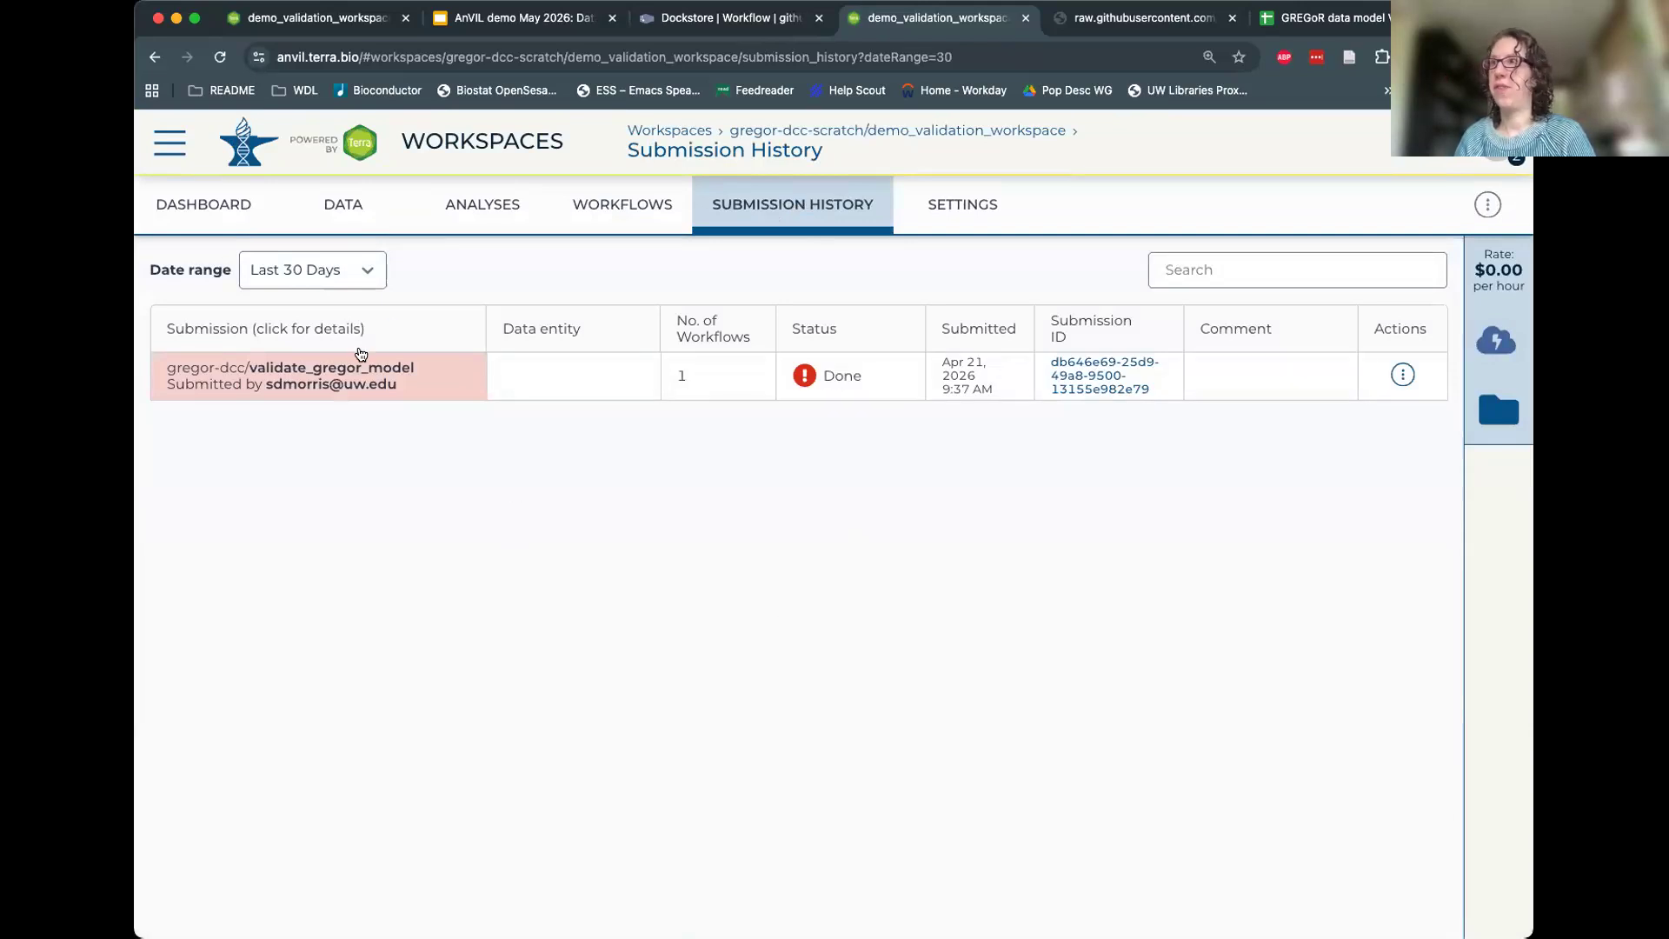
pyautogui.click(361, 383)
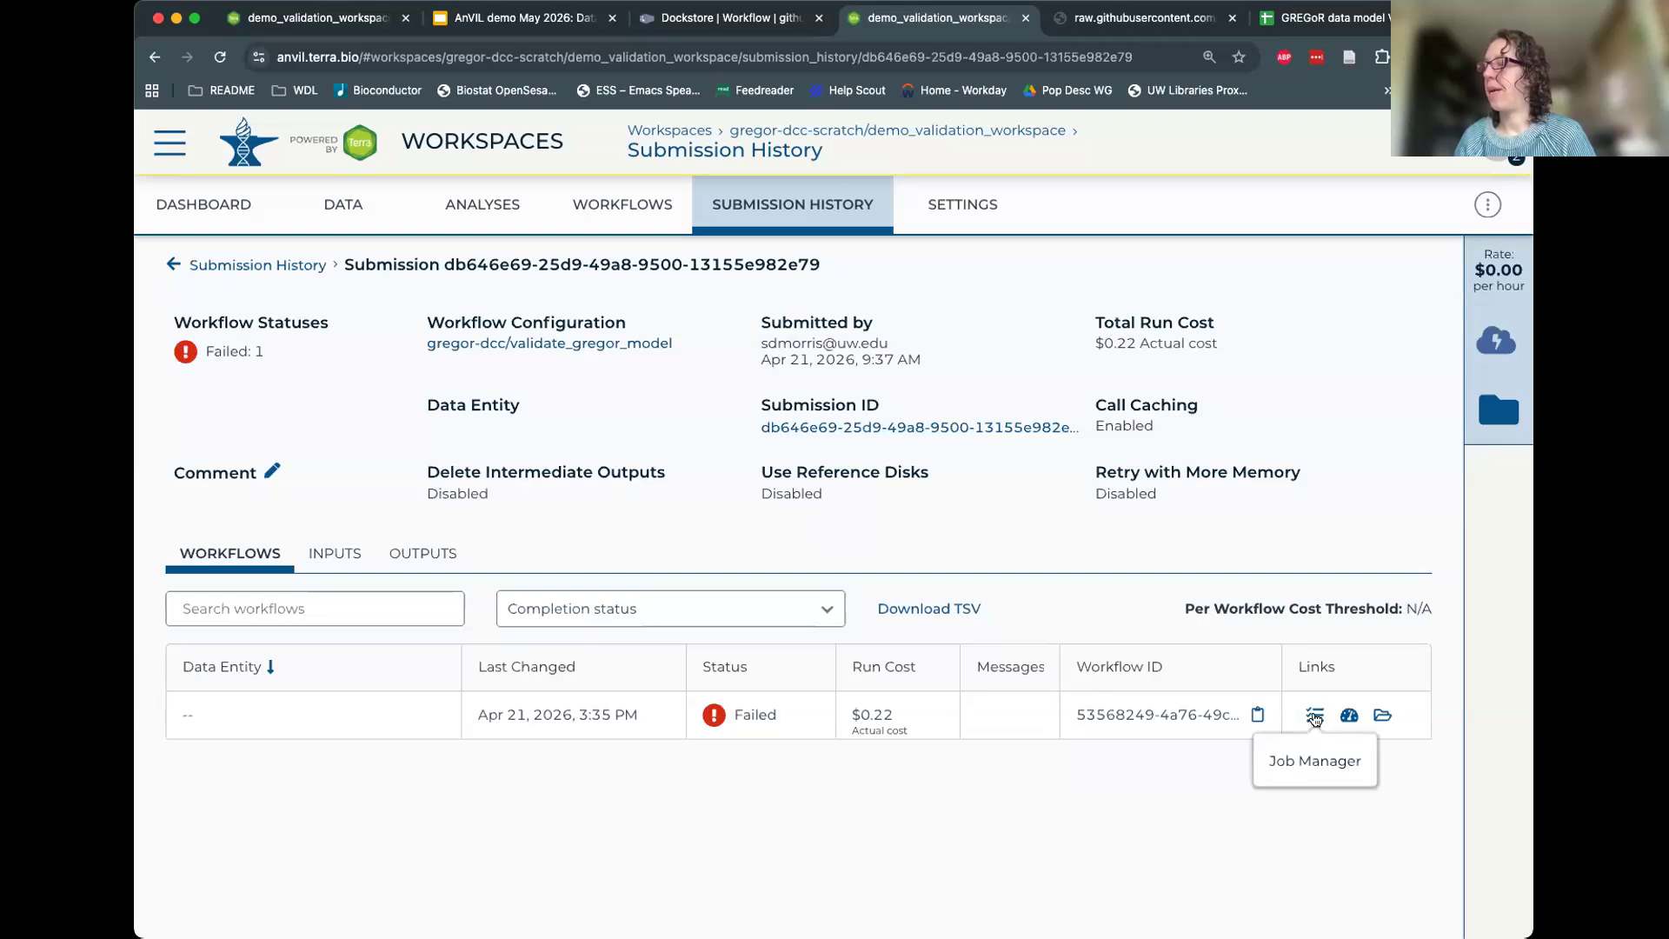
# Sign in to Job Manager for the failed workflow and examine the validate task's backend log for error entries.
pyautogui.click(1315, 715)
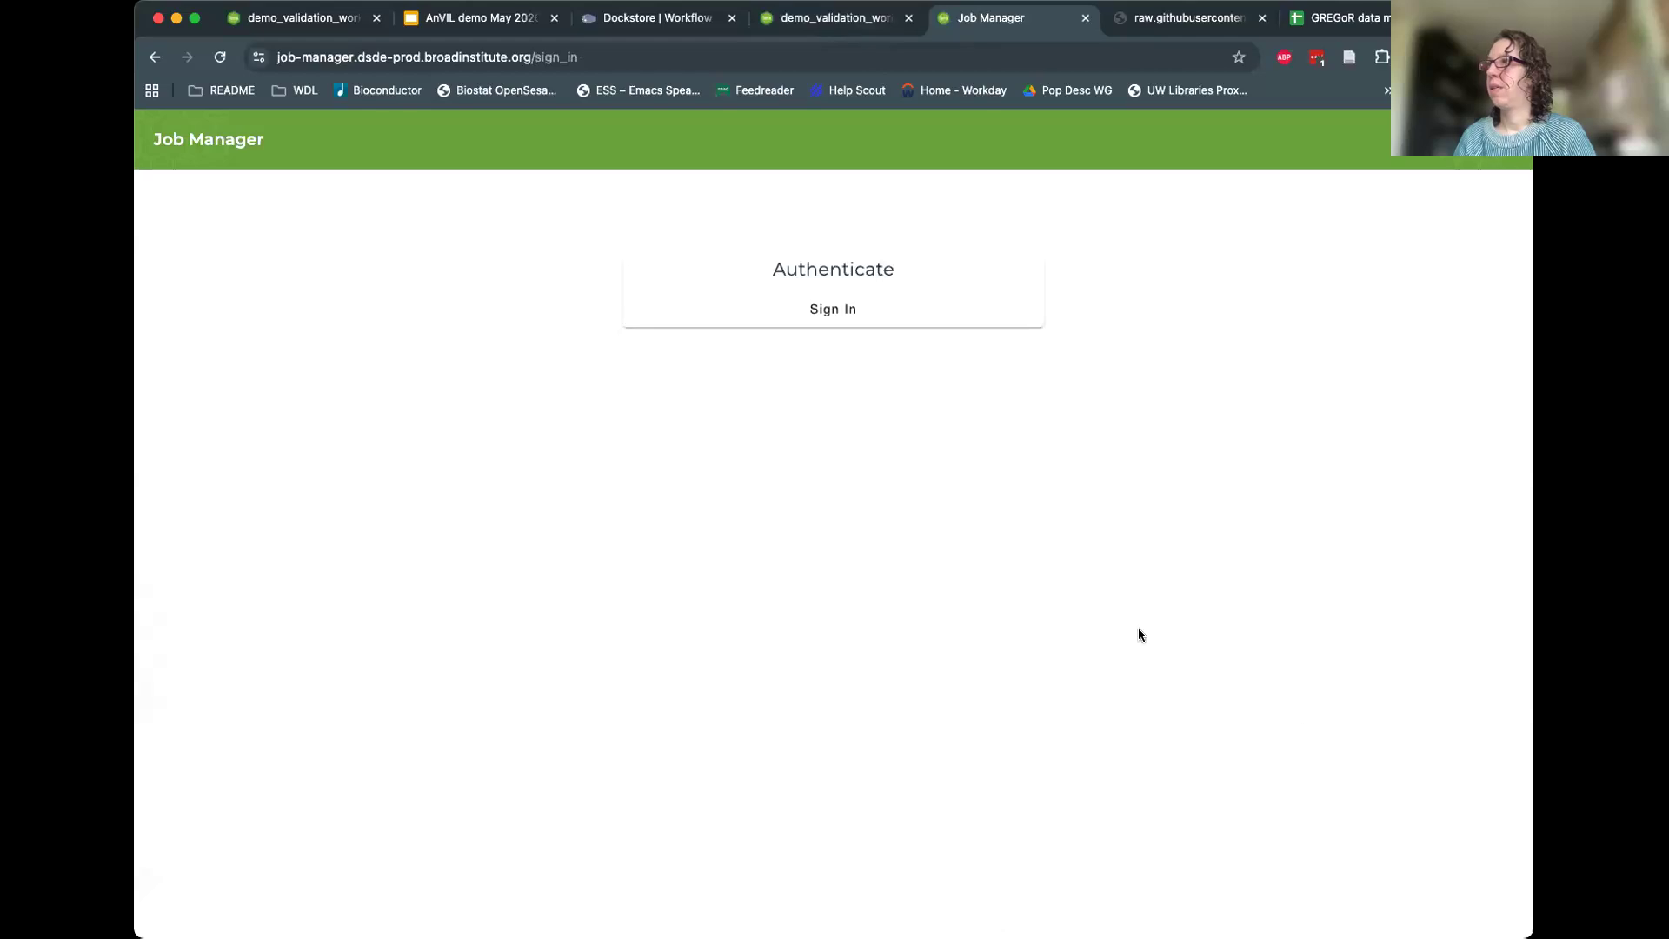
pyautogui.click(836, 309)
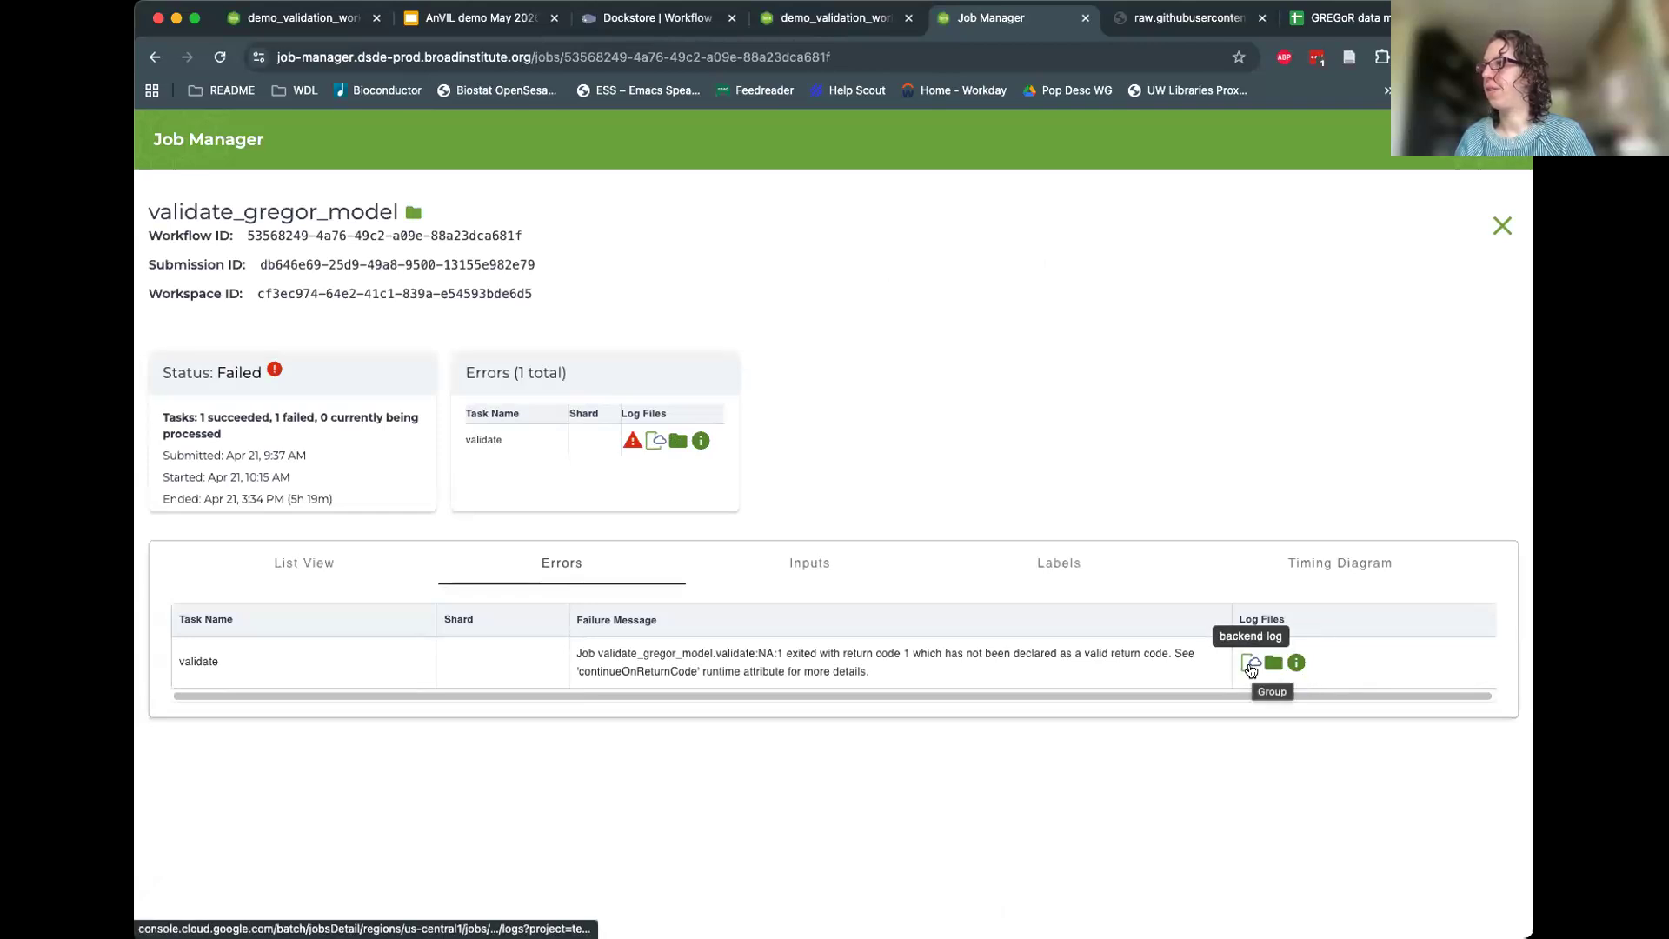
pyautogui.click(1251, 665)
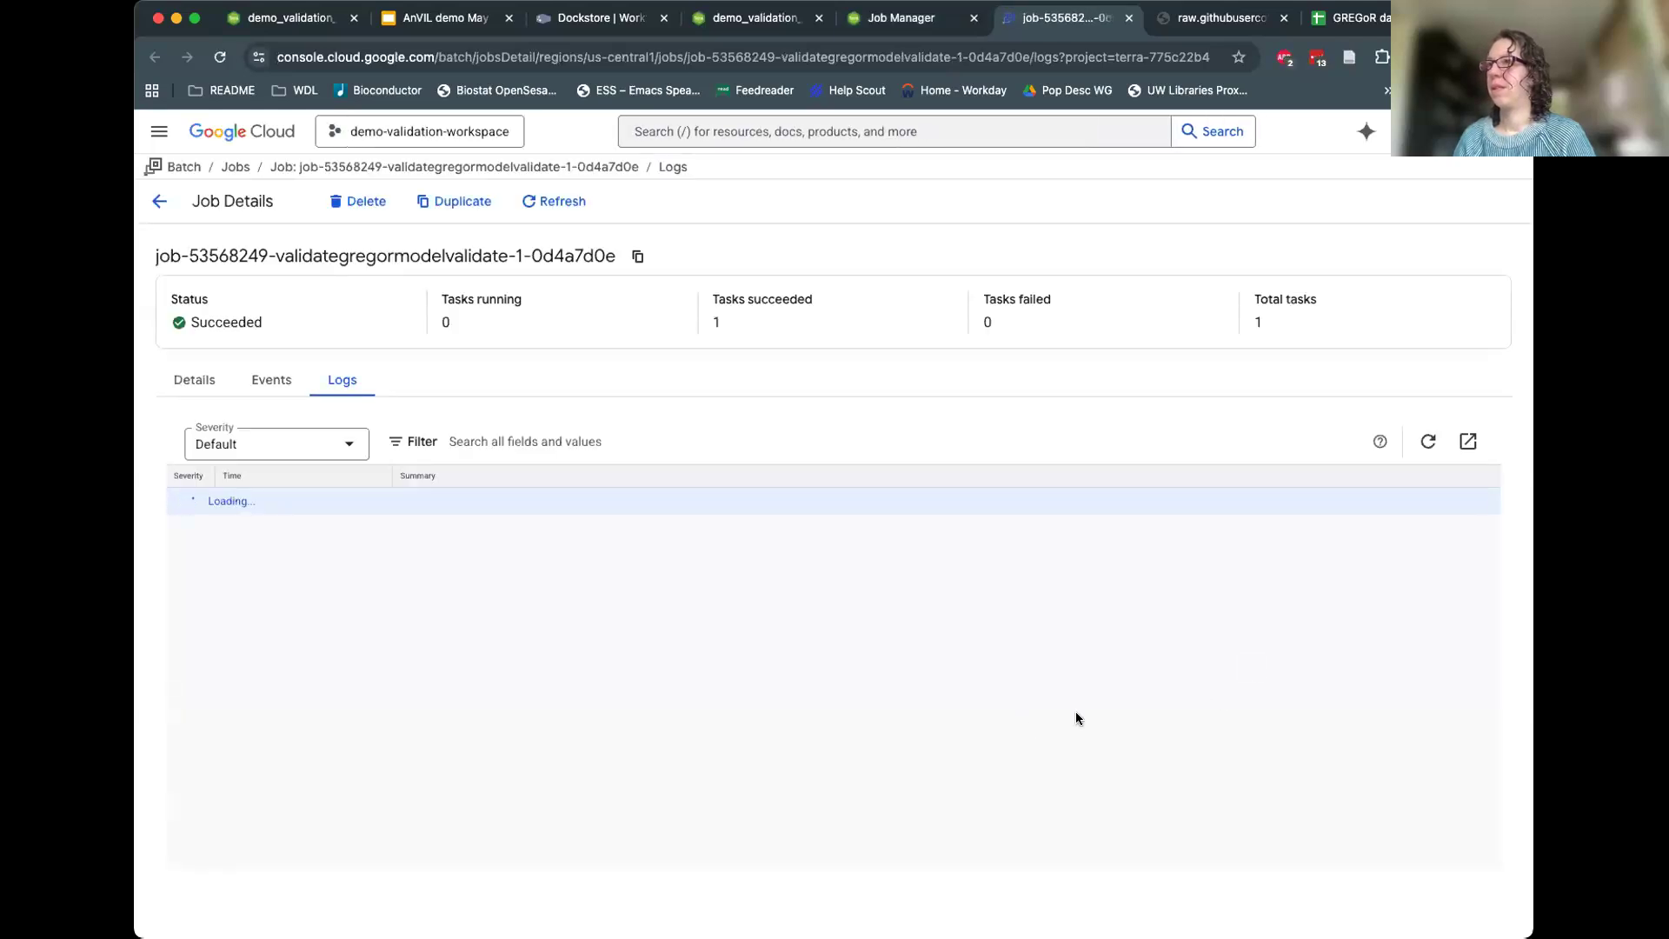
pyautogui.scroll(10, 913, 682)
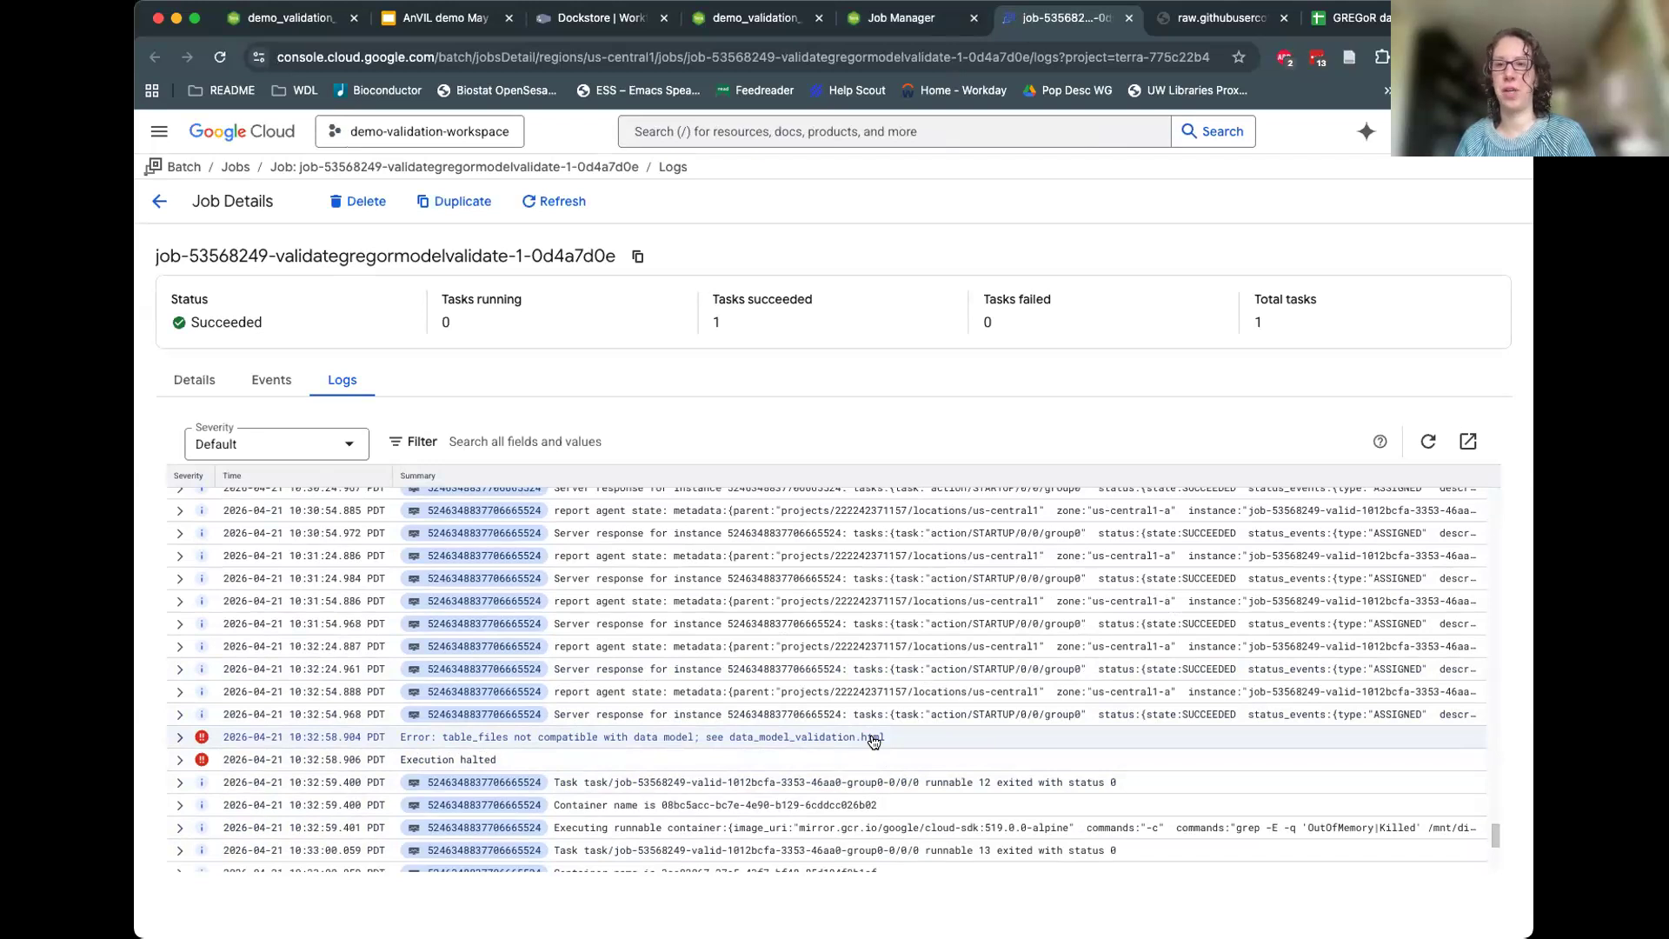
# Return to Job Manager and open data_model_validation.html from the validate task's execution directory through its authenticated URL.
pyautogui.click(896, 15)
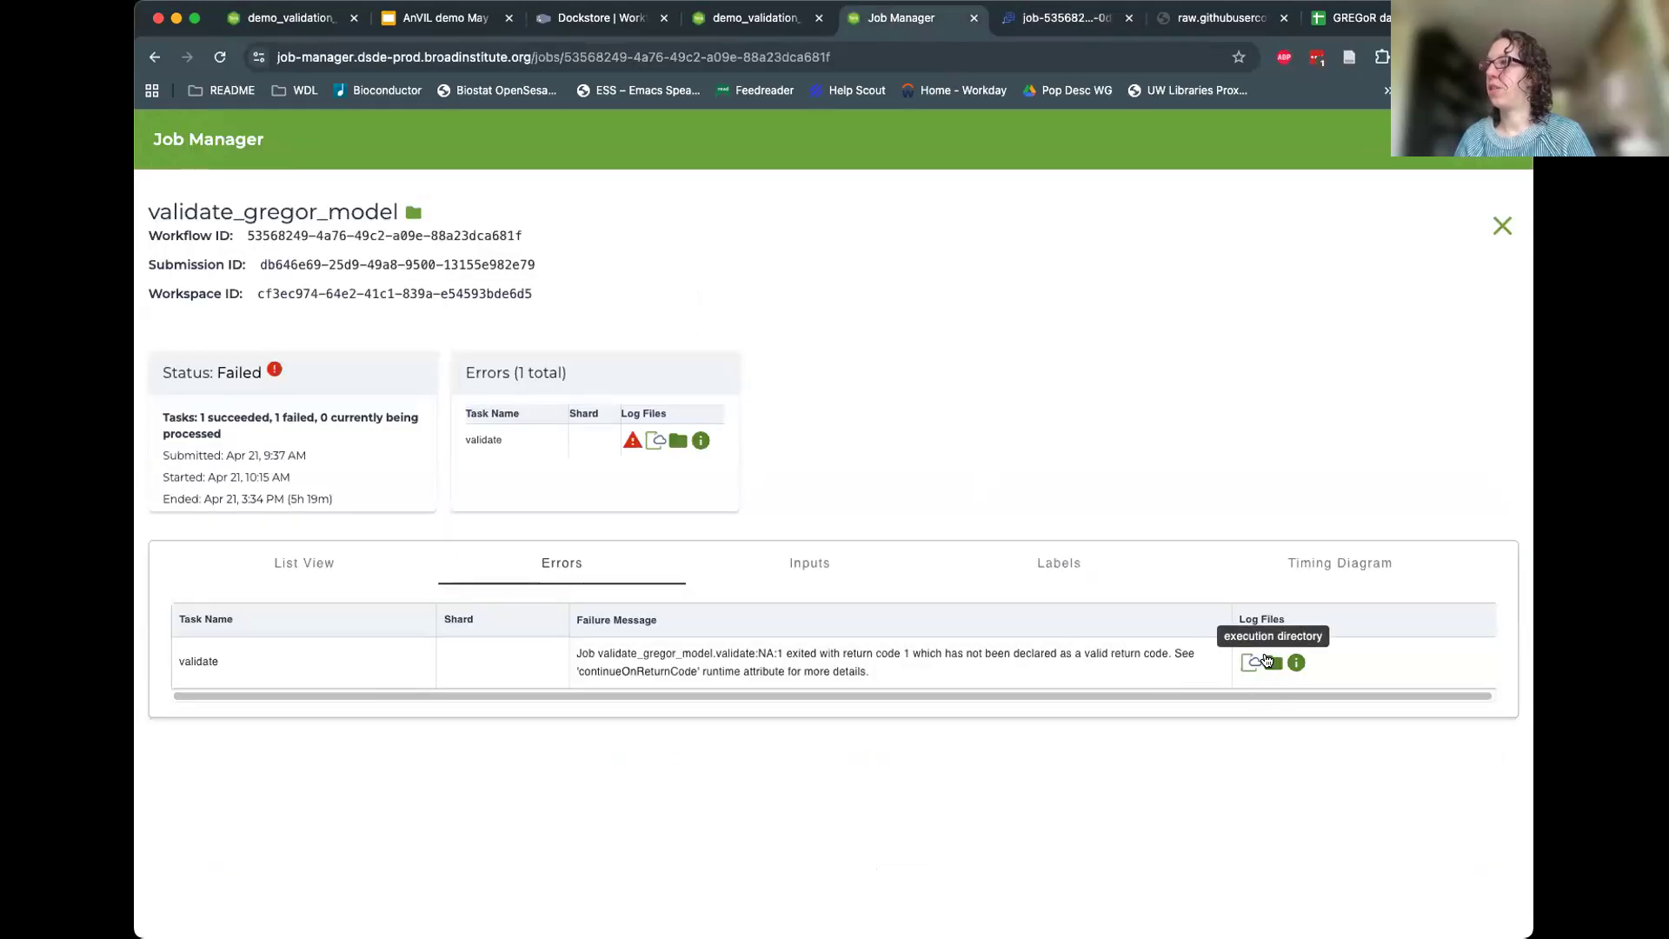
pyautogui.click(1268, 662)
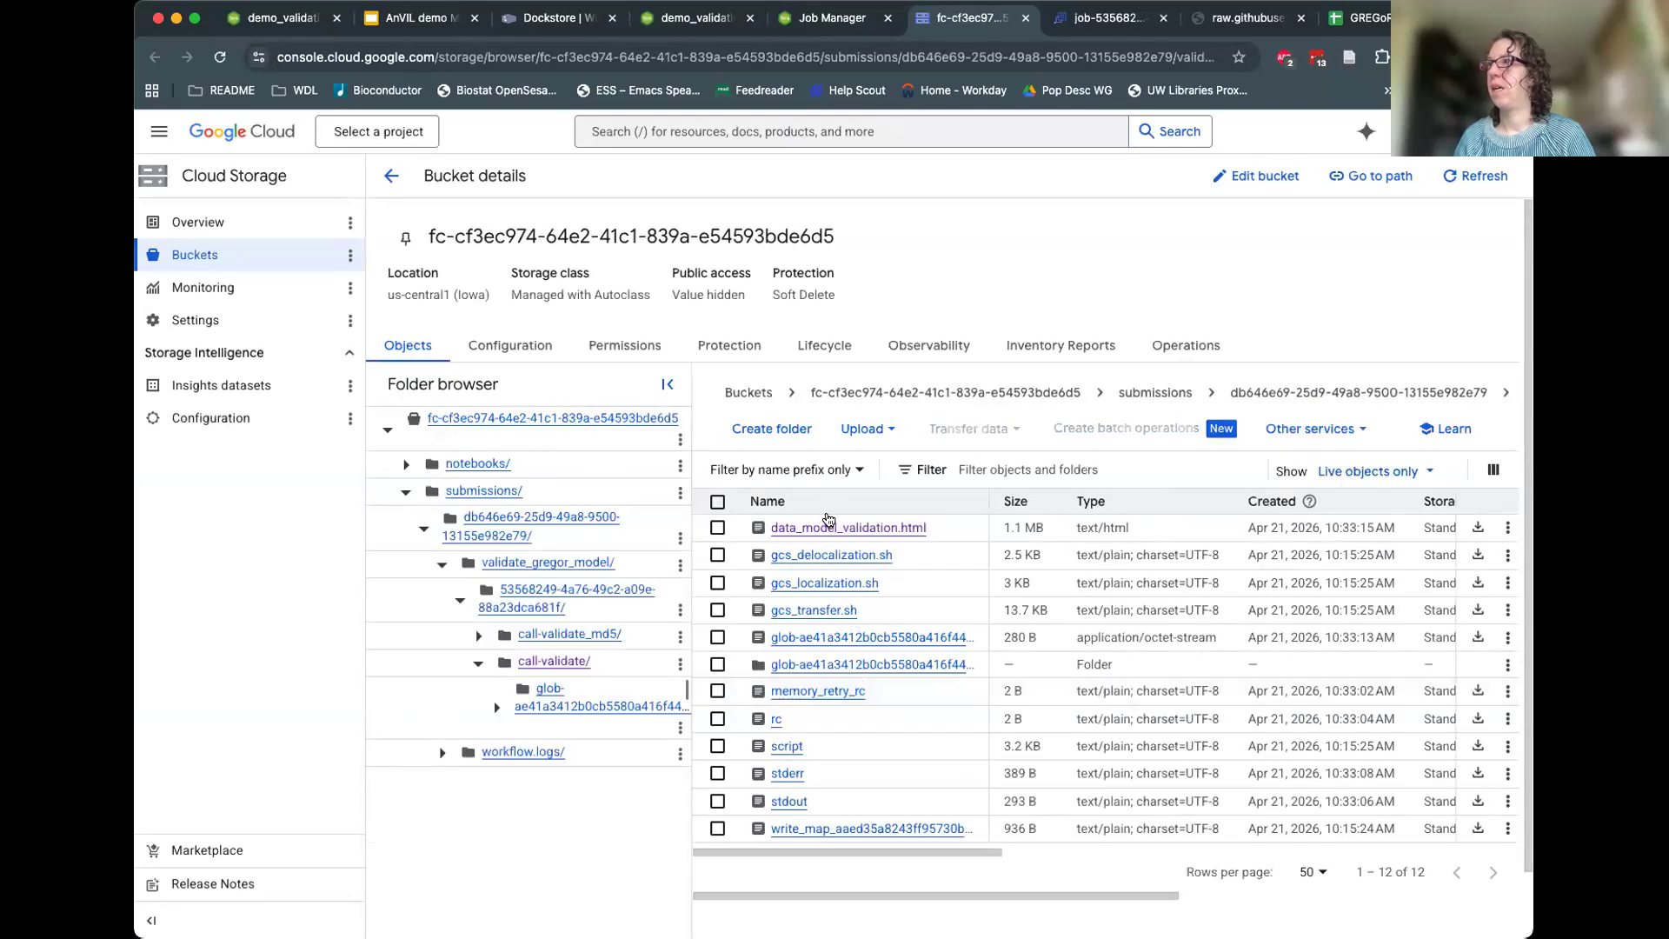
pyautogui.click(827, 528)
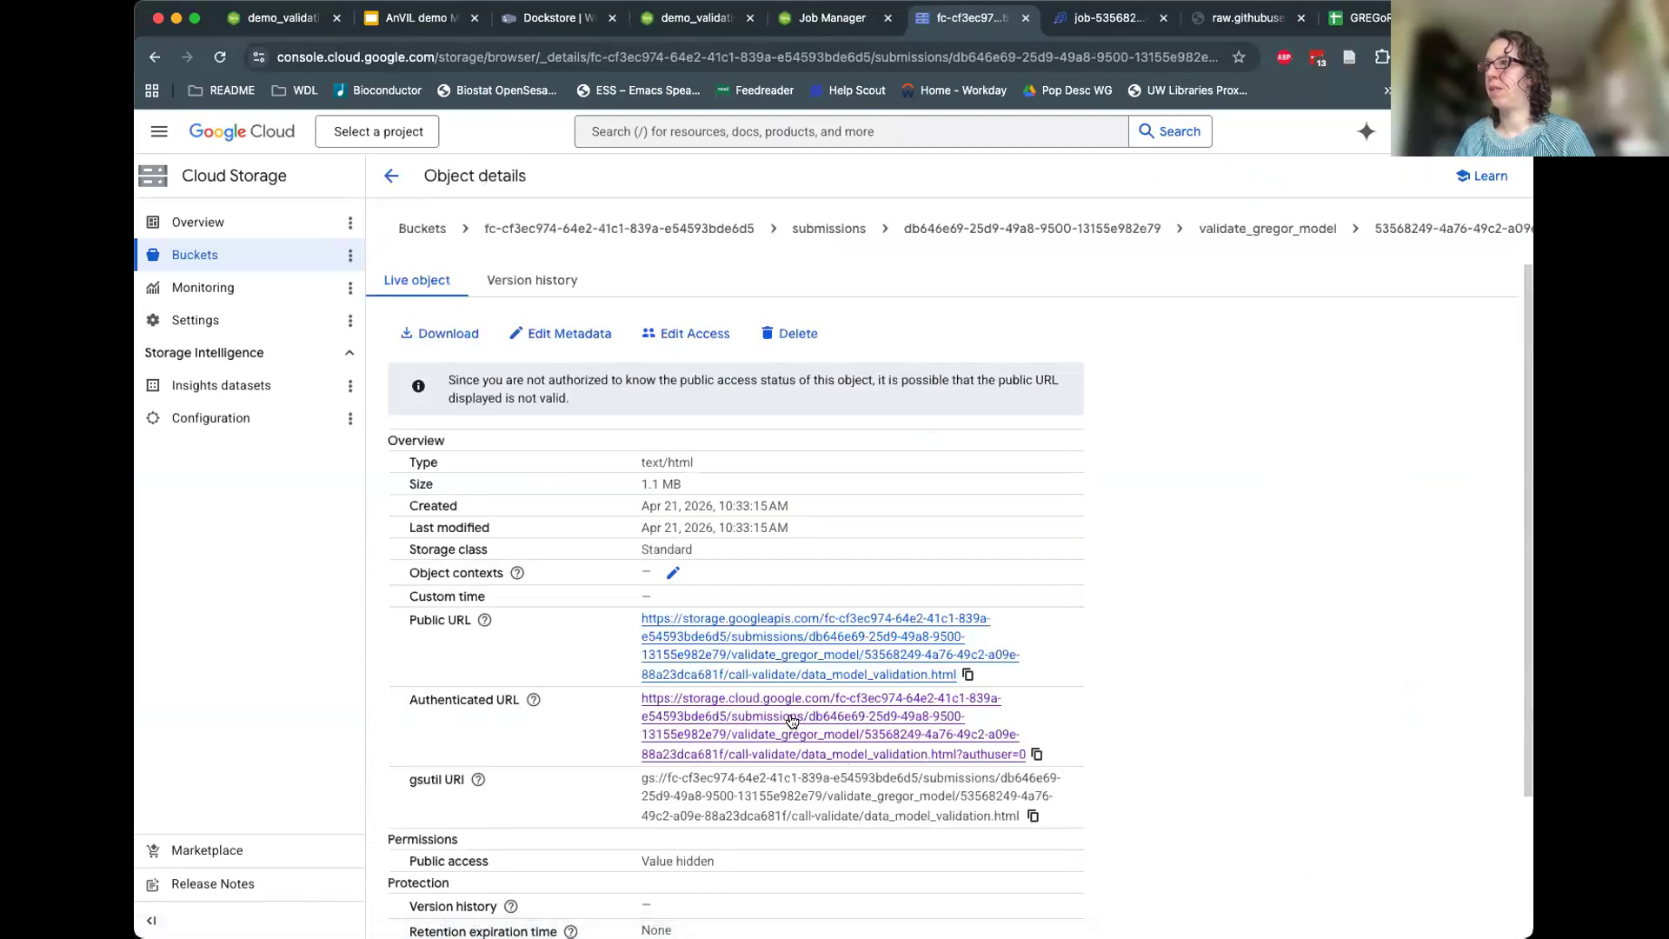
pyautogui.click(792, 718)
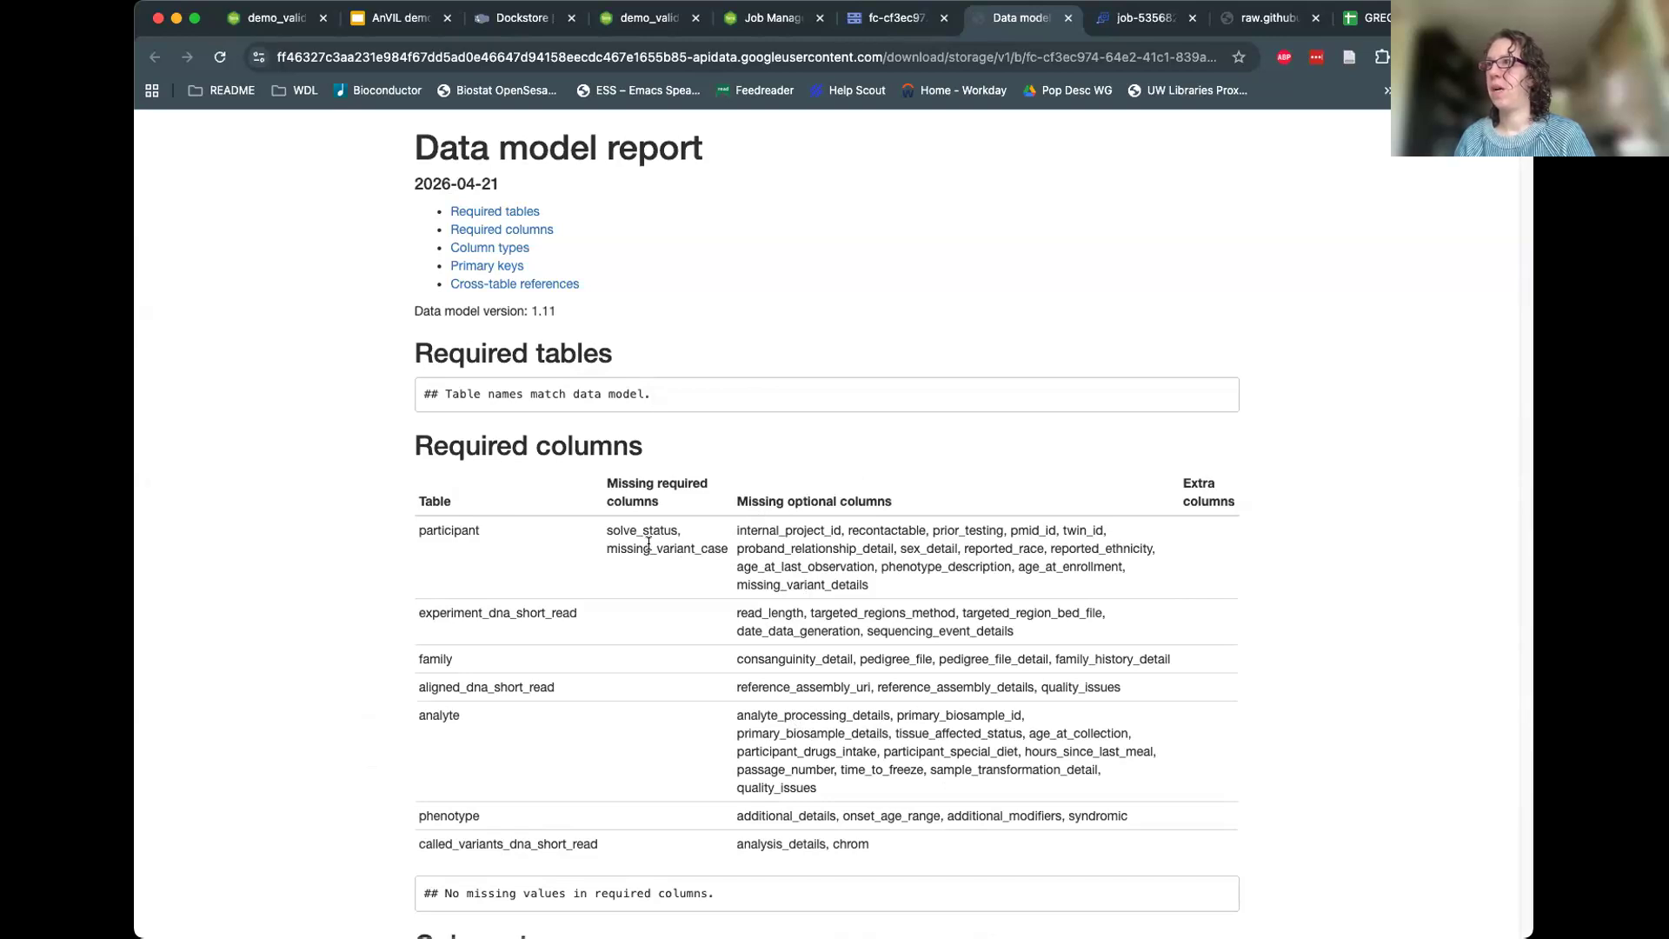
# Examine the report's Required columns section for missing required, missing optional and extra columns, and for missing values.
pyautogui.moveTo(606, 529); pyautogui.dragTo(728, 550)
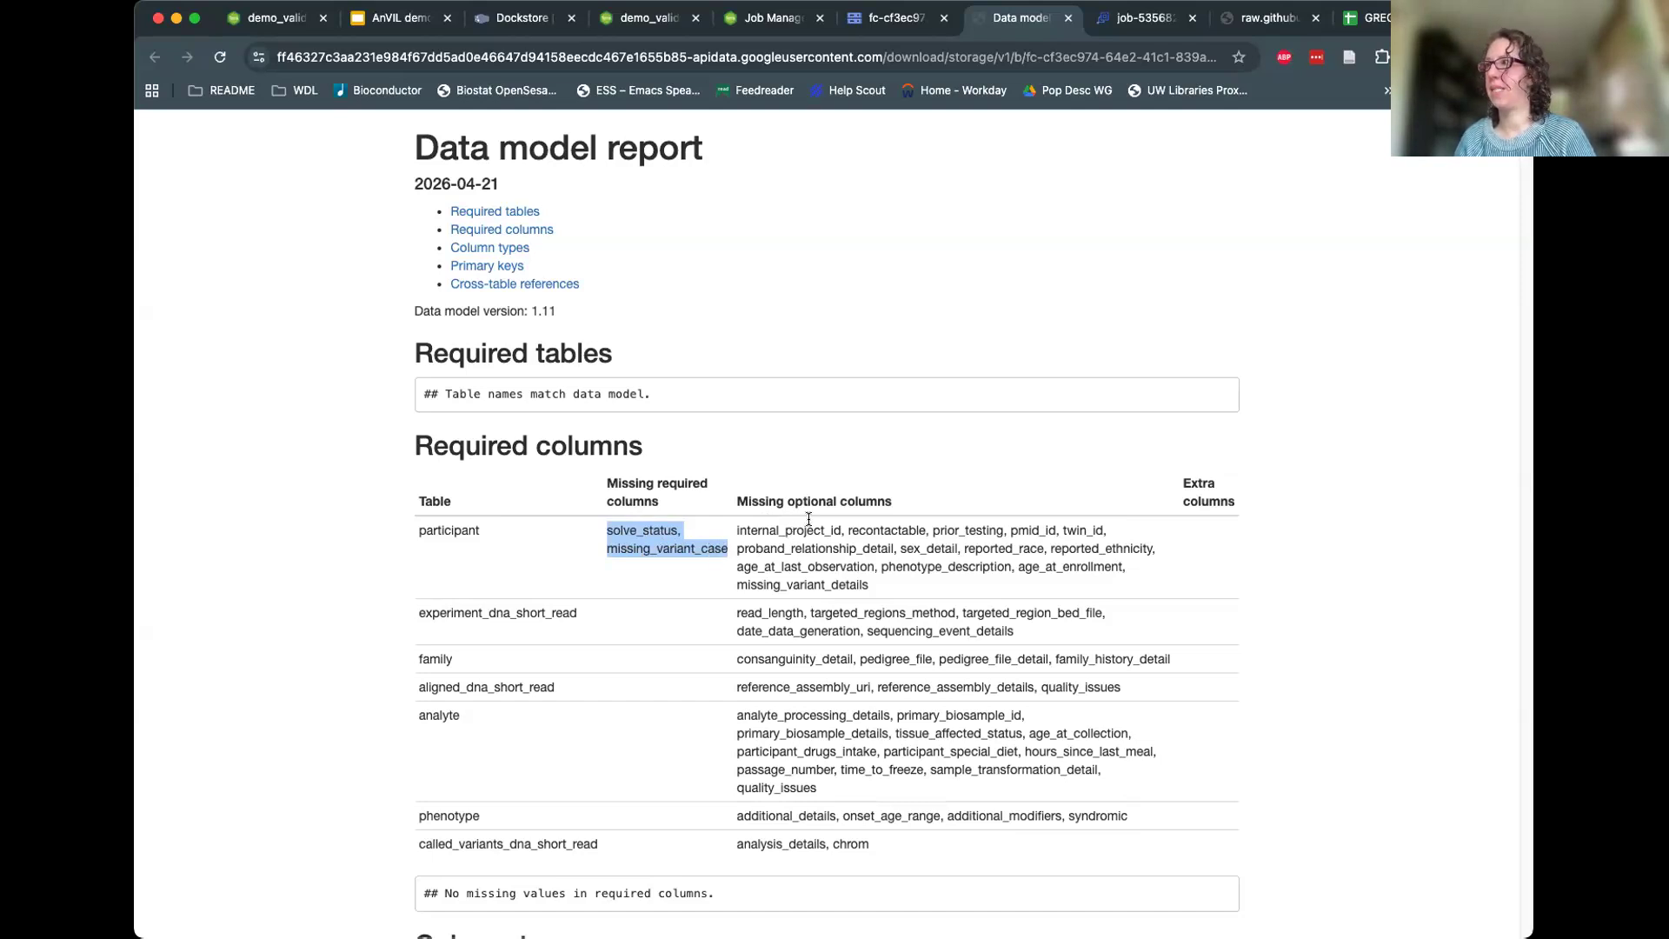
pyautogui.scroll(-1, 773, 517)
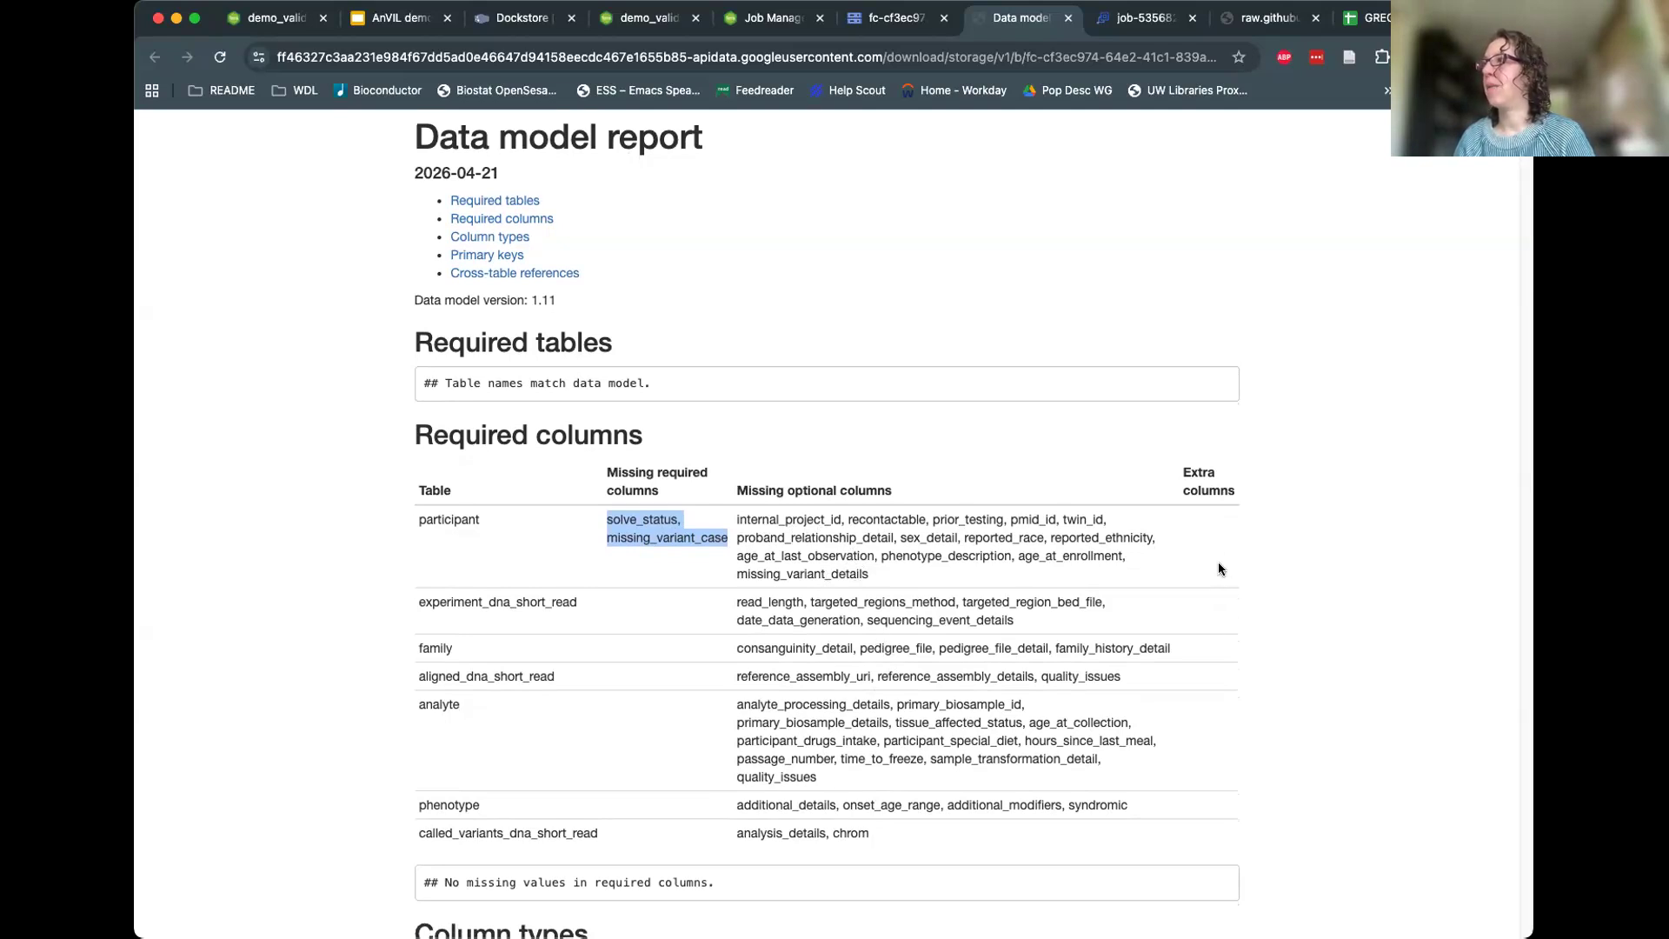
pyautogui.click(1216, 534)
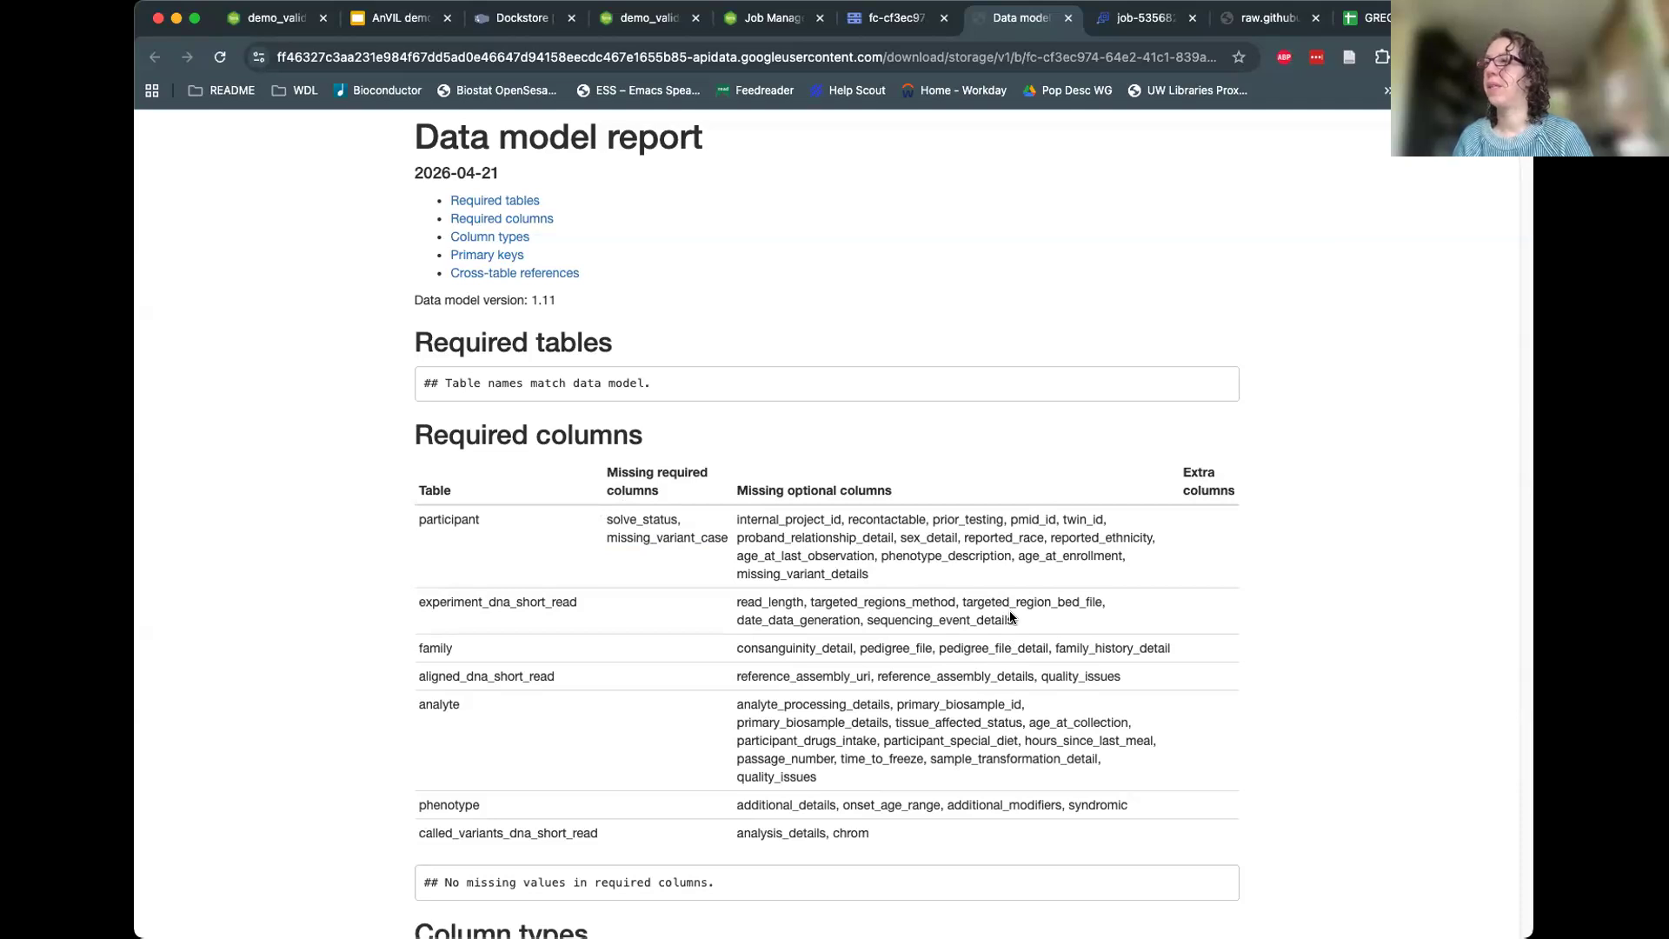
pyautogui.scroll(-5, 1011, 618)
pyautogui.moveTo(722, 660); pyautogui.dragTo(425, 662)
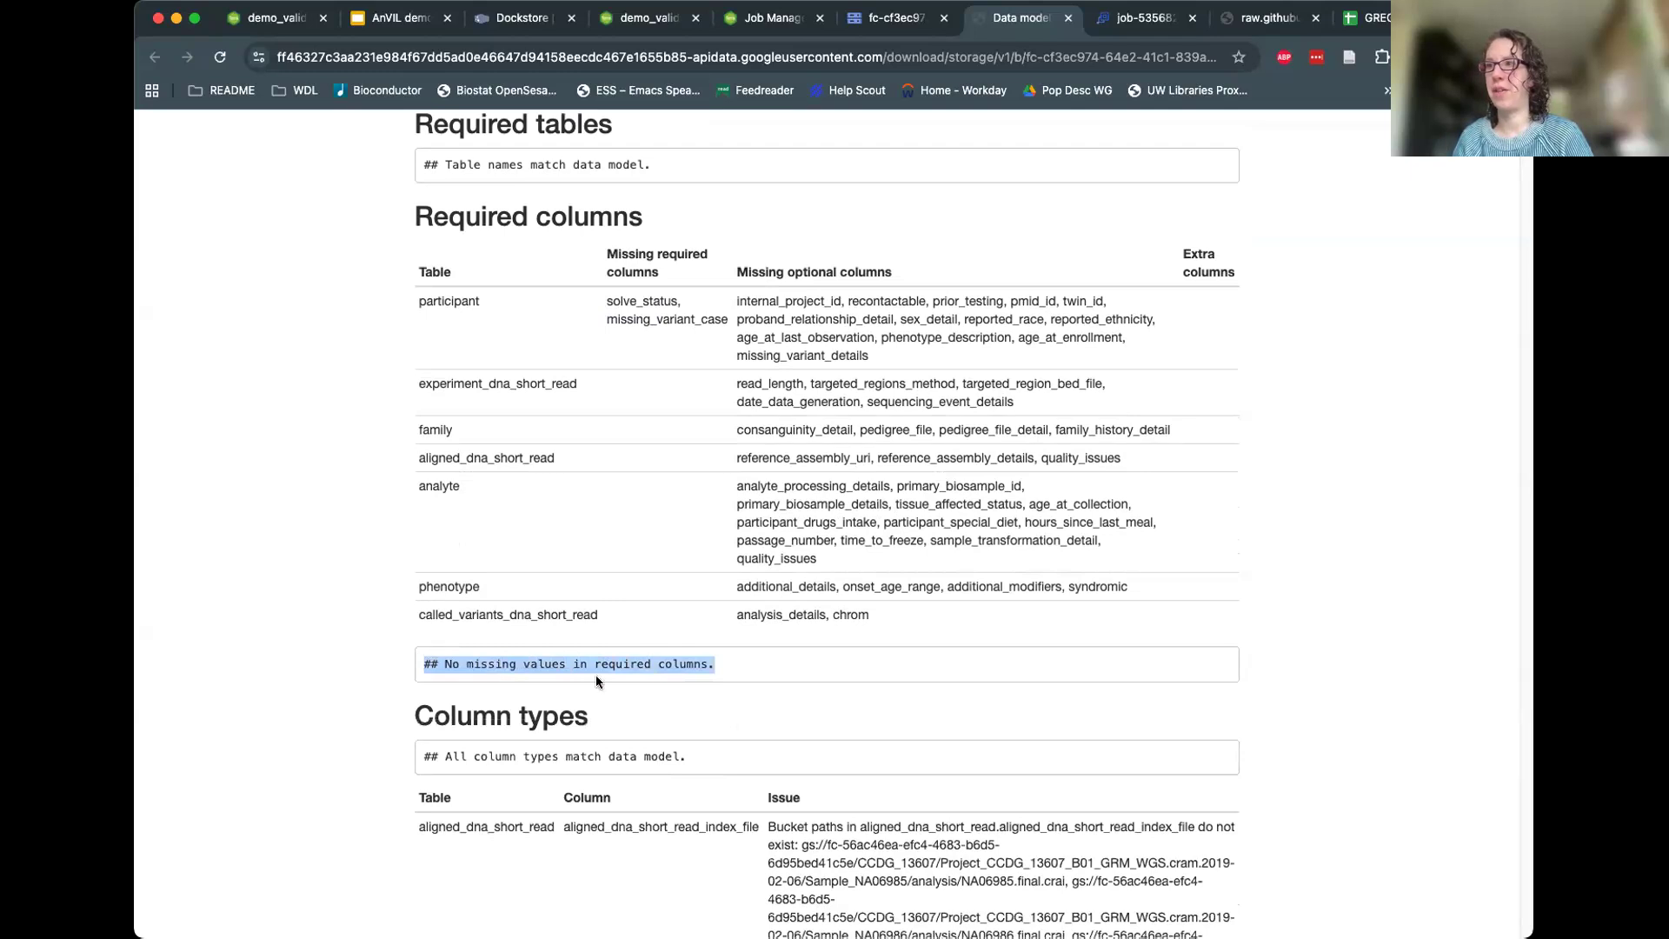
pyautogui.click(711, 685)
# Examine the Column types section of the report, including the bucket path issues listed for aligned_dna_short_read_index_file.
pyautogui.scroll(-2, 707, 685)
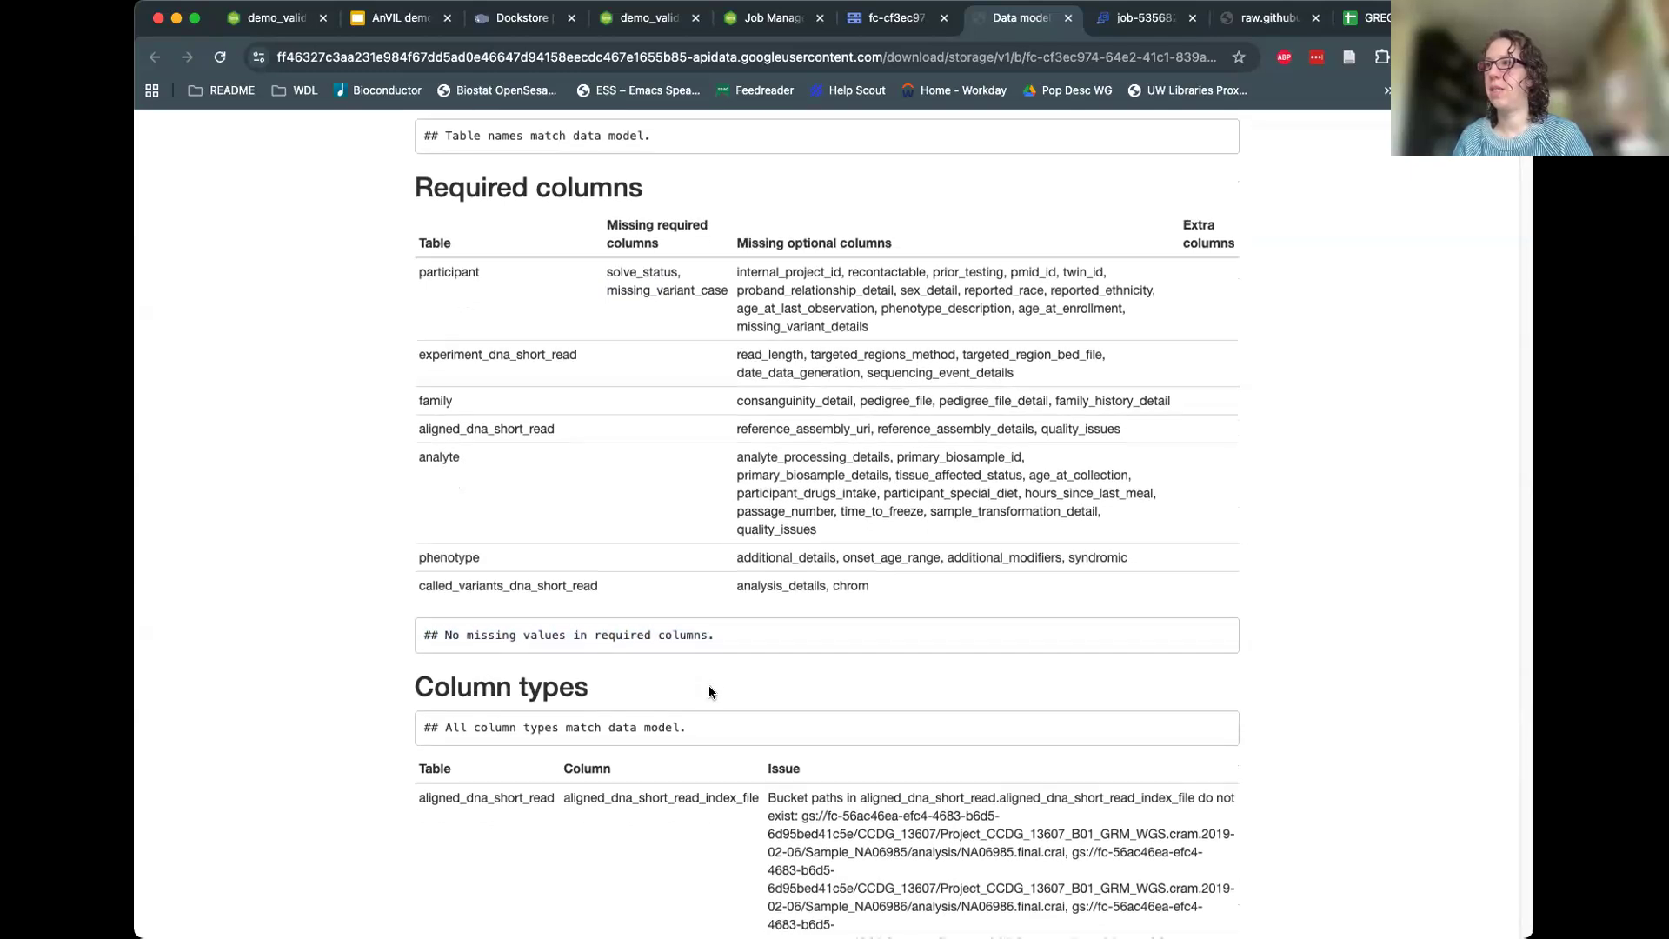
pyautogui.moveTo(619, 688); pyautogui.dragTo(466, 691)
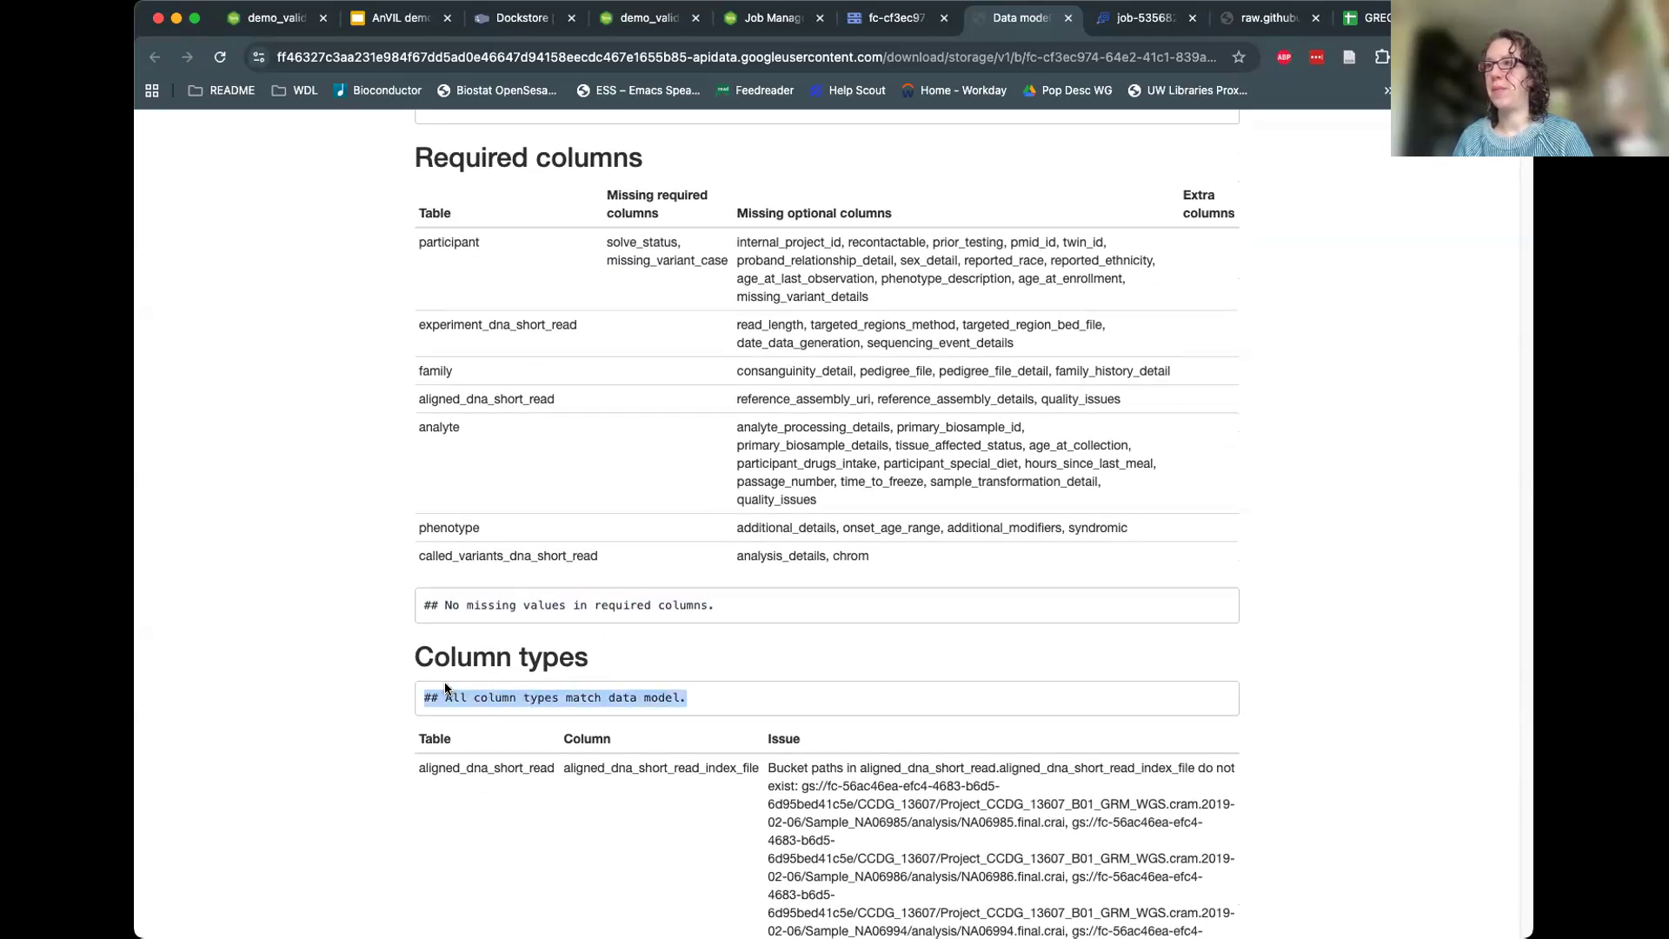
pyautogui.click(796, 691)
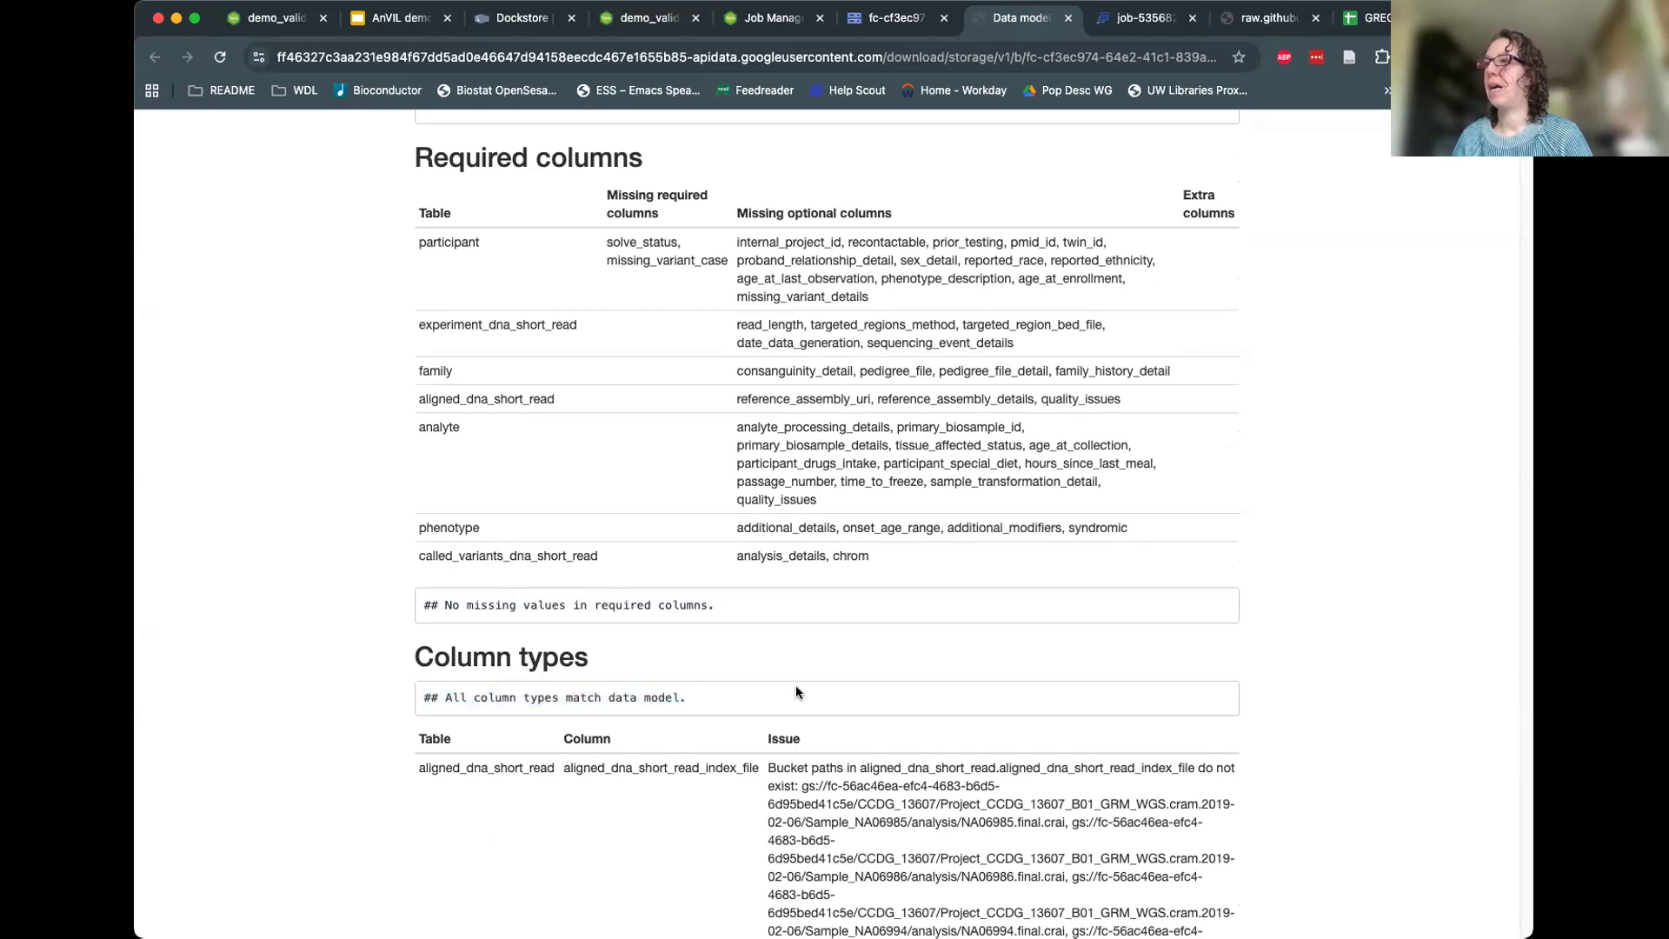
pyautogui.scroll(-5, 796, 689)
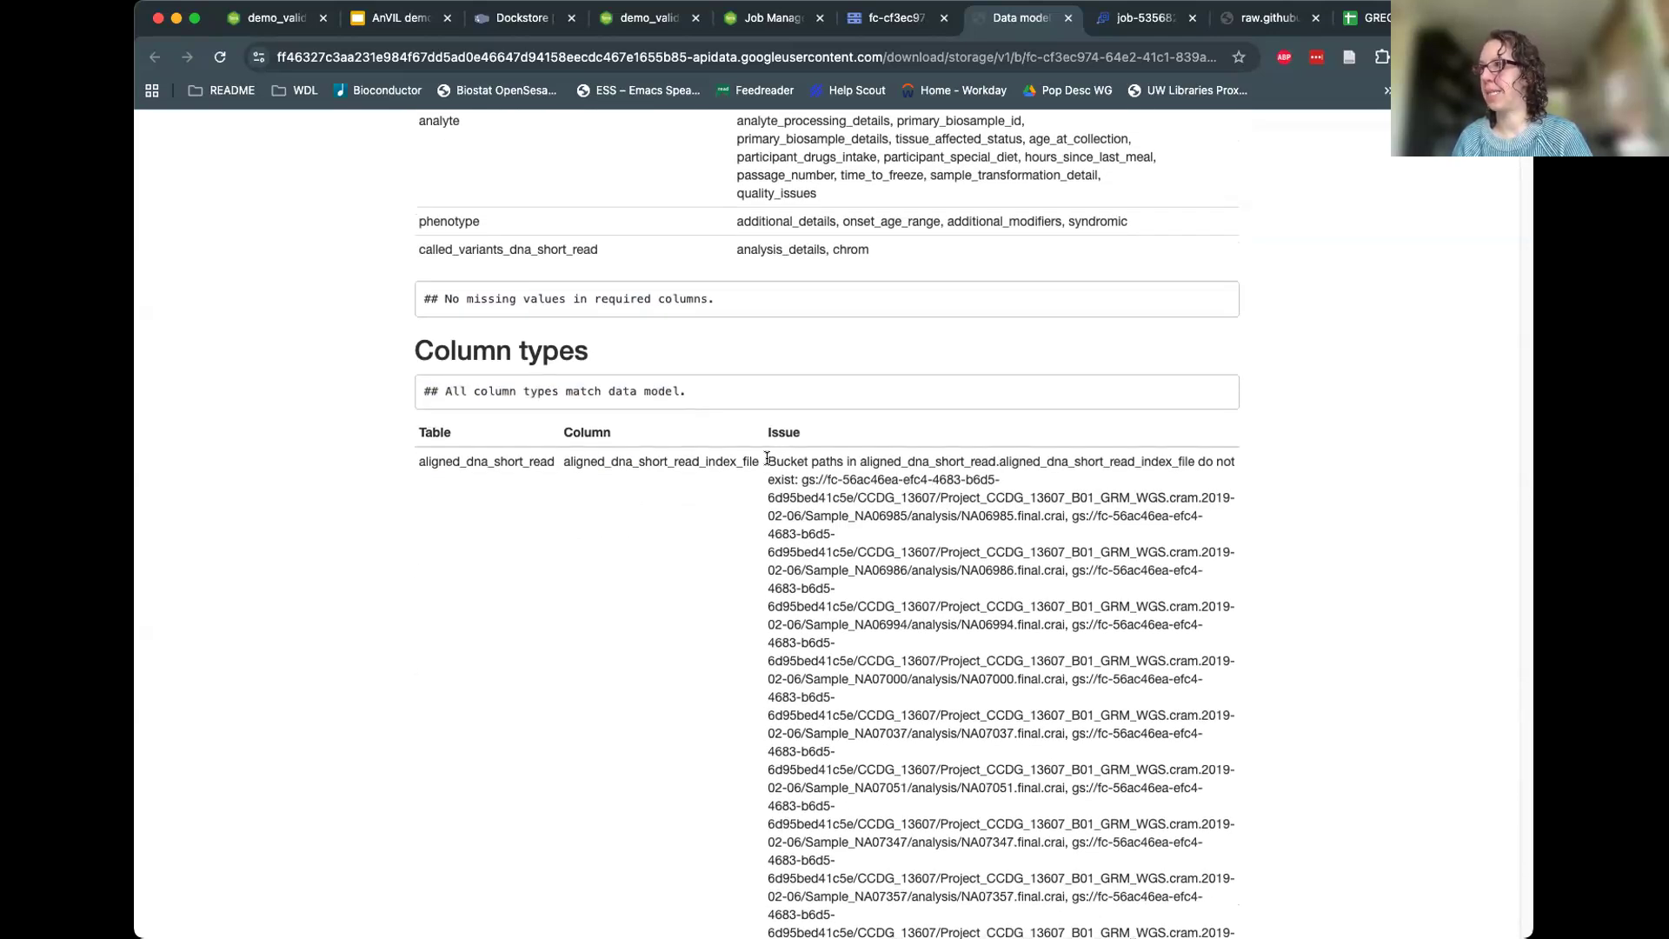
pyautogui.moveTo(766, 457); pyautogui.dragTo(1065, 517)
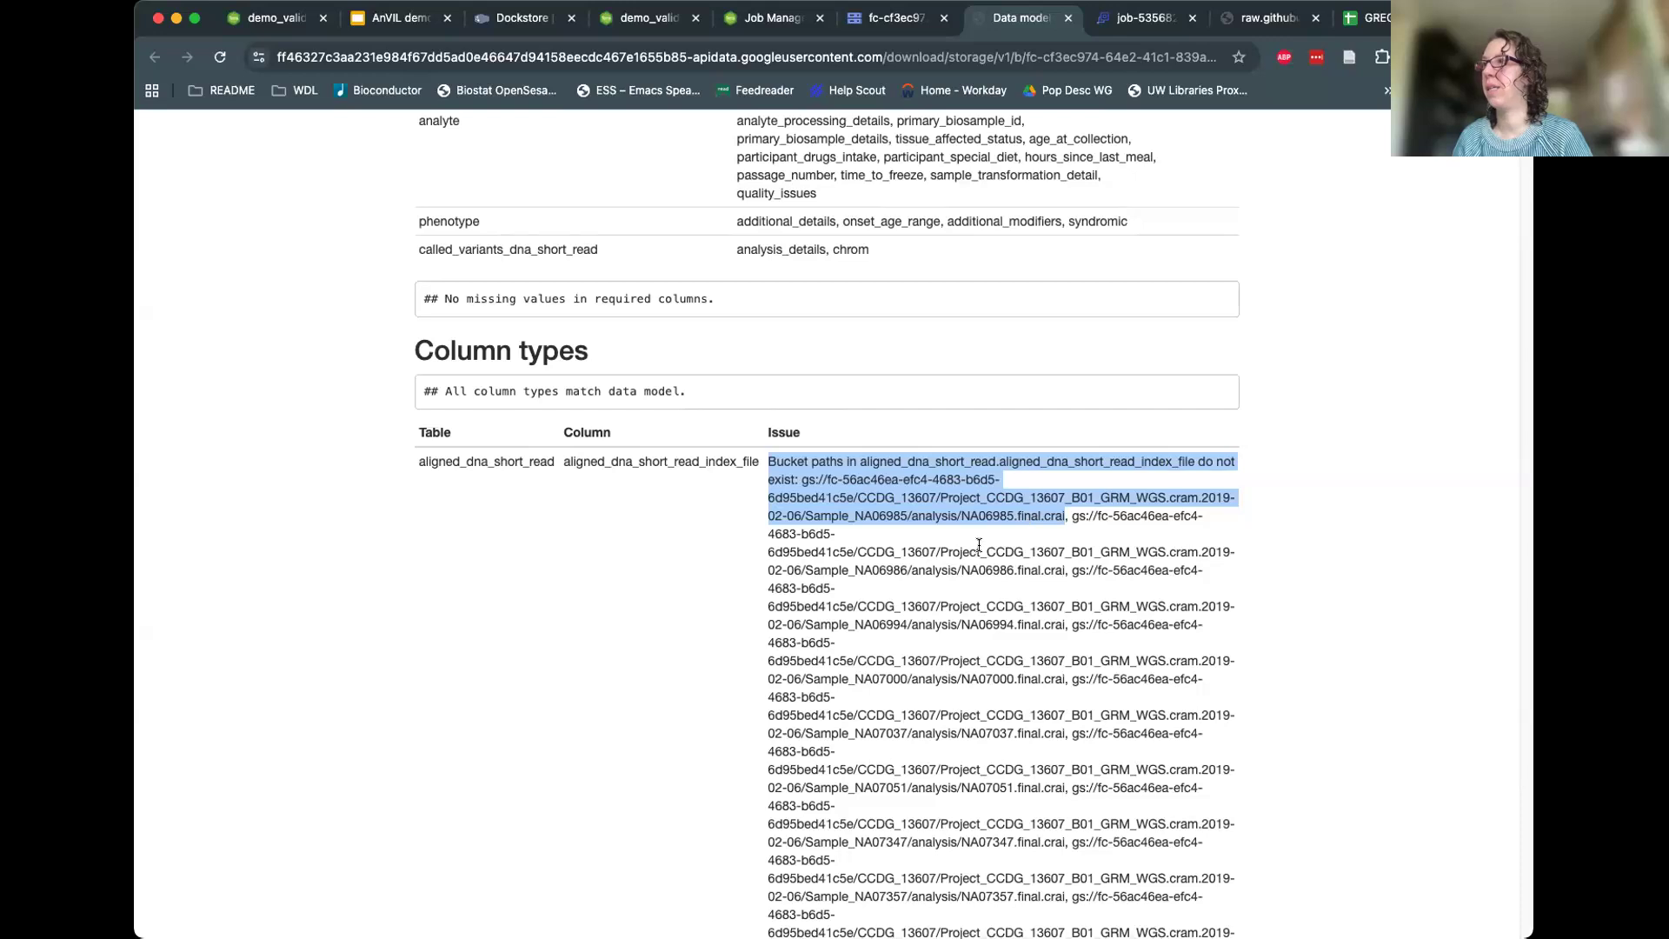
pyautogui.click(1073, 515)
pyautogui.moveTo(1073, 516); pyautogui.dragTo(1060, 570)
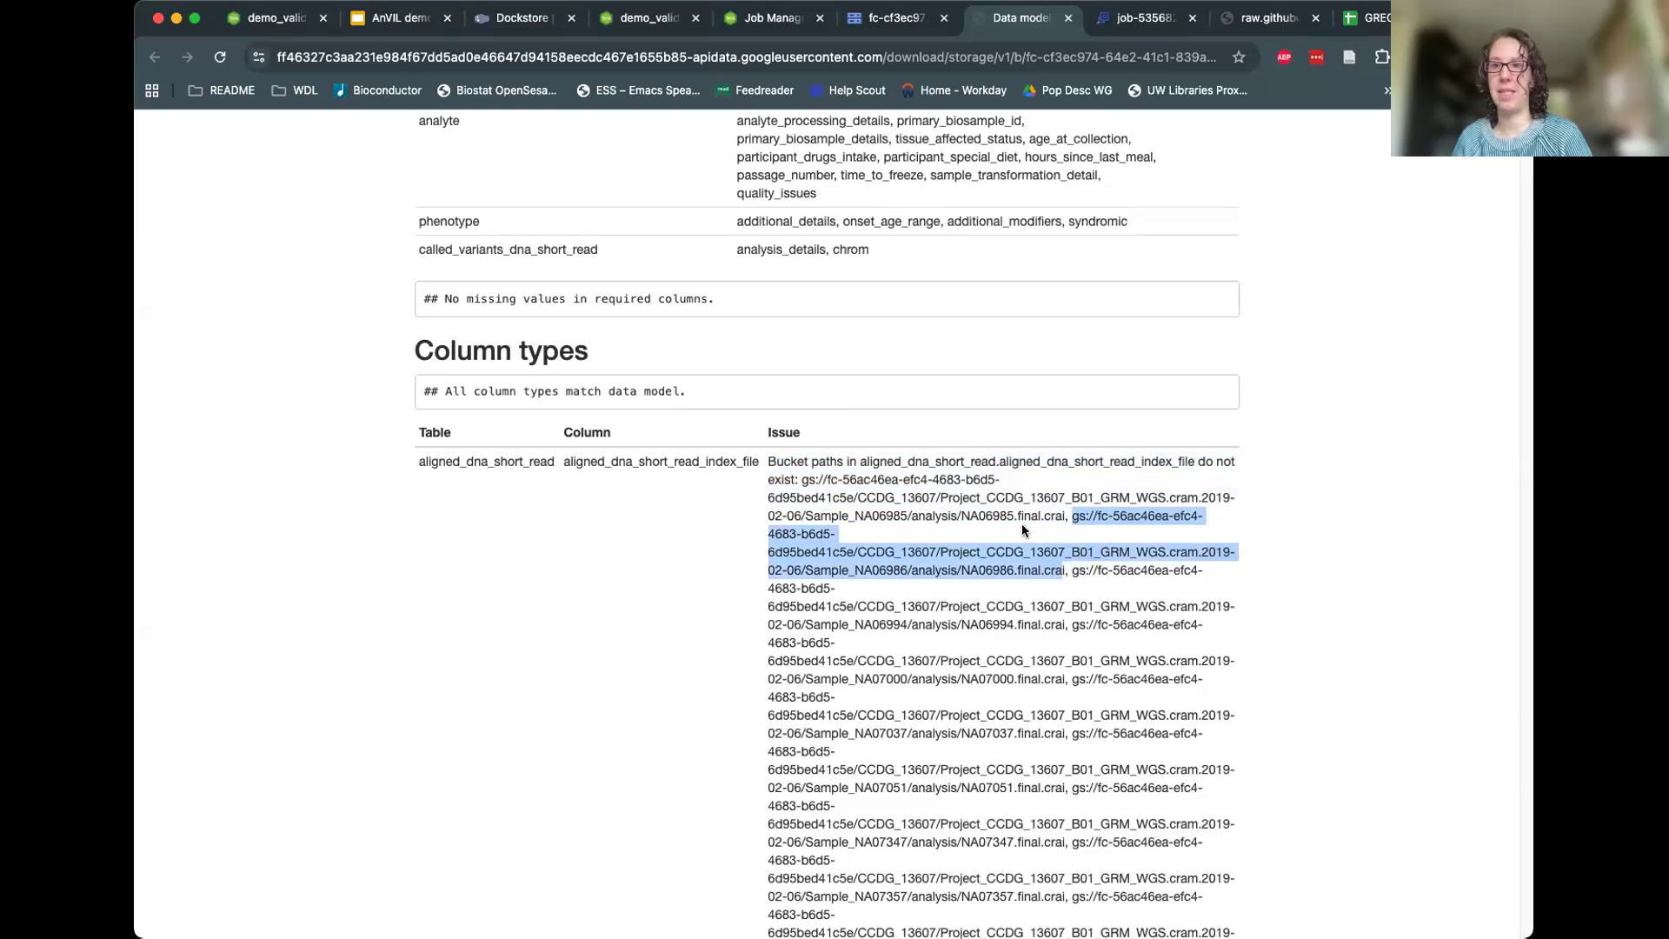
pyautogui.click(1364, 495)
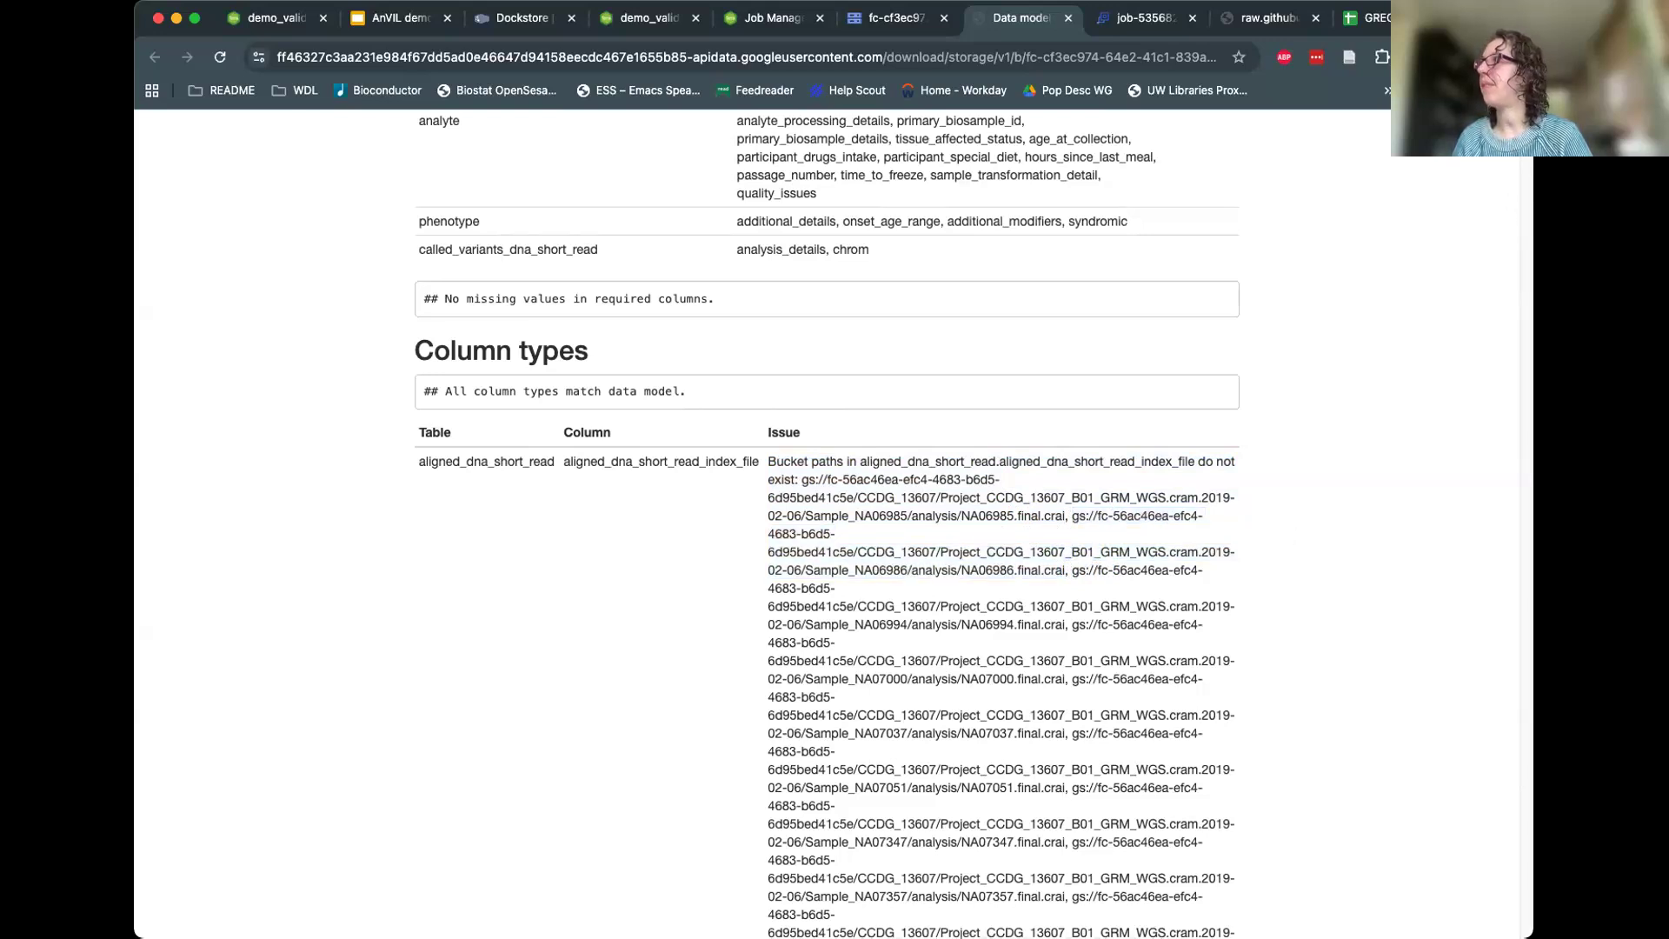
# Check the Primary keys and Cross-table references results at the end of the data model report.
pyautogui.scroll(-15, 1499, 254)
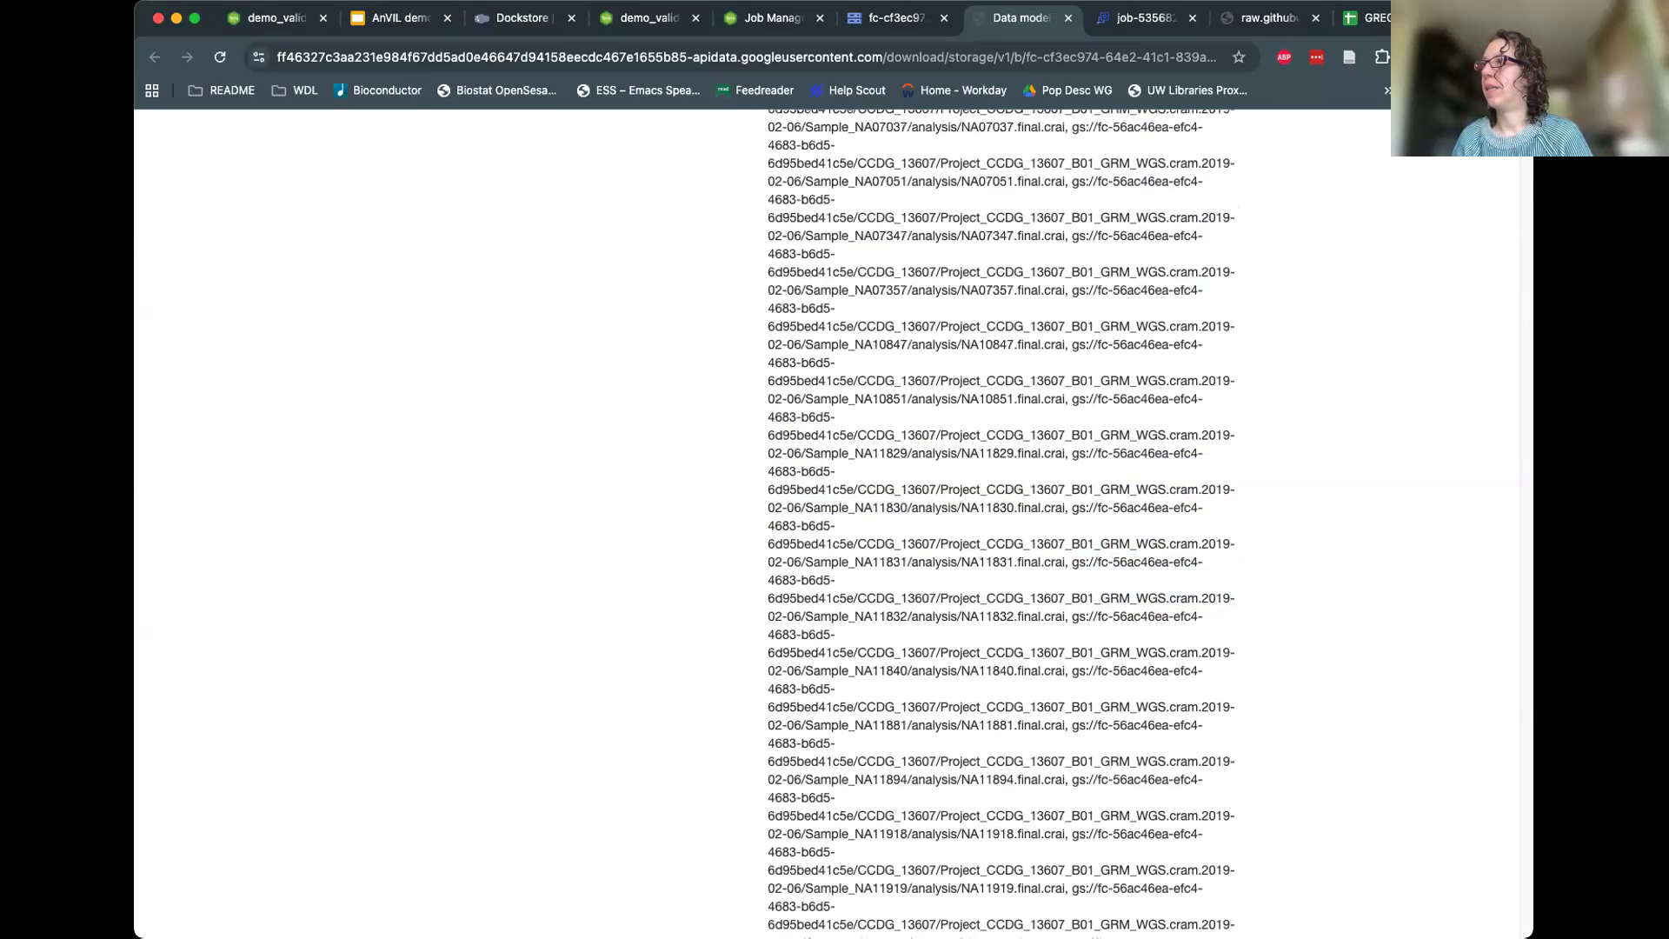
pyautogui.scroll(-20, 1499, 255)
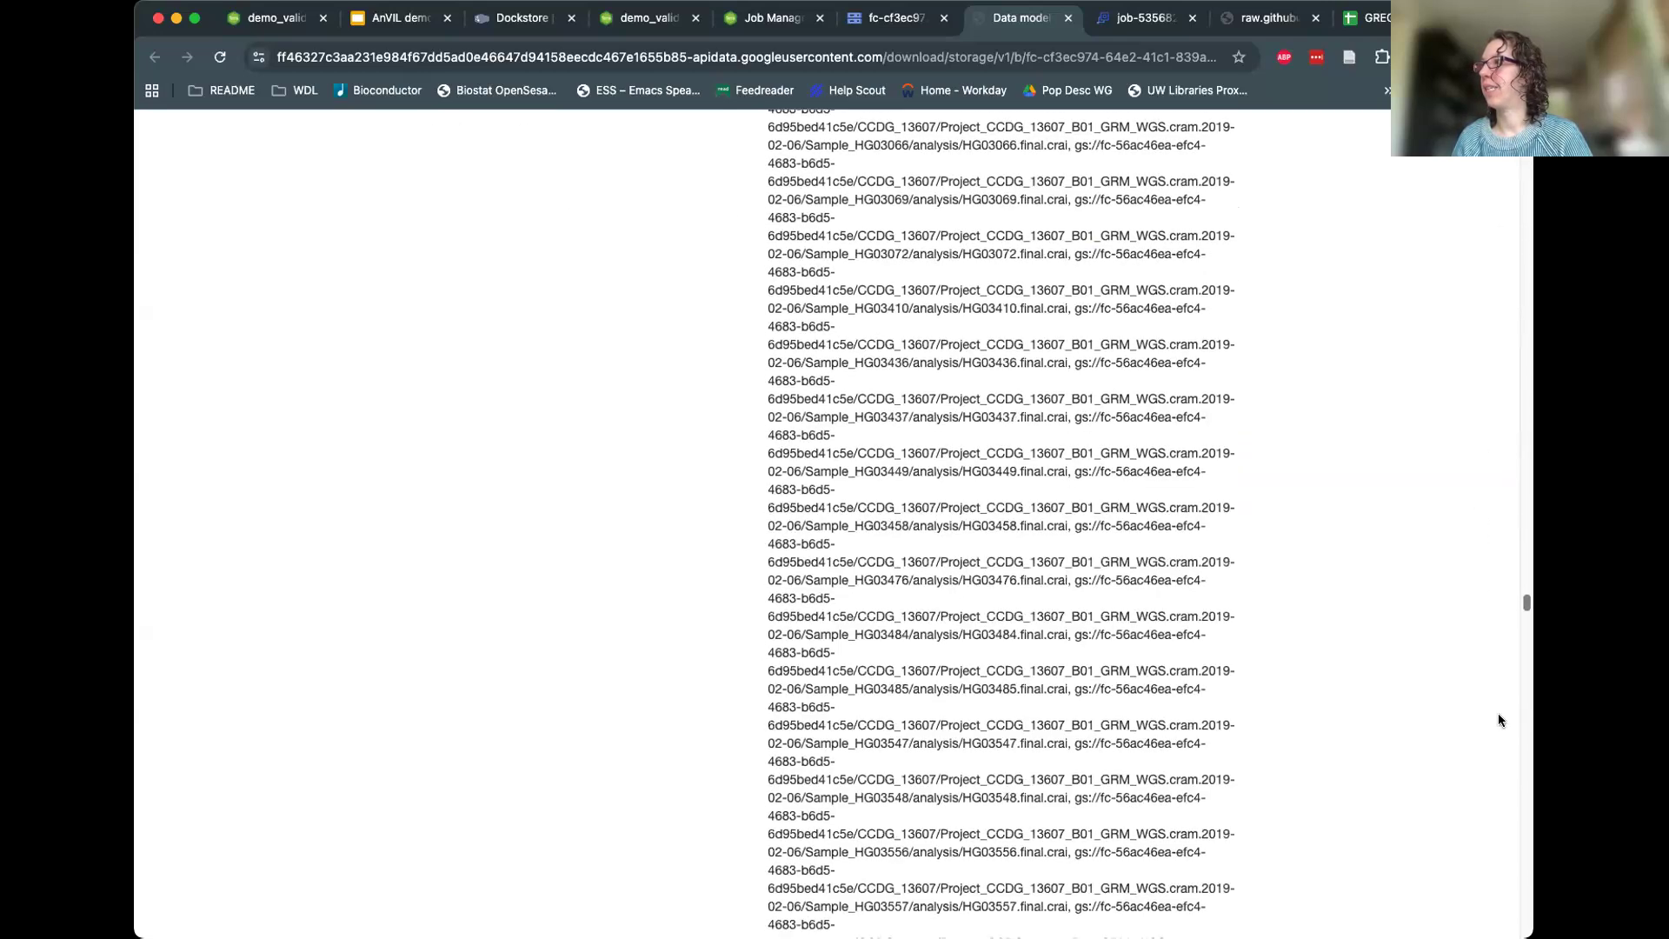
pyautogui.scroll(-15, 1510, 837)
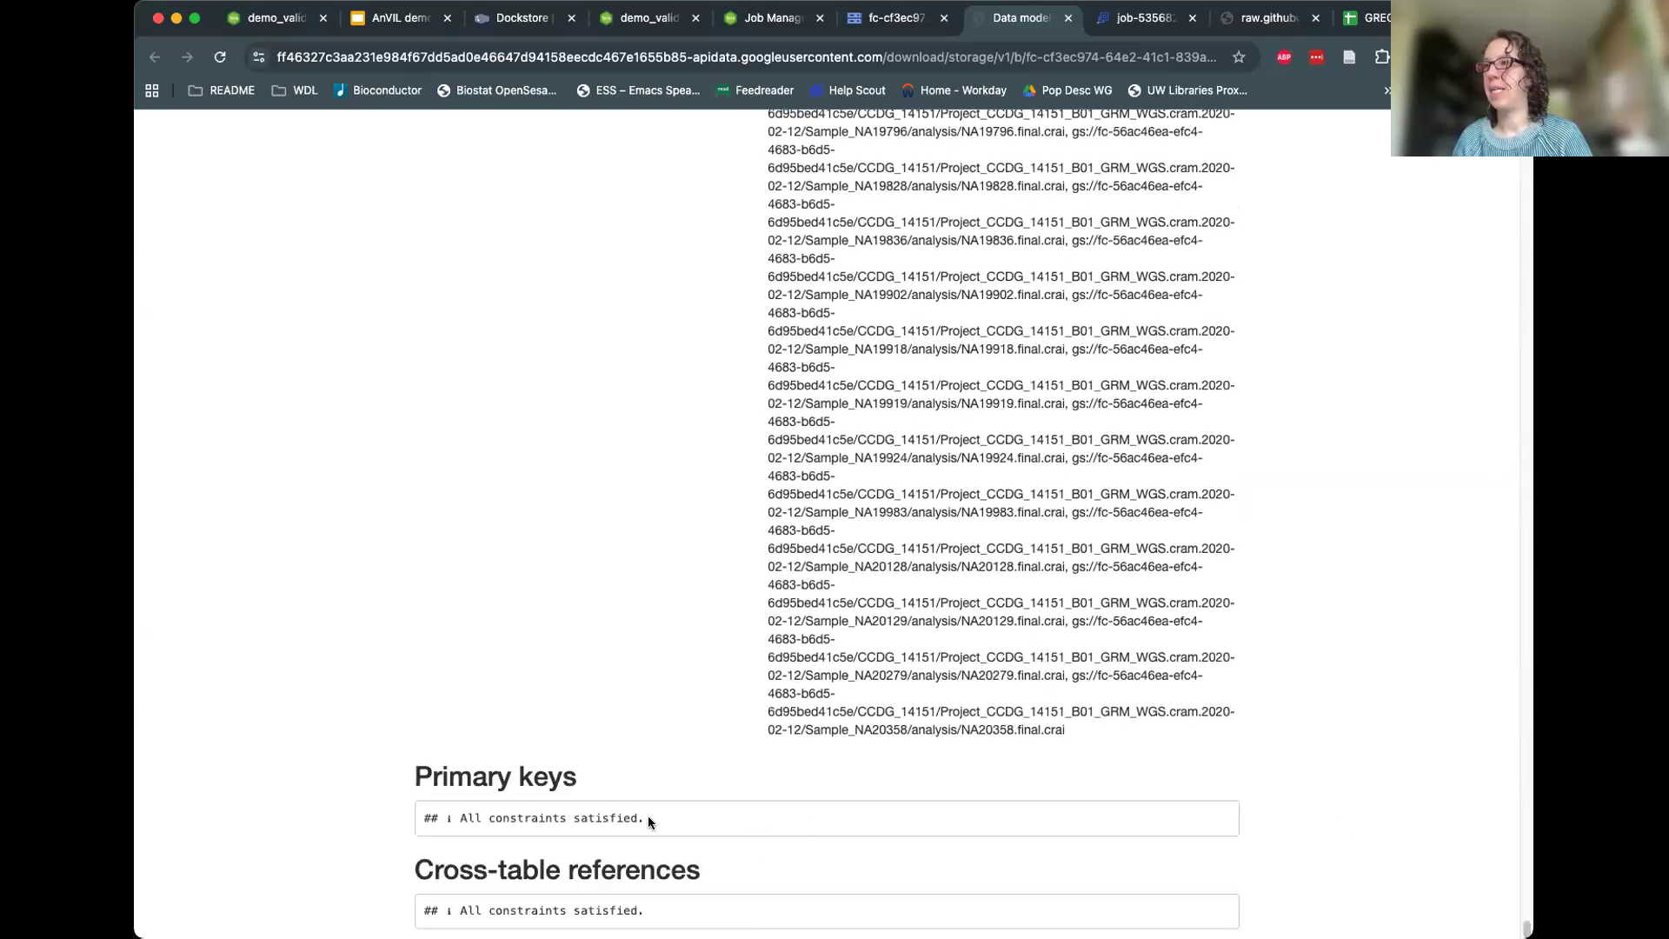
# Highlight the result line under Primary keys in the data model report, then clear the selection.
pyautogui.moveTo(649, 817); pyautogui.dragTo(422, 818)
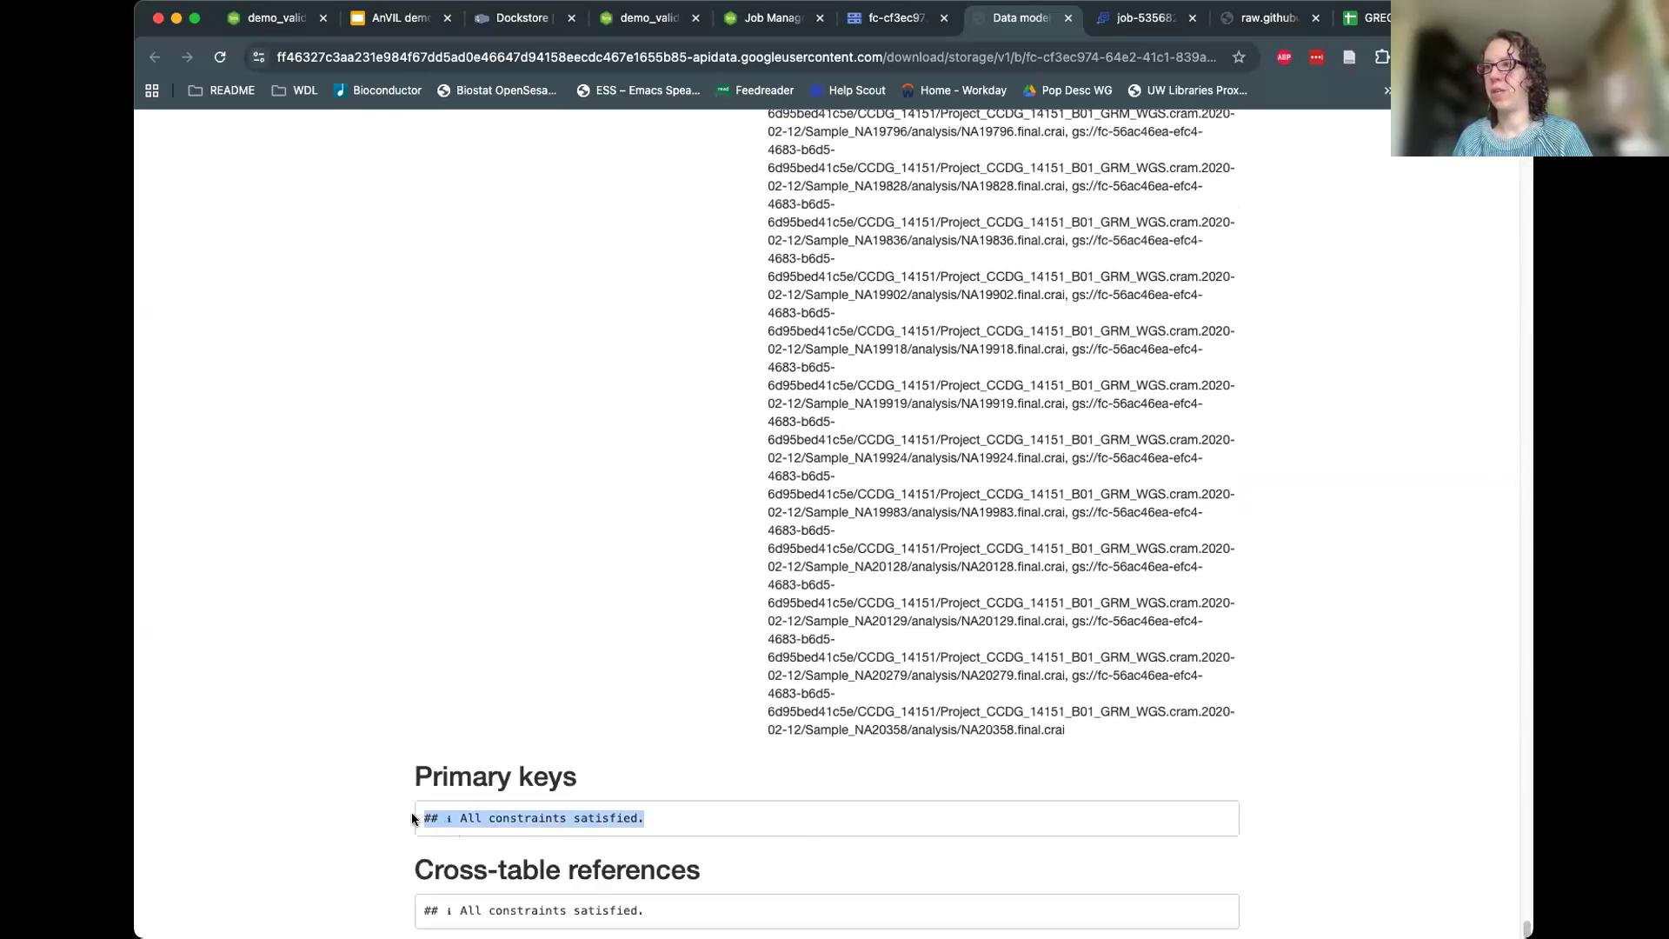
pyautogui.click(726, 803)
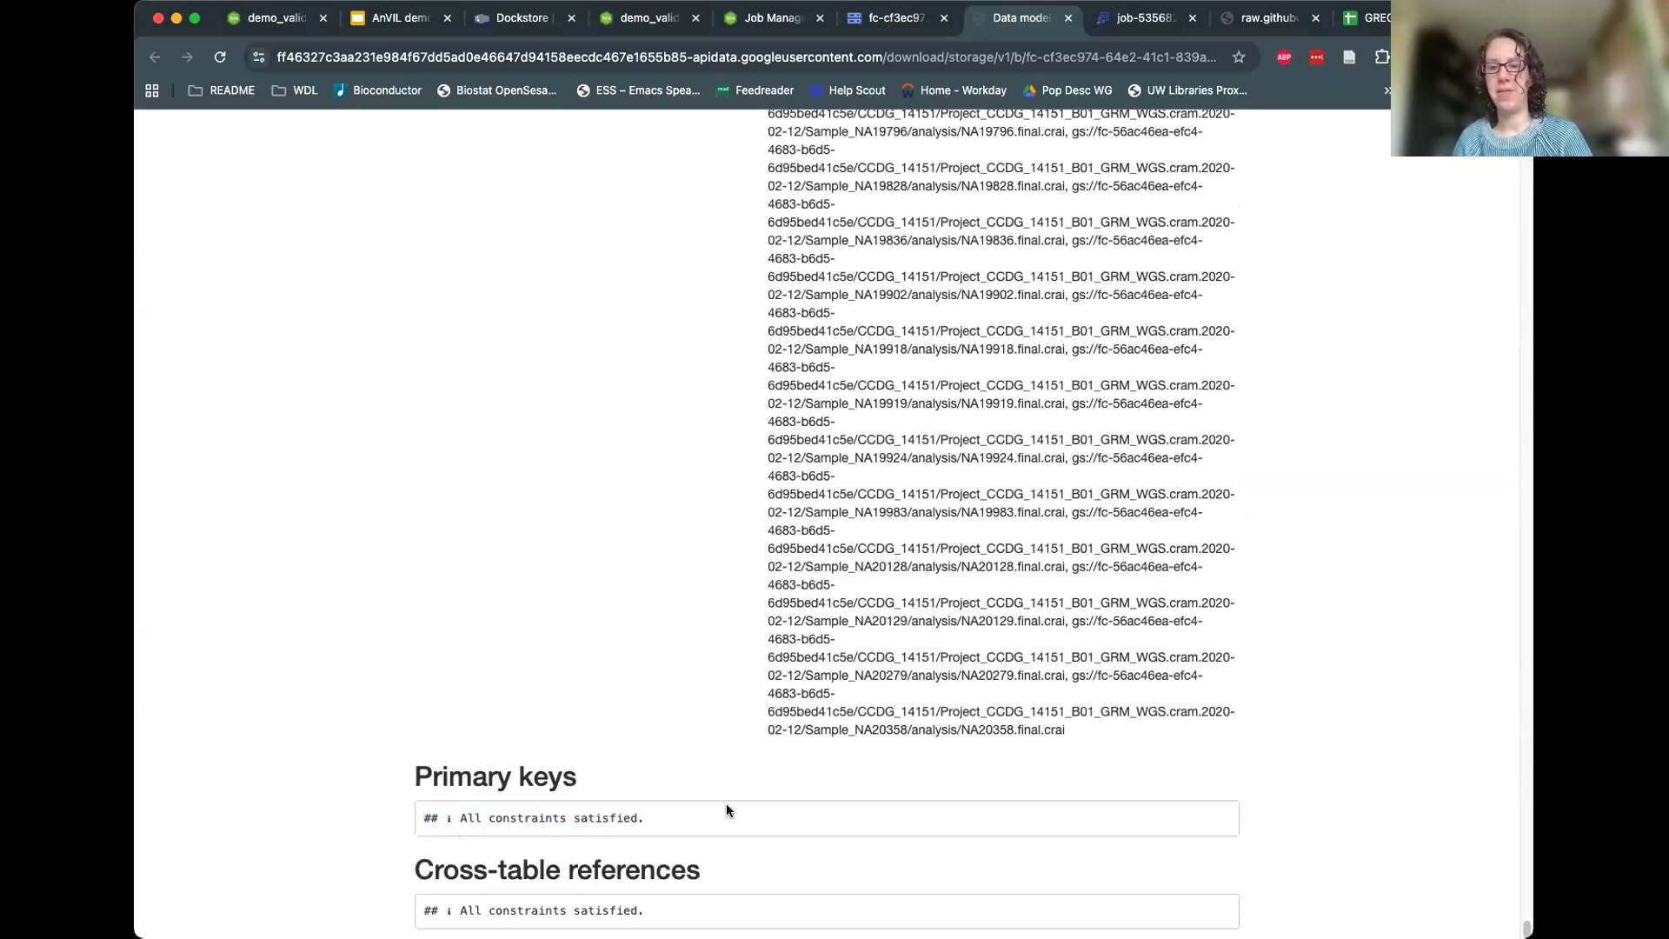
pyautogui.moveTo(644, 818); pyautogui.dragTo(425, 821)
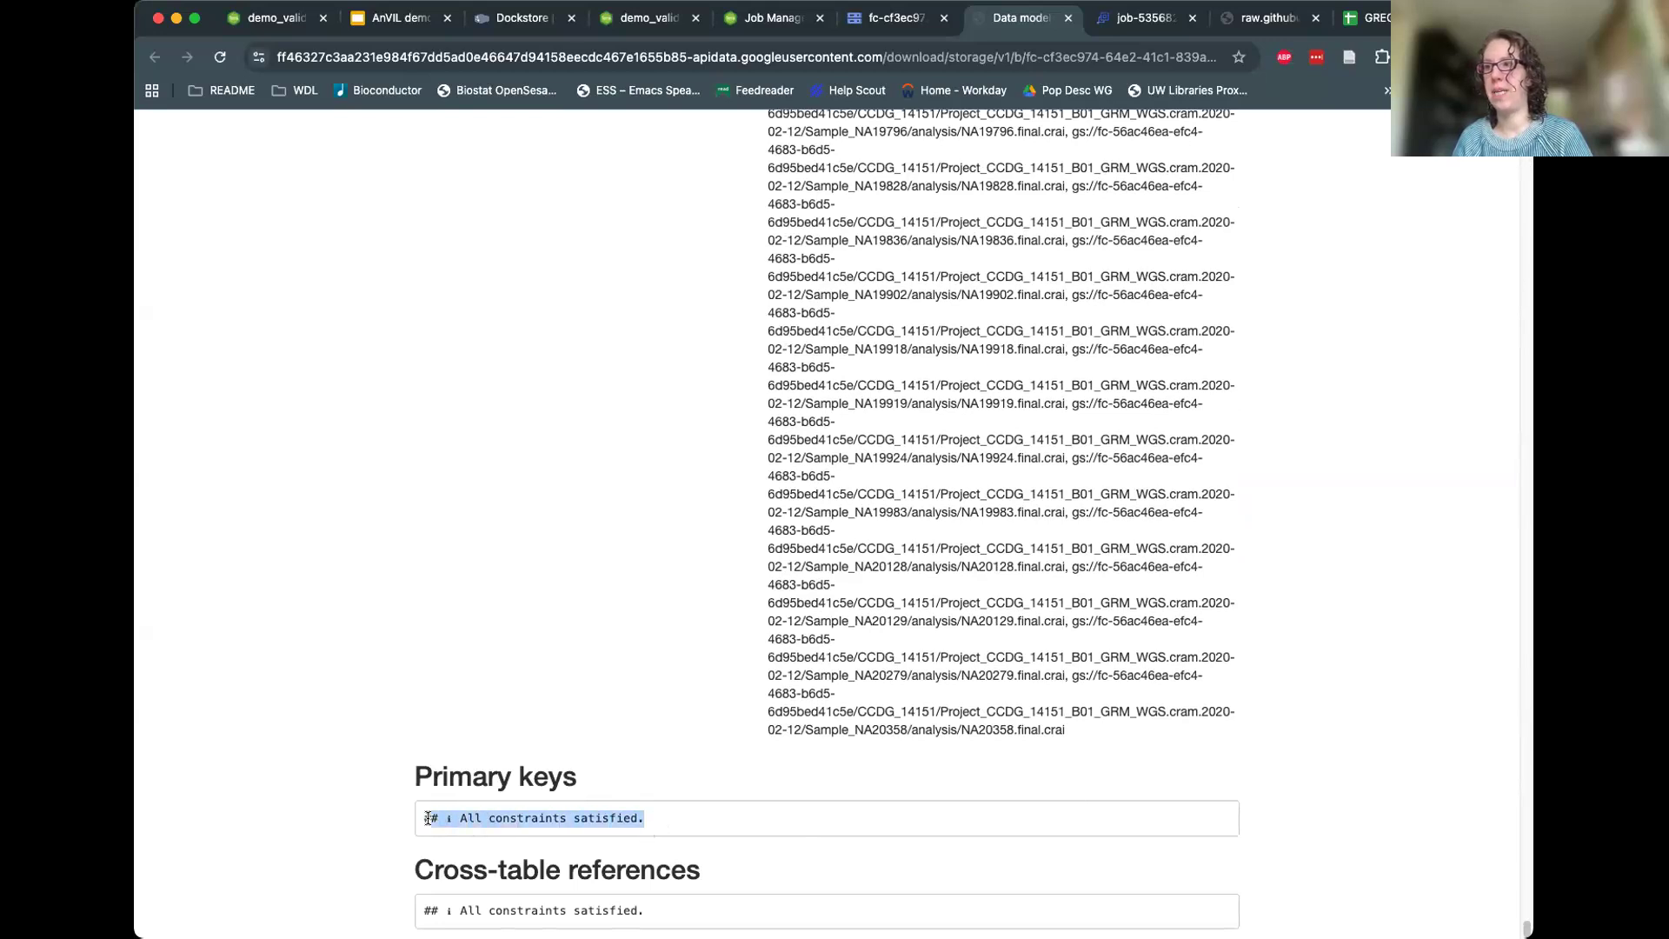
pyautogui.click(757, 826)
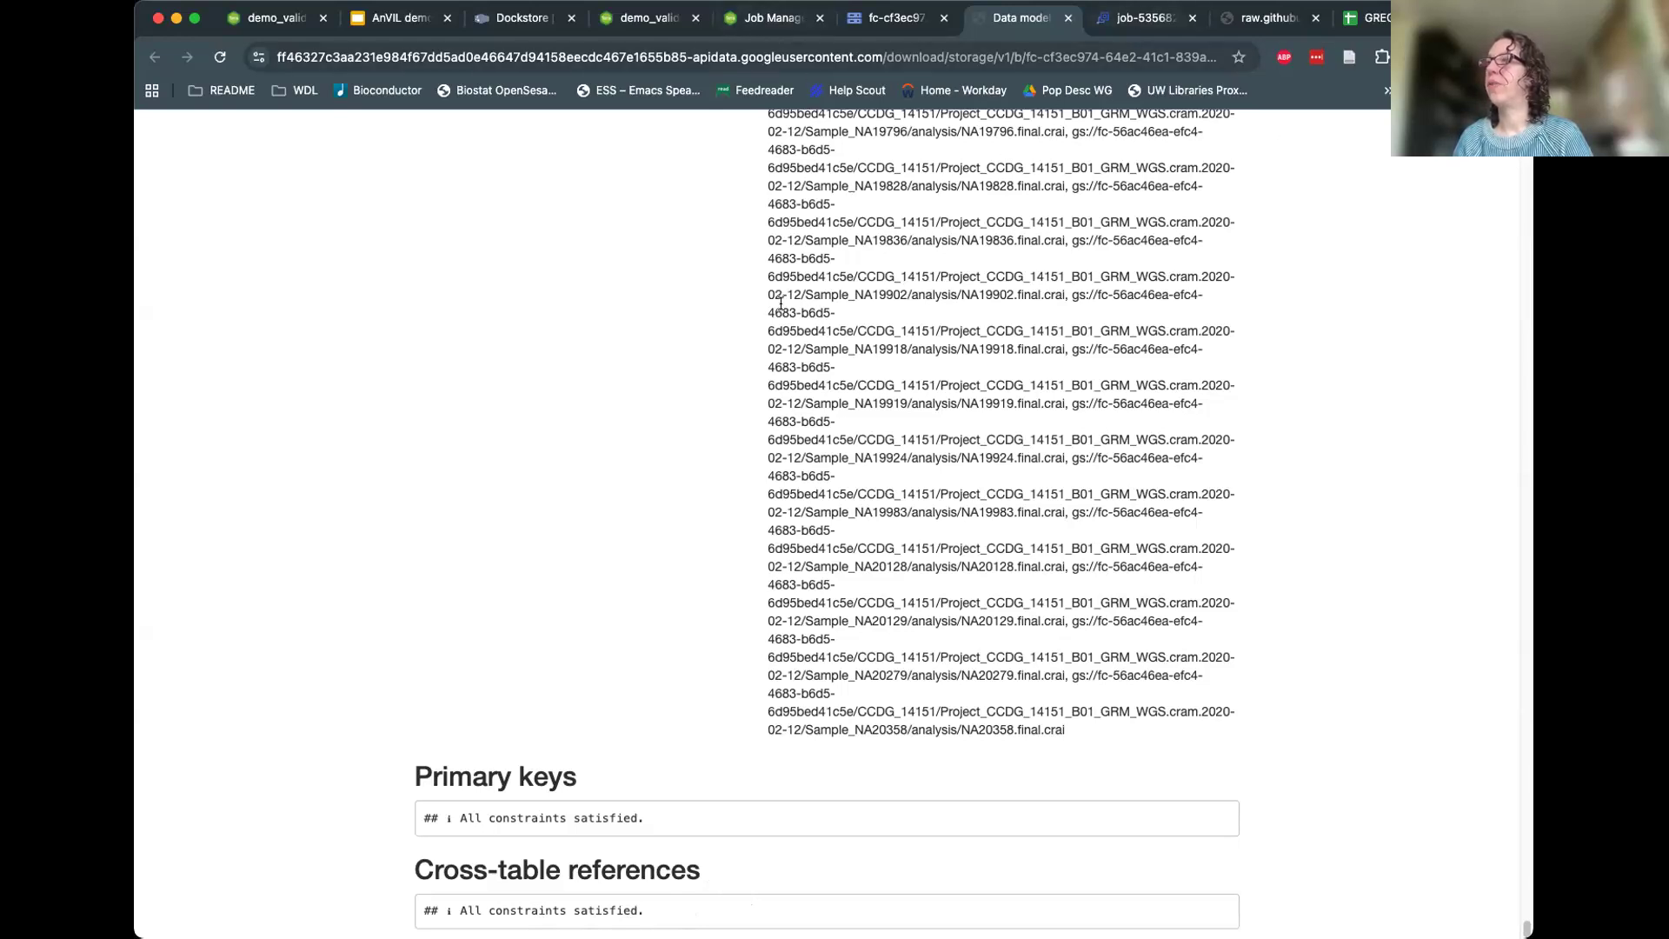
# Return to Job Manager and review the validate_gregor_model task list, including the status and duration of each validate_md5 shard.
pyautogui.click(772, 21)
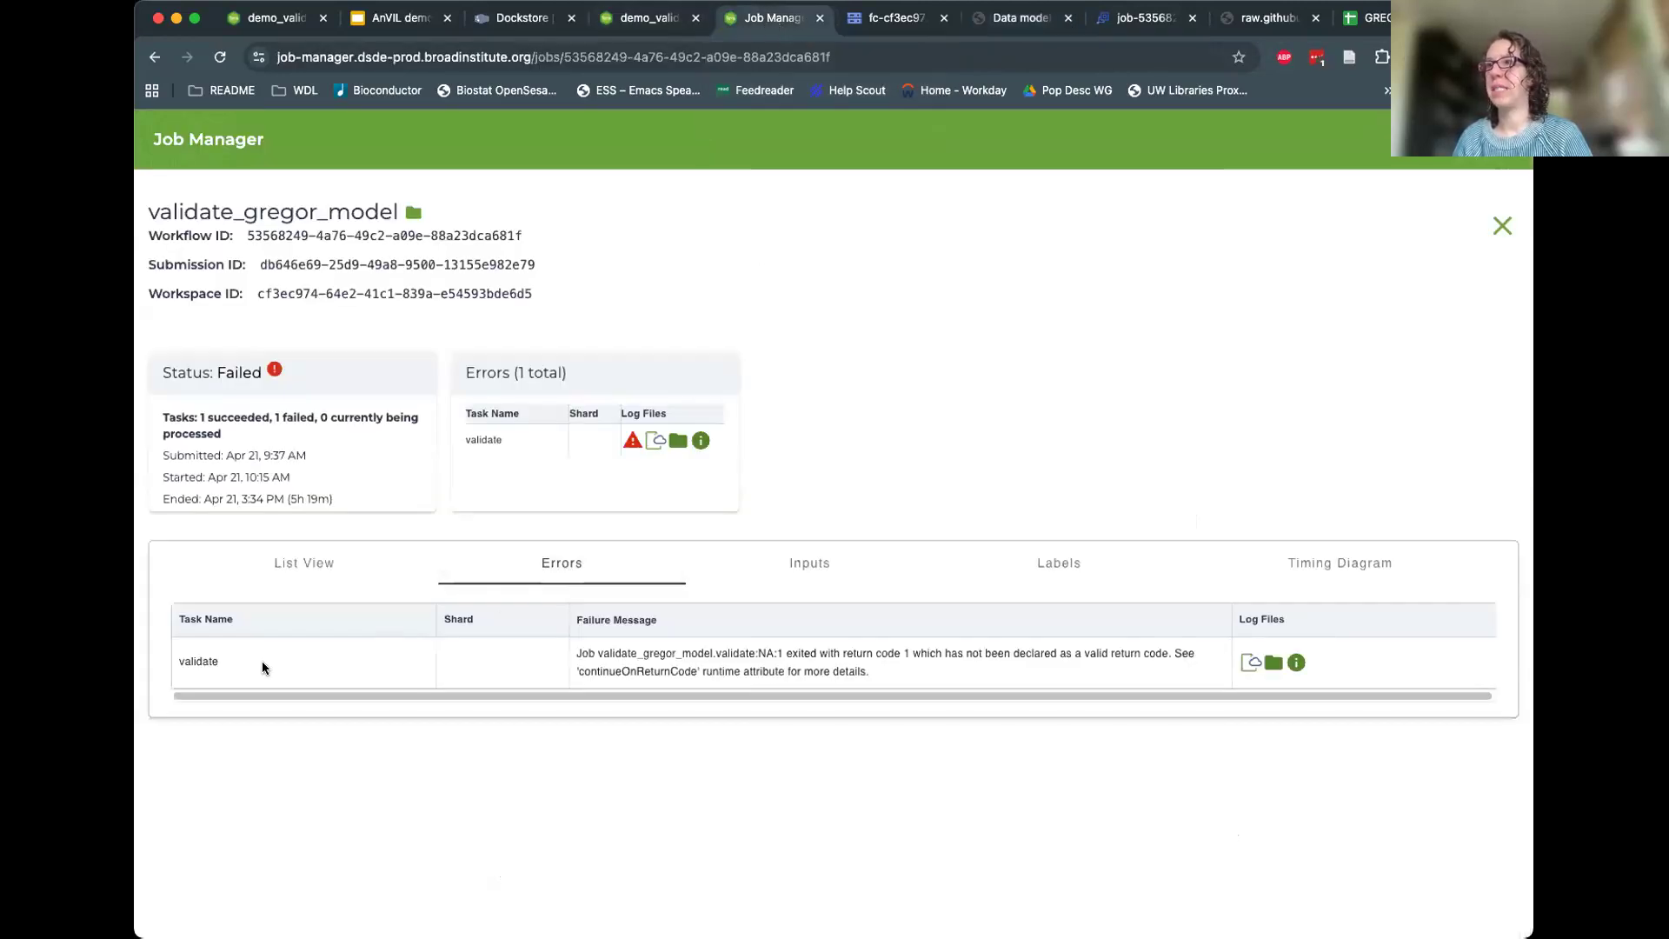
pyautogui.click(309, 565)
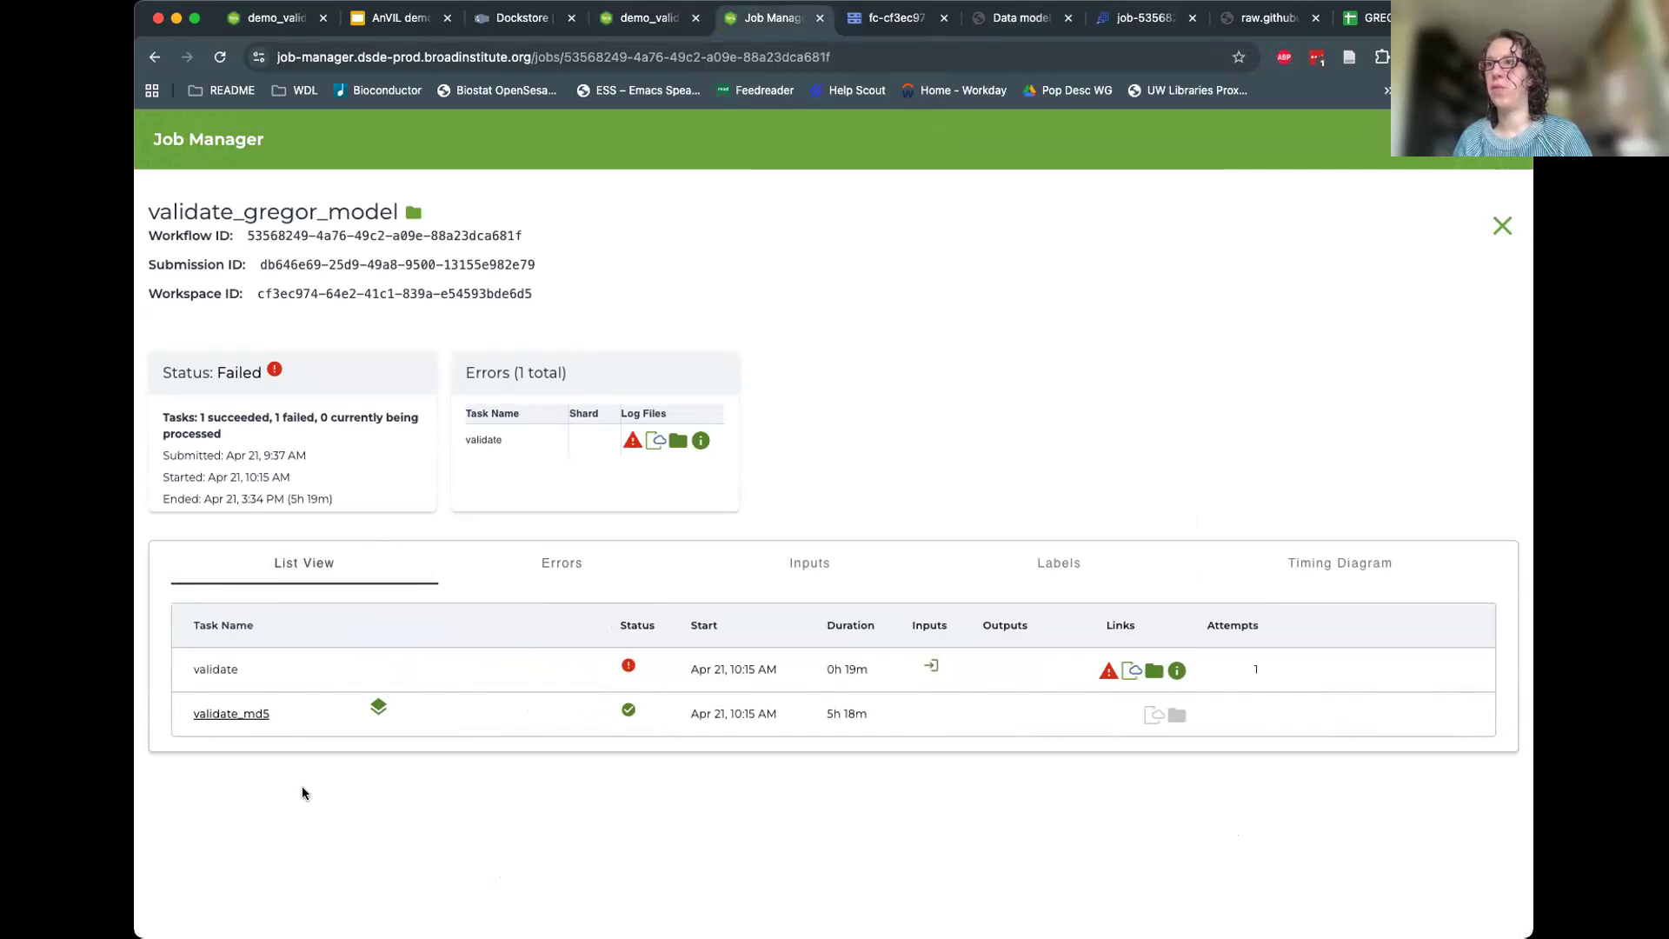
pyautogui.click(253, 712)
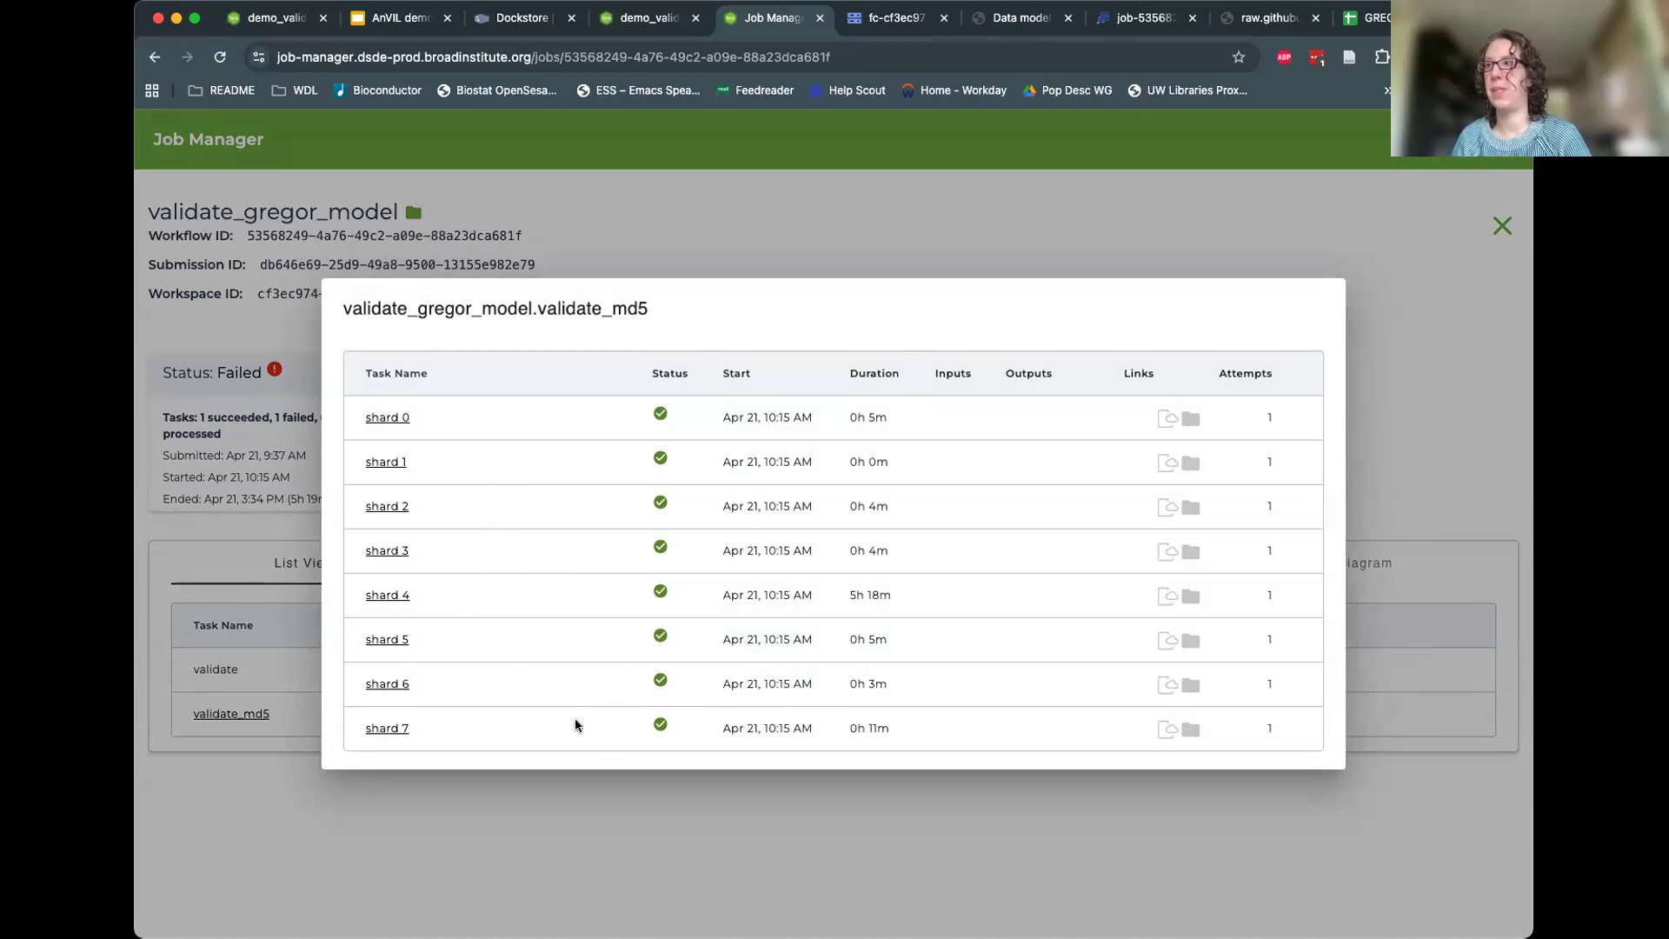
pyautogui.click(425, 824)
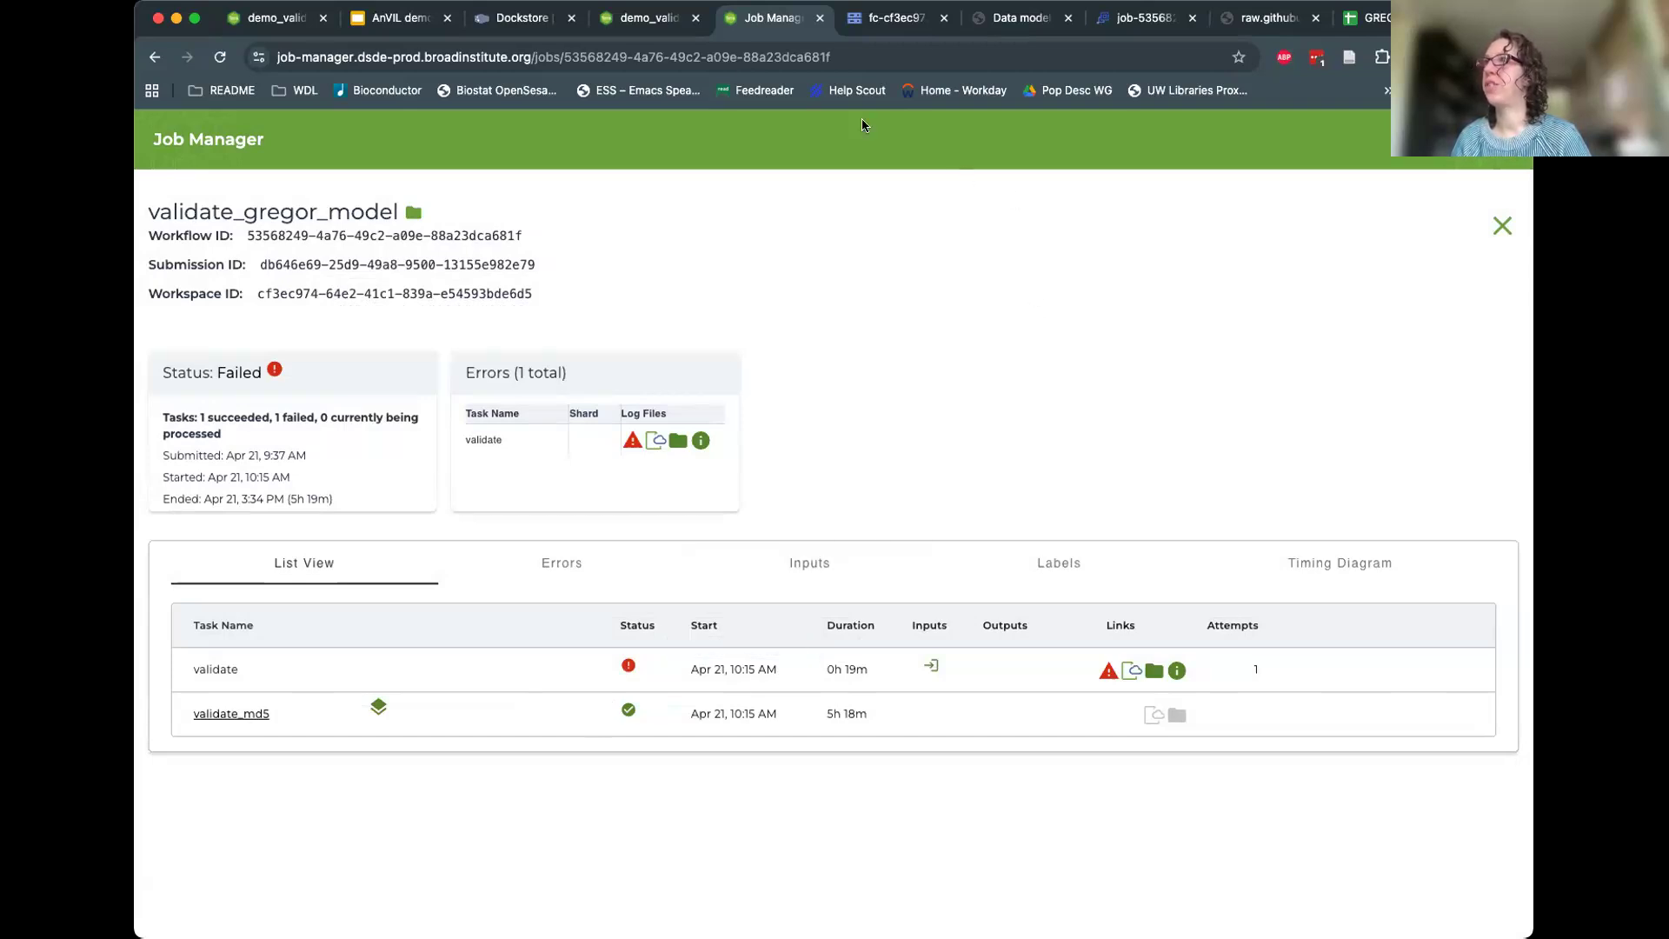
# Switch to the Terra demo_validation_workspace, show its data tables and widen the table list to fit the full table names.
pyautogui.click(634, 25)
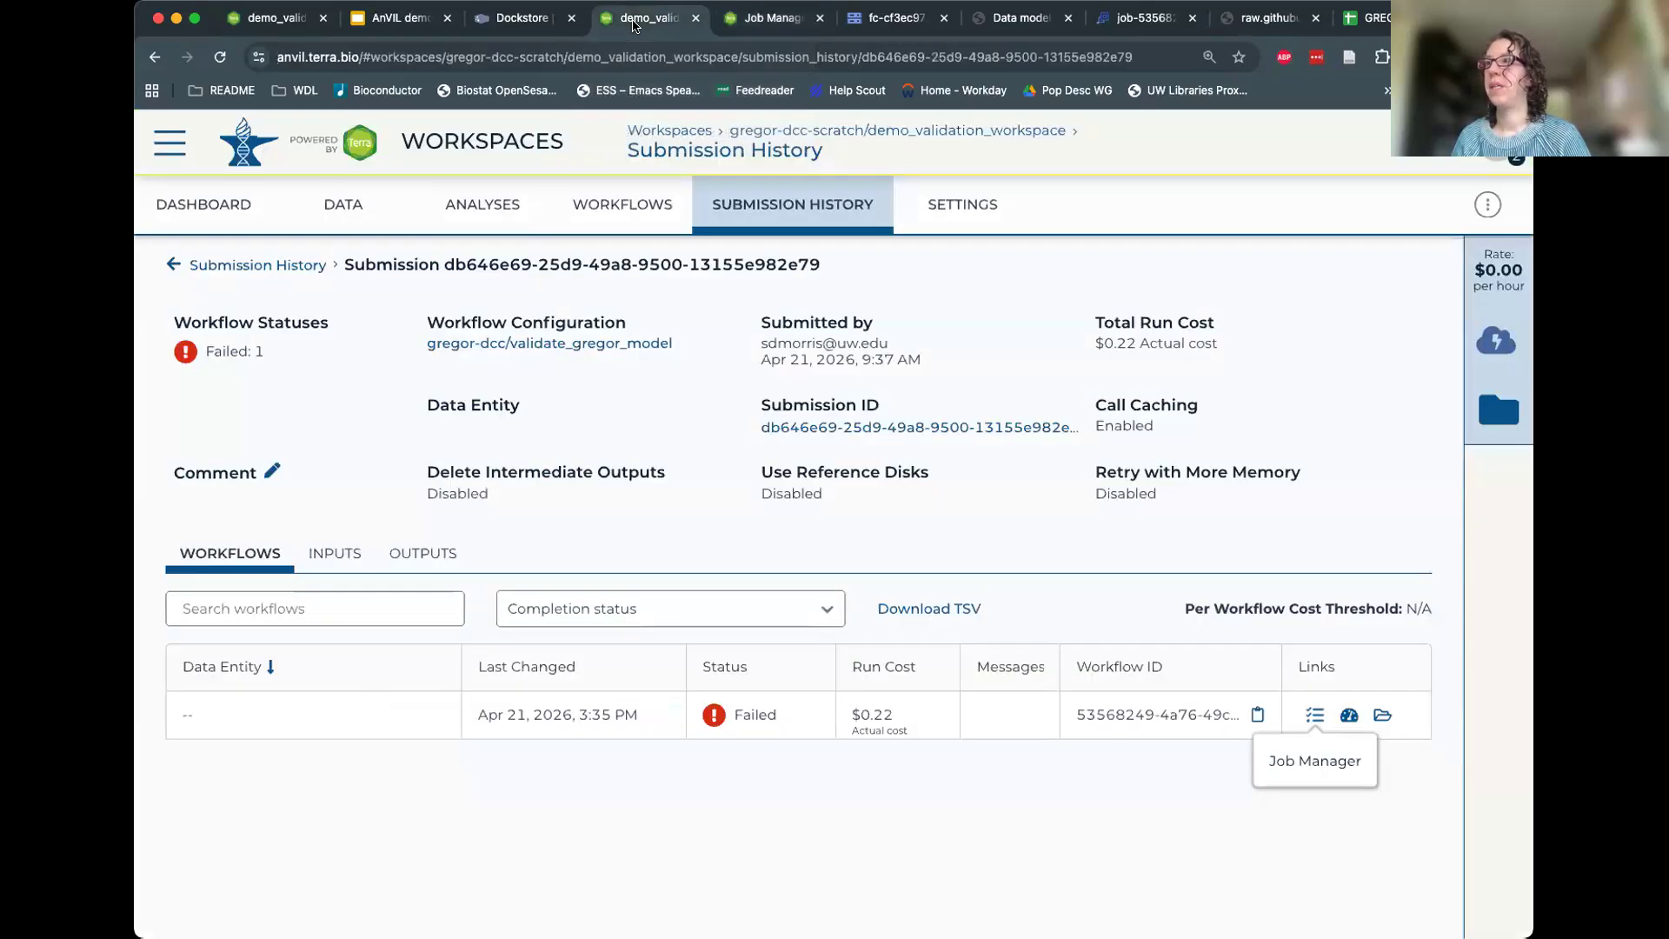
pyautogui.click(334, 207)
pyautogui.moveTo(423, 495); pyautogui.dragTo(563, 492)
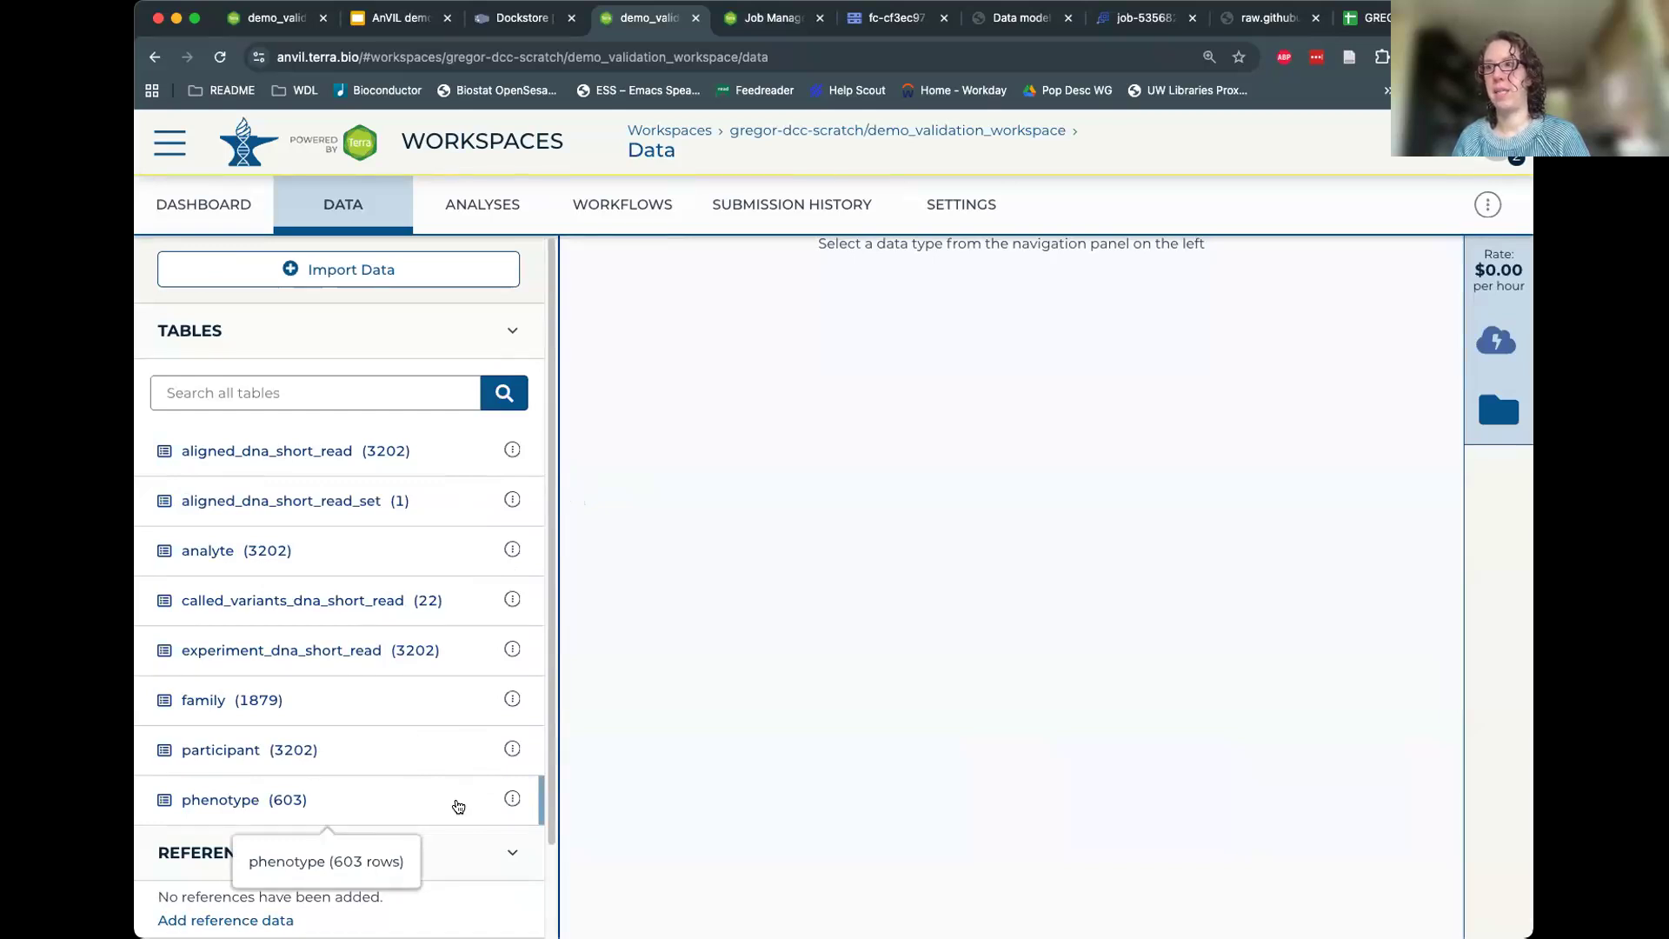
# View the contents of the participant, analyte and aligned_dna_short_read tables.
pyautogui.click(288, 759)
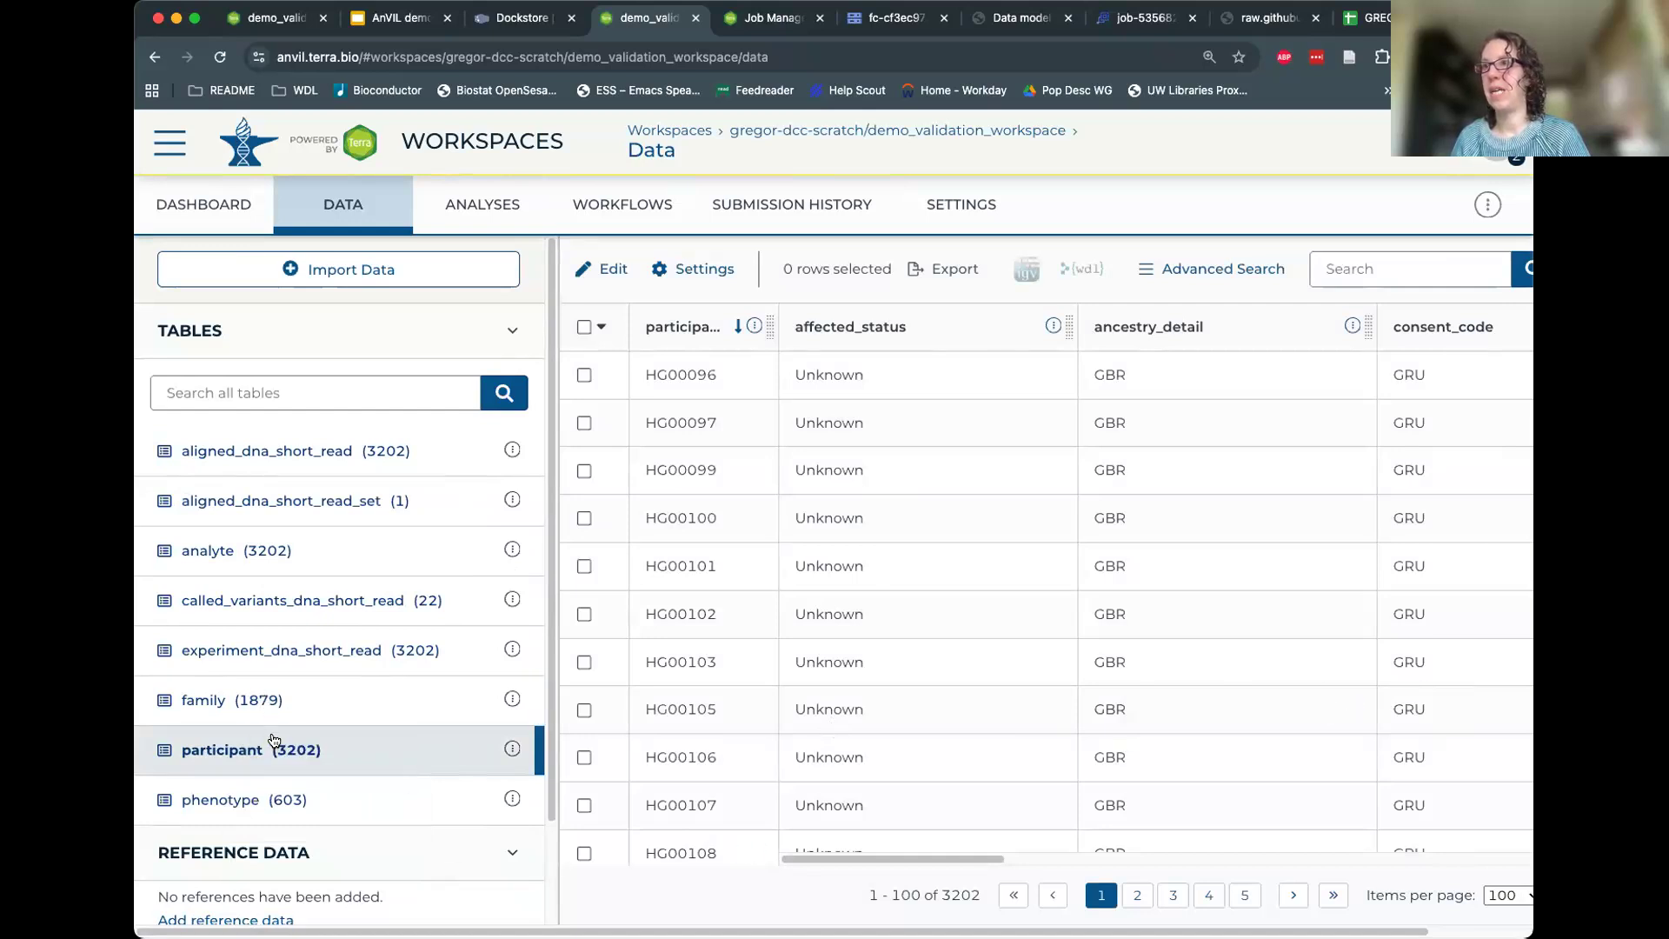
pyautogui.click(225, 563)
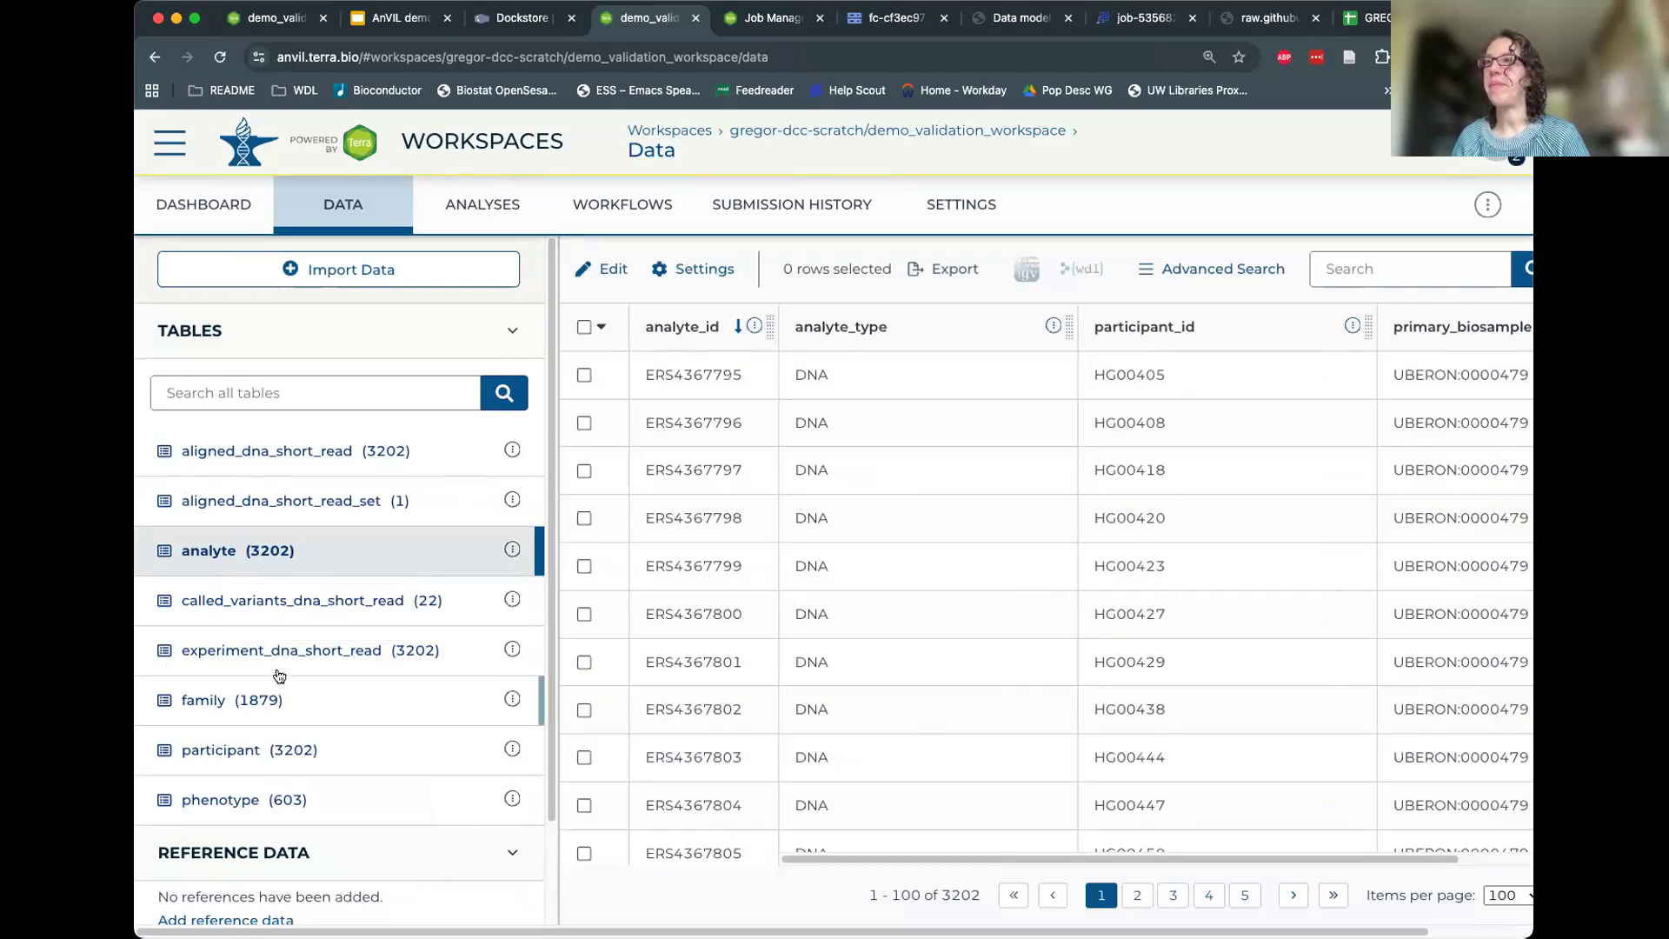
pyautogui.click(314, 457)
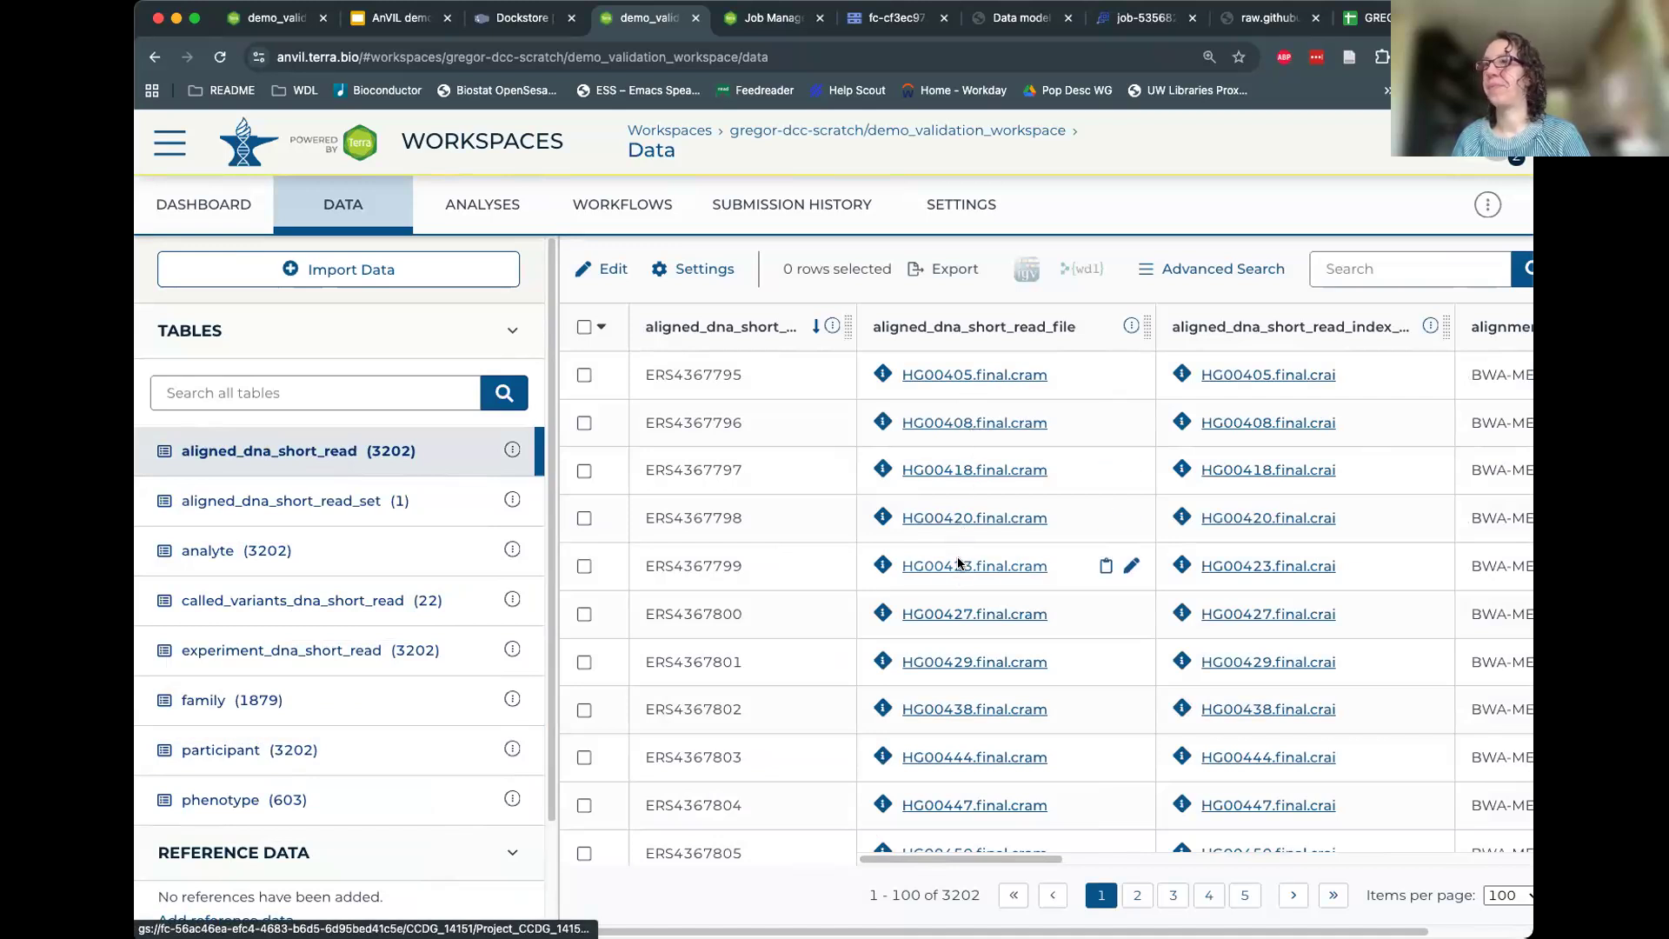
# View the aligned_dna_short_read_set and called_variants_dna_short_read tables, widening the latter's ID column to fit its full heading.
pyautogui.click(340, 509)
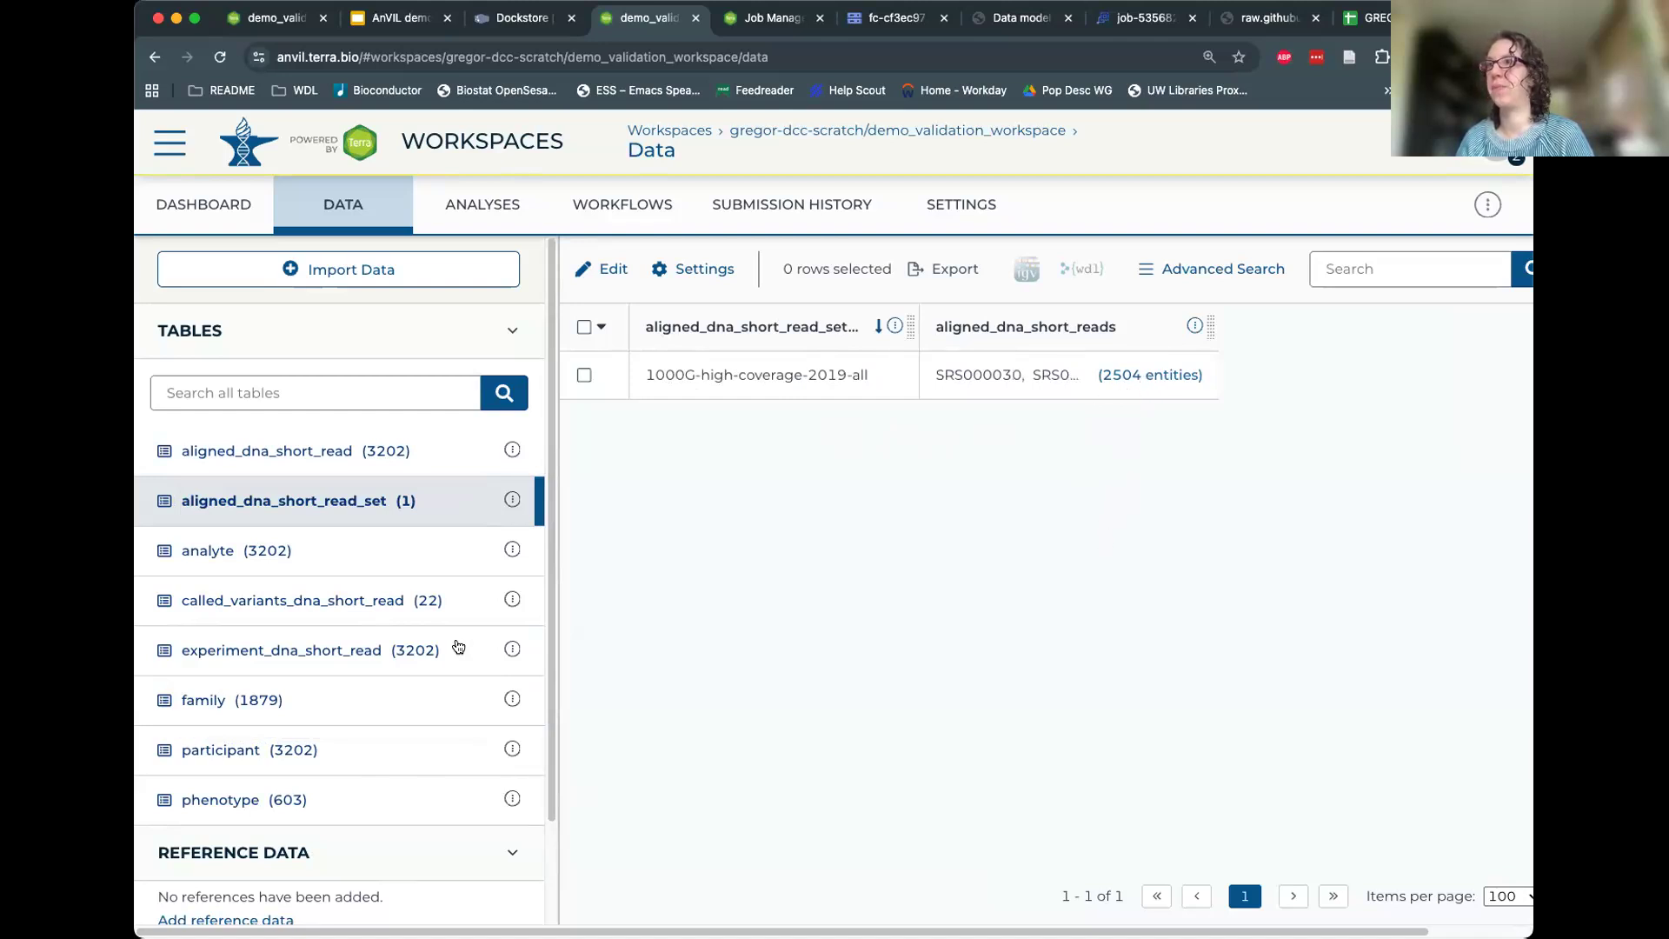
pyautogui.click(385, 601)
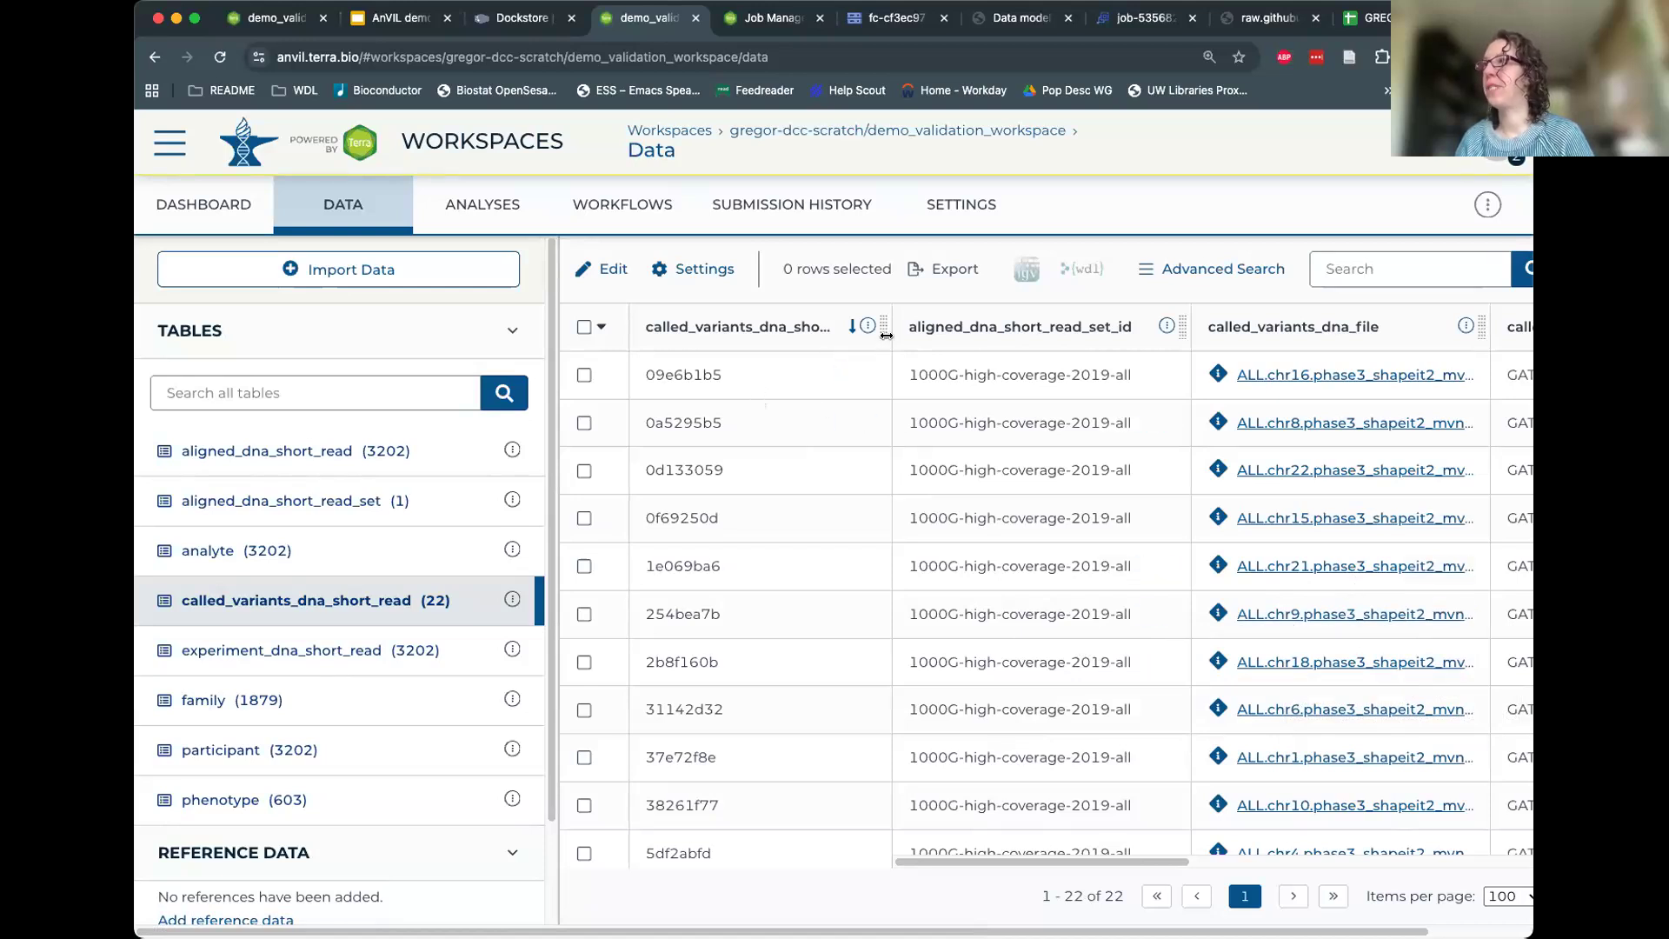
pyautogui.moveTo(886, 336); pyautogui.dragTo(974, 336)
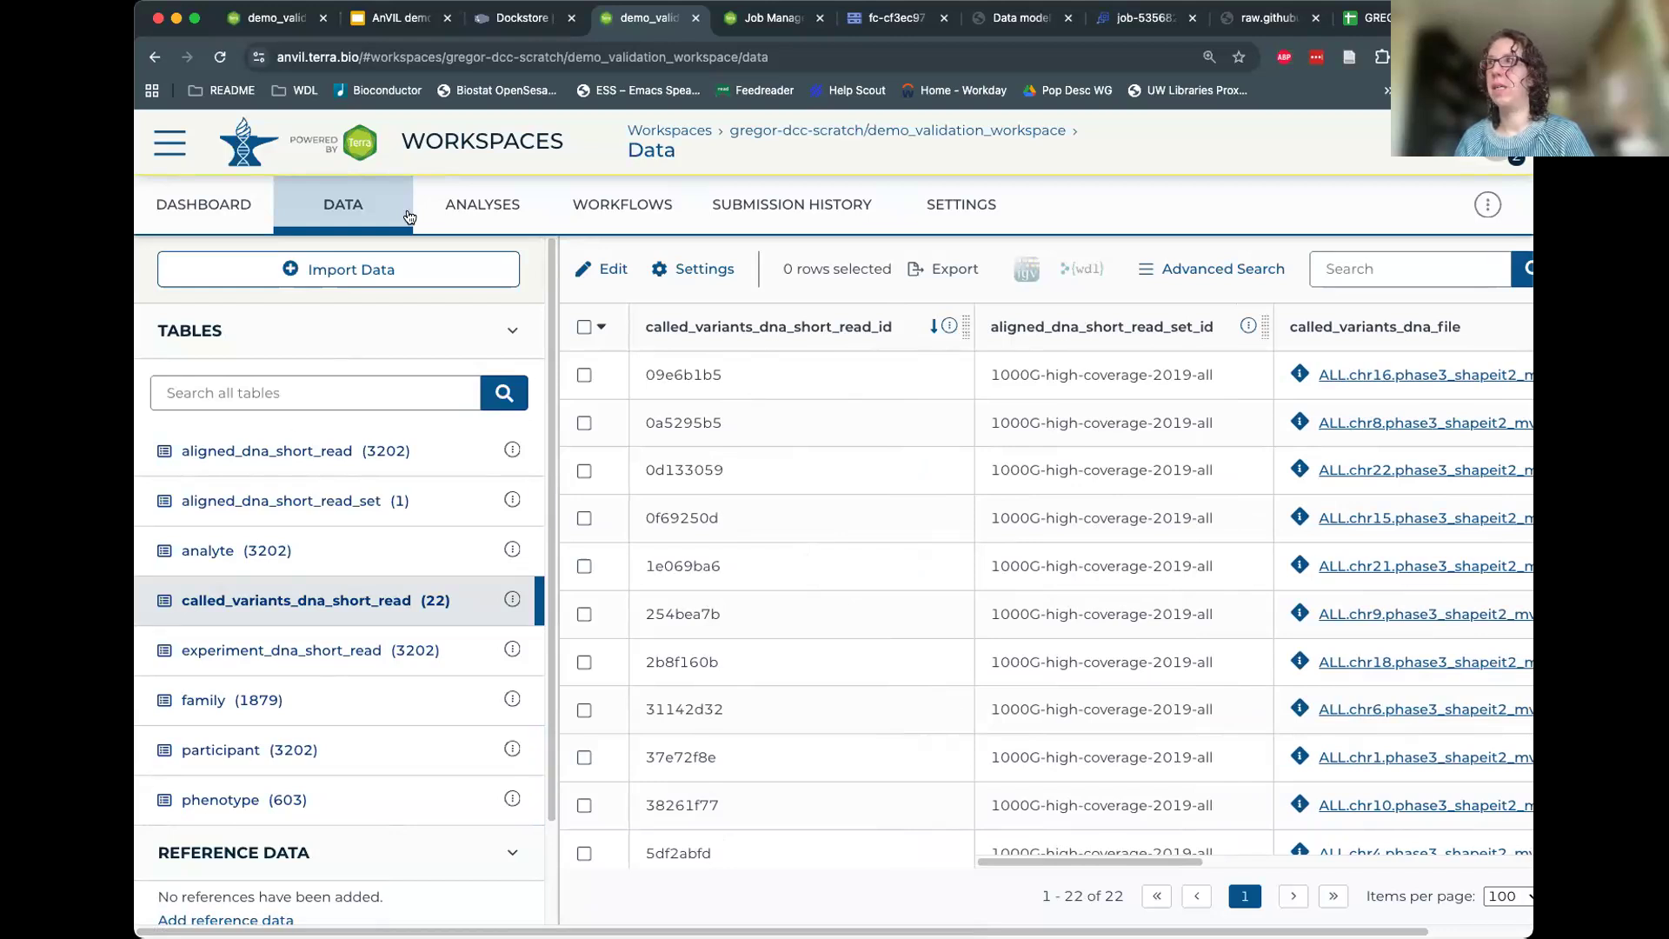
# Switch to the AnVIL demo presentation in Google Slides and show the "Questions?" slide full screen.
pyautogui.click(382, 21)
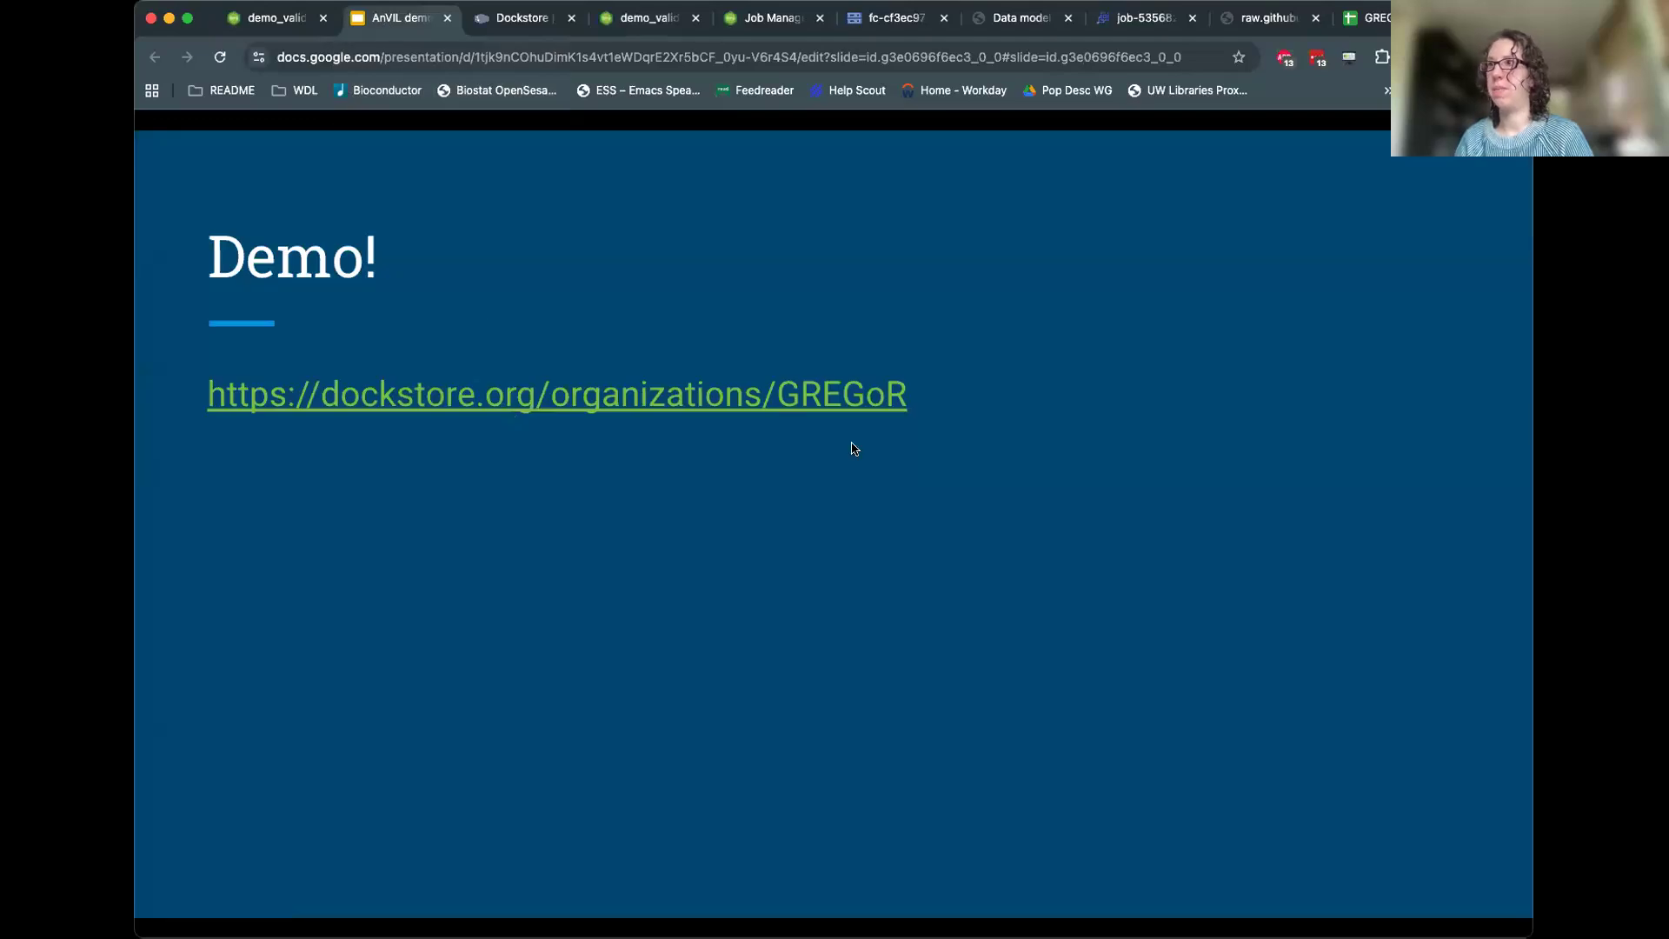
pyautogui.click(851, 442)
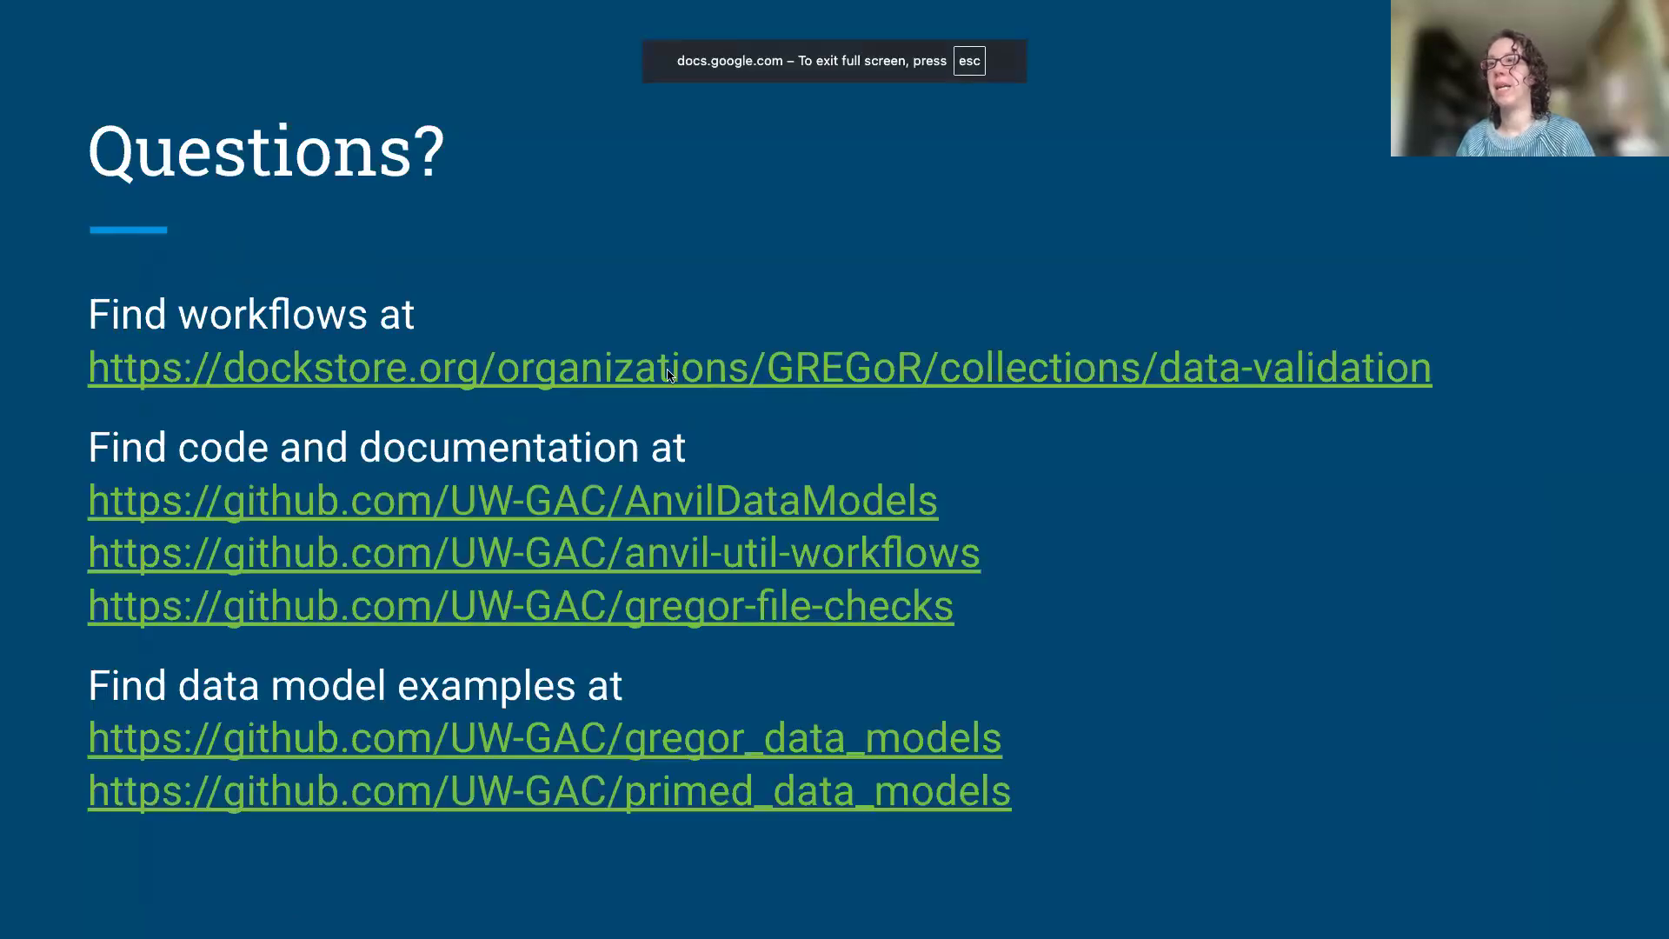